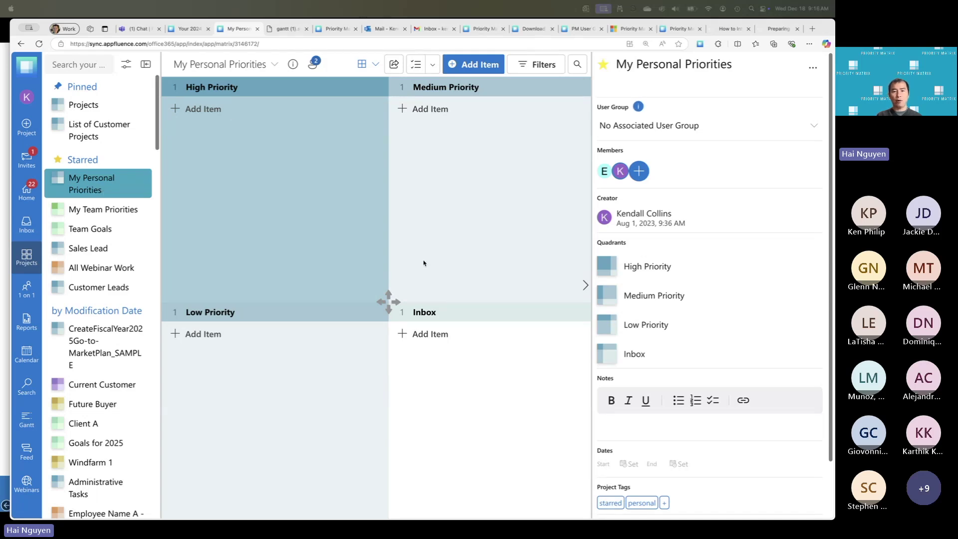
Add the item "Follow up with webinar participants due tomorrow 2pm" to the Inbox quadrant of My Personal Priorities.
{"action": "left_click", "coordinate": [435, 334]}
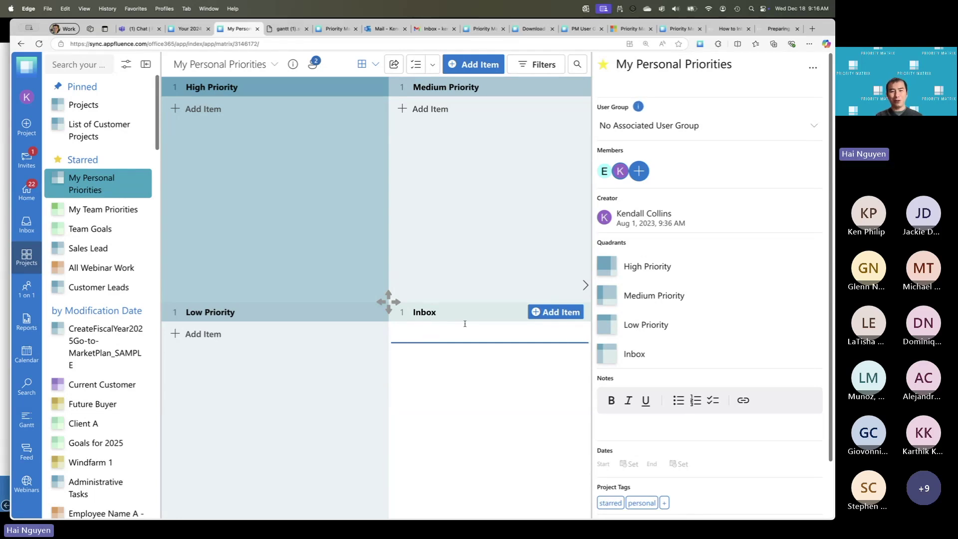
{"action": "type", "text": "Cre"}
{"action": "key", "text": "BackSpace"}
{"action": "key", "text": "BackSpace"}
{"action": "key", "text": "BackSpace"}
{"action": "type", "text": "Follow up with webinar participants"}
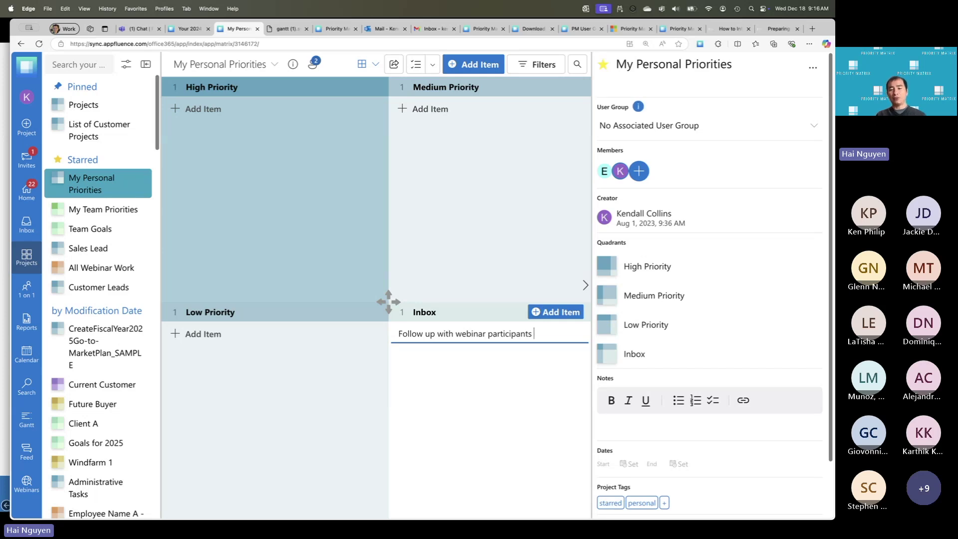
{"action": "type", "text": "due tomorrow 2pm"}
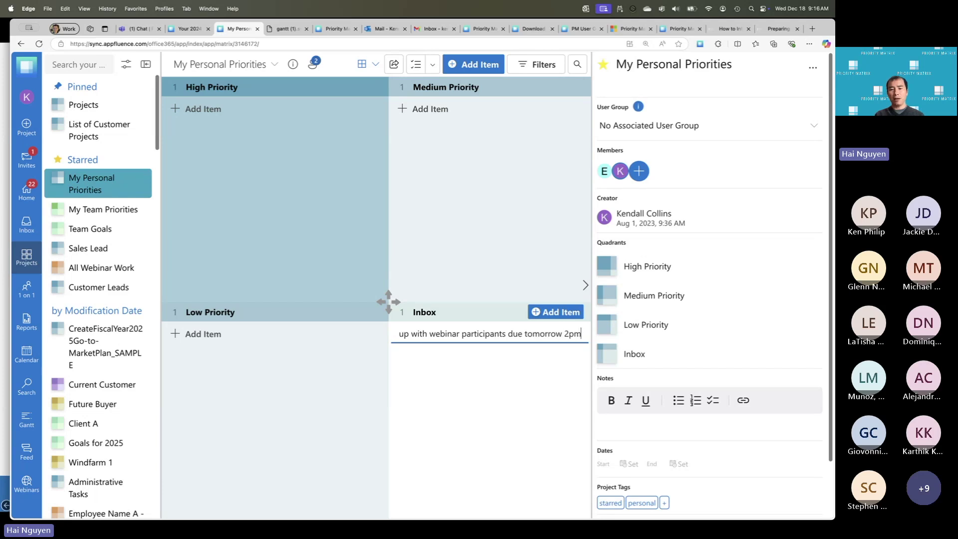
{"action": "key", "text": "Return"}
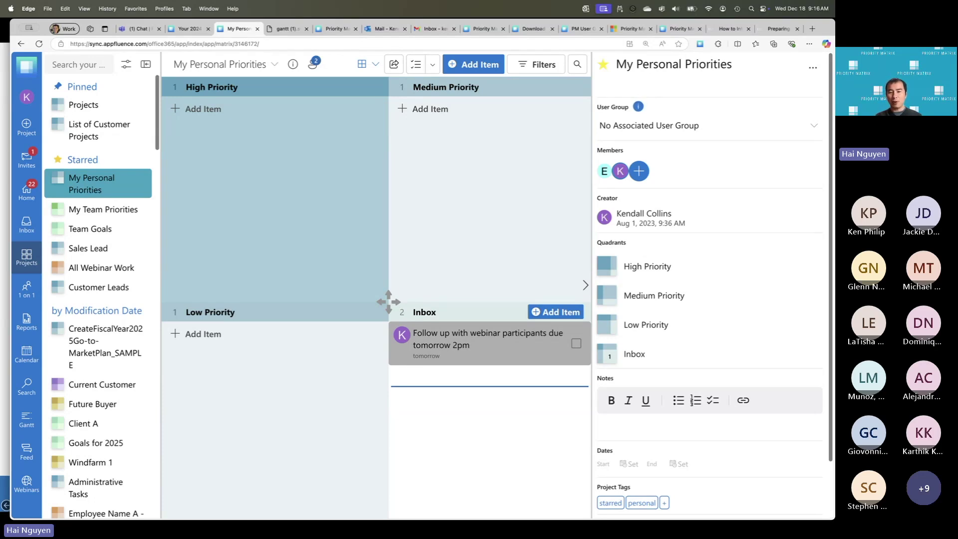
{"action": "key", "text": "Escape"}
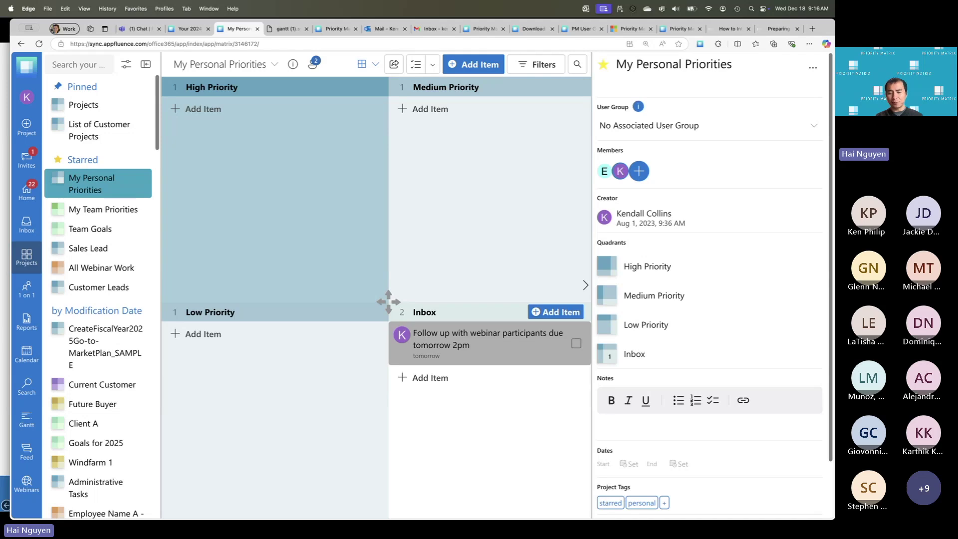
Star the webinar follow-up item and give it the green circle icon.
{"action": "left_click", "coordinate": [479, 339]}
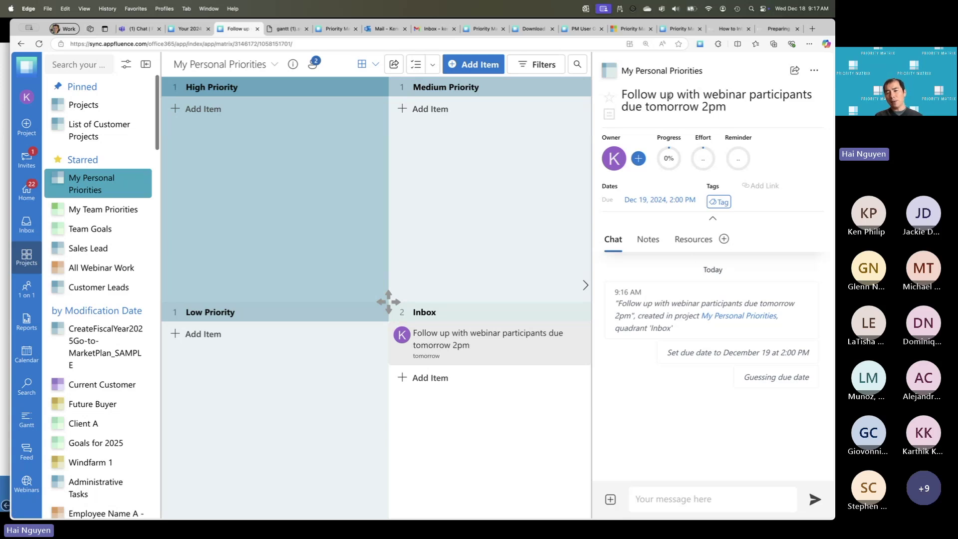
{"action": "left_click", "coordinate": [612, 99]}
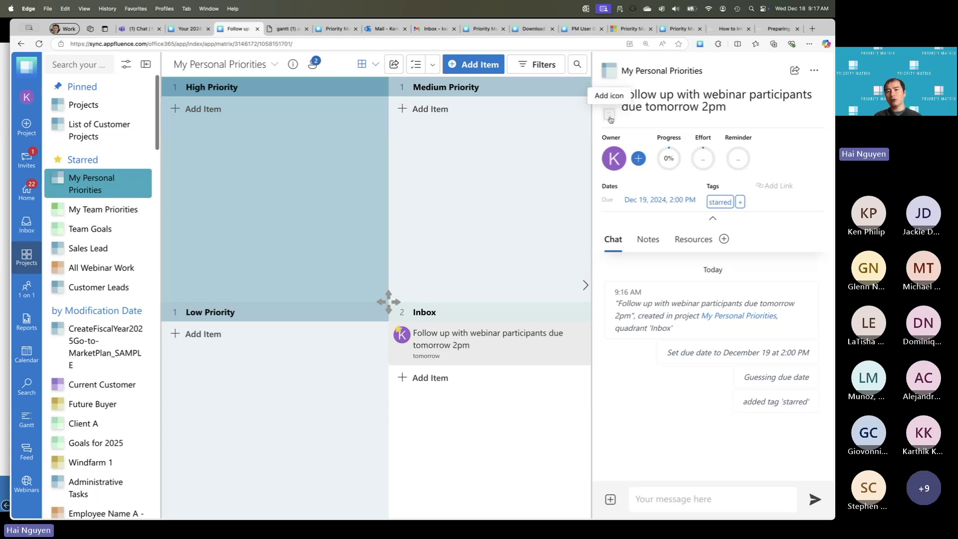
{"action": "left_click", "coordinate": [609, 116]}
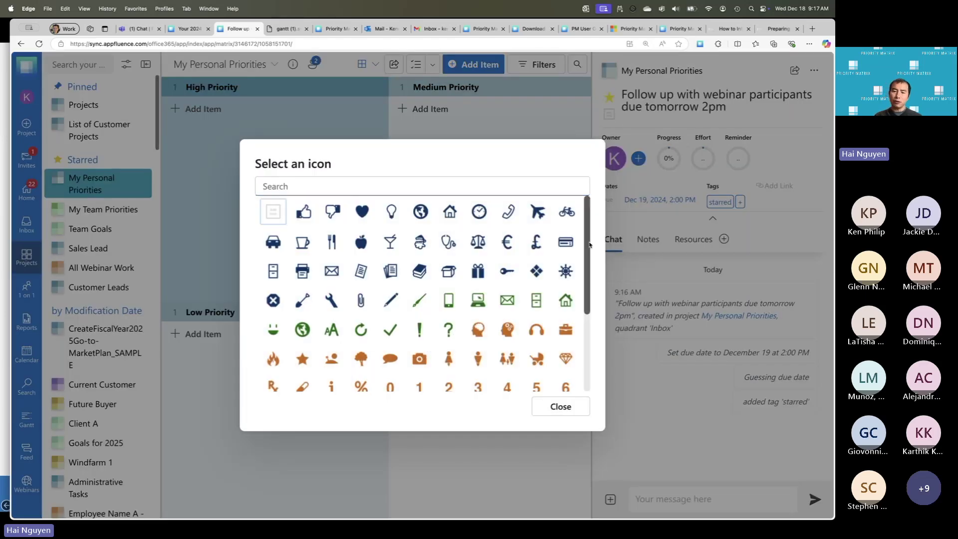
{"action": "left_click_drag", "start_coordinate": [588, 245], "coordinate": [589, 342]}
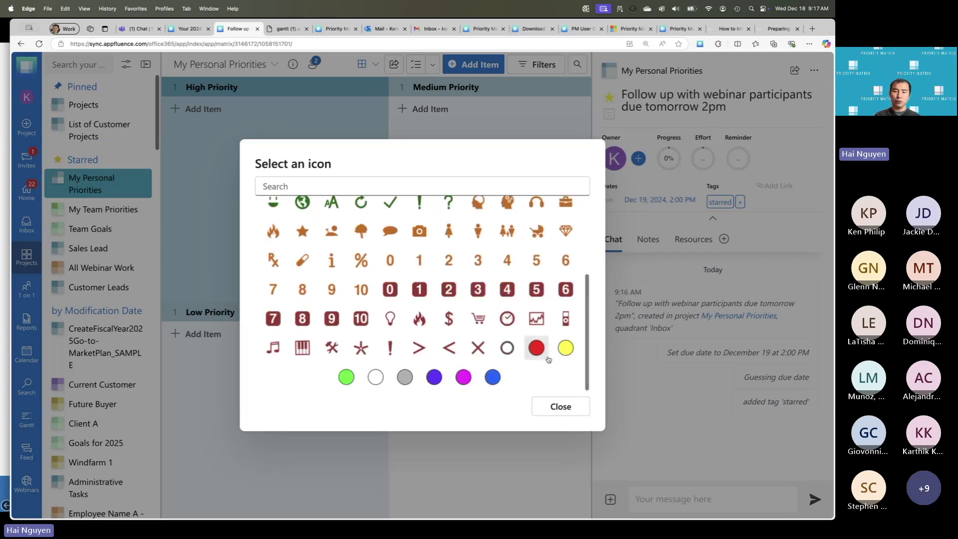
{"action": "left_click", "coordinate": [347, 377]}
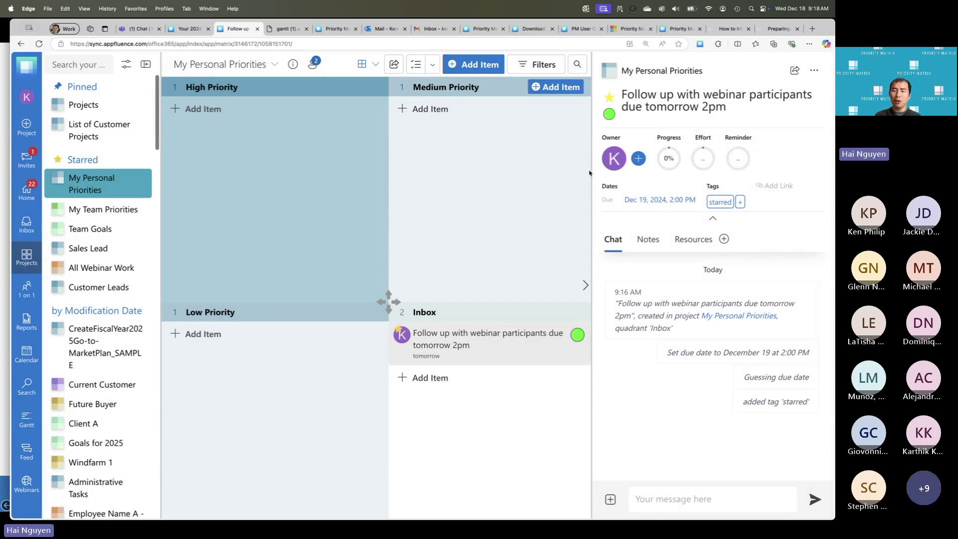
Hand ownership of the webinar follow-up item to the other member of My Personal Priorities.
{"action": "mouse_move", "coordinate": [614, 170]}
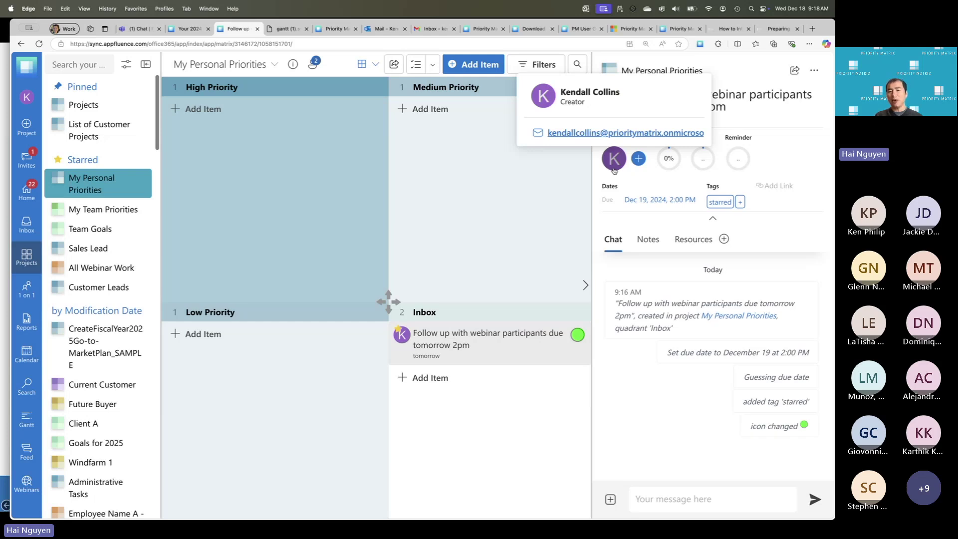
{"action": "left_click", "coordinate": [615, 170]}
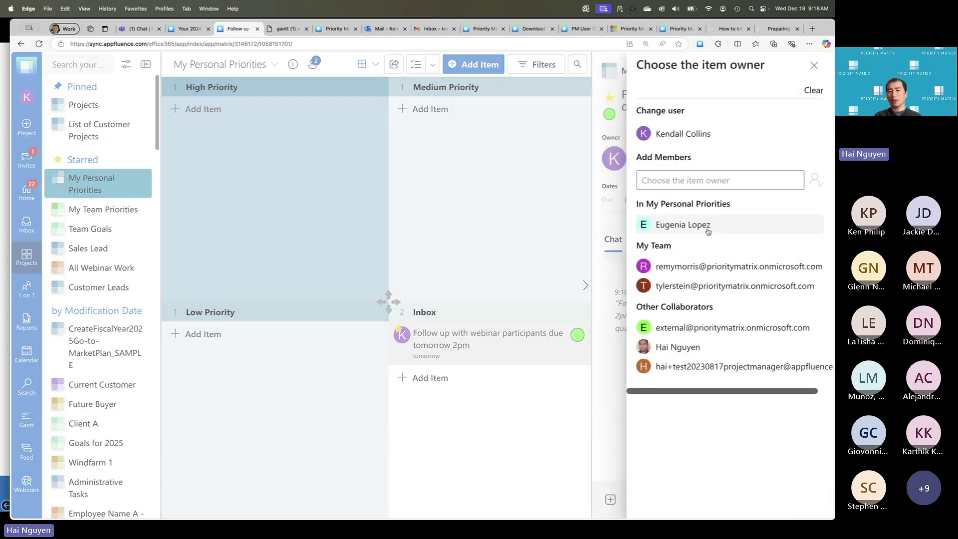
{"action": "left_click", "coordinate": [712, 222]}
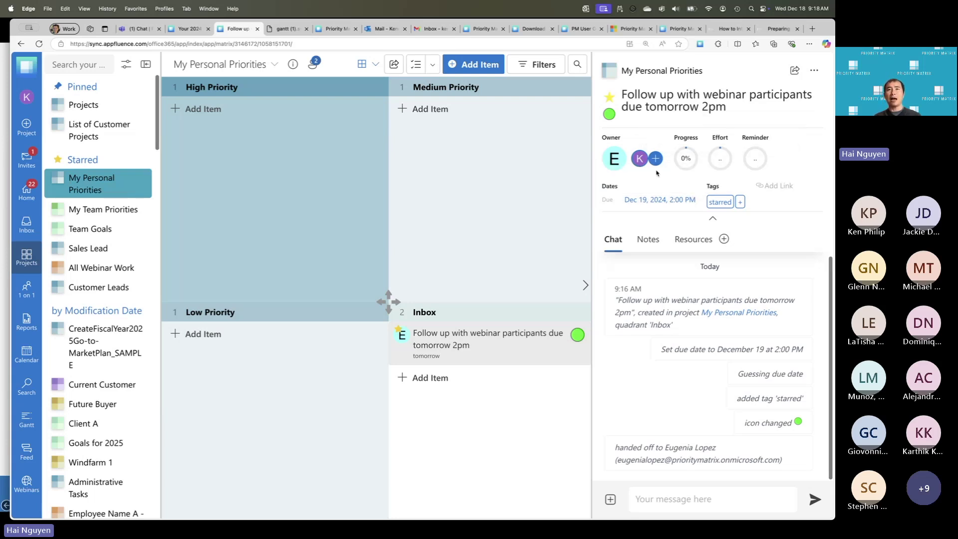
{"action": "mouse_move", "coordinate": [638, 164]}
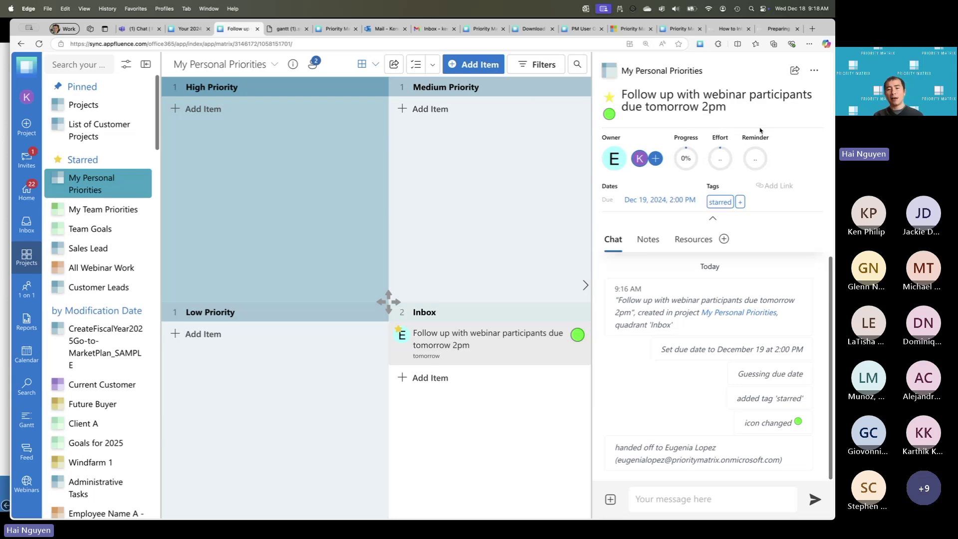
Check the preset effort options and set the item's effort by sending the chat message "Set effort to 15 minutes".
{"action": "left_click", "coordinate": [724, 159]}
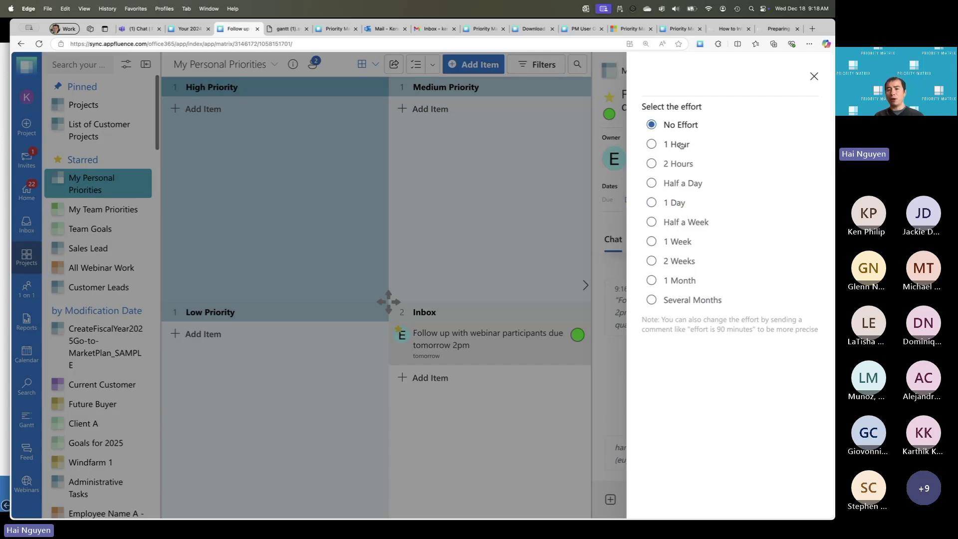
{"action": "left_click", "coordinate": [814, 77]}
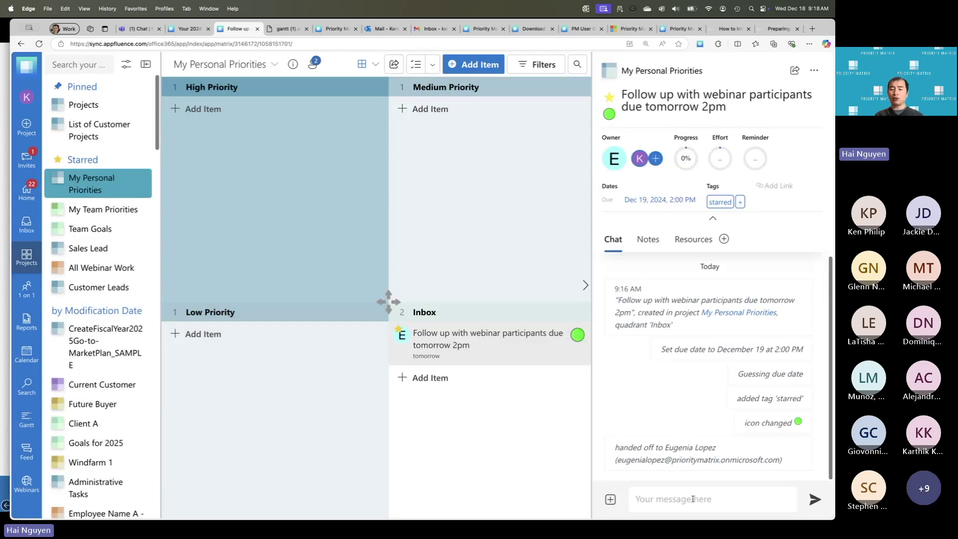
{"action": "left_click", "coordinate": [711, 493]}
{"action": "type", "text": "S"}
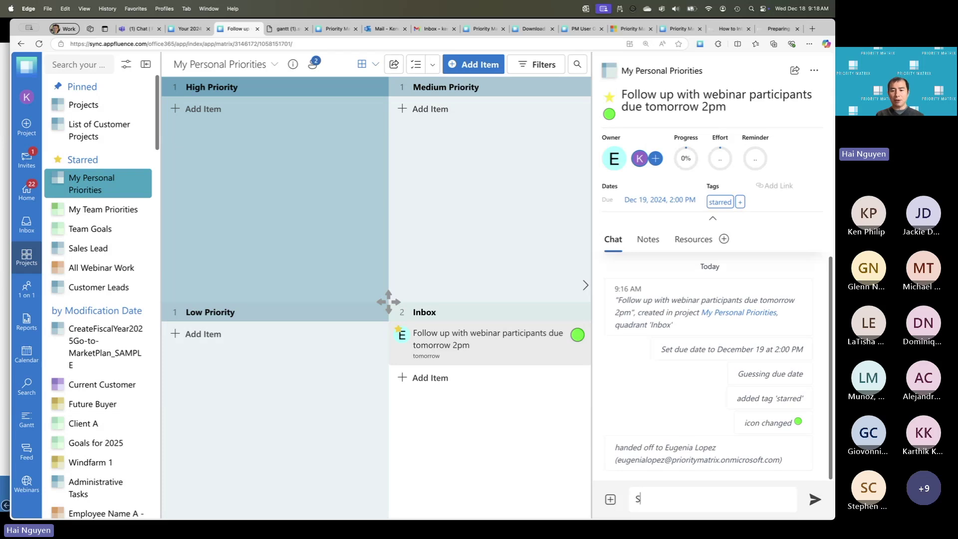
{"action": "type", "text": "et effort to 15 mi"}
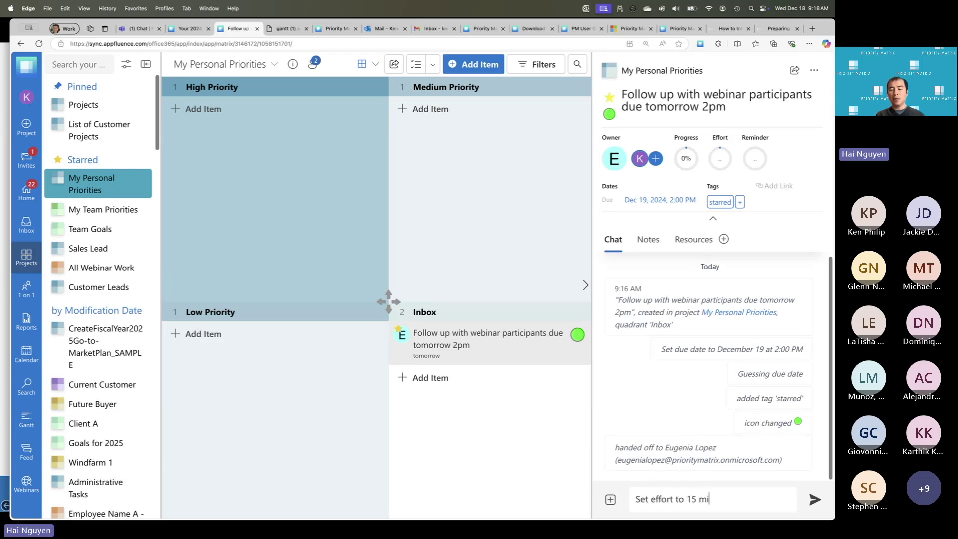
{"action": "type", "text": "nutes"}
{"action": "key", "text": "Return"}
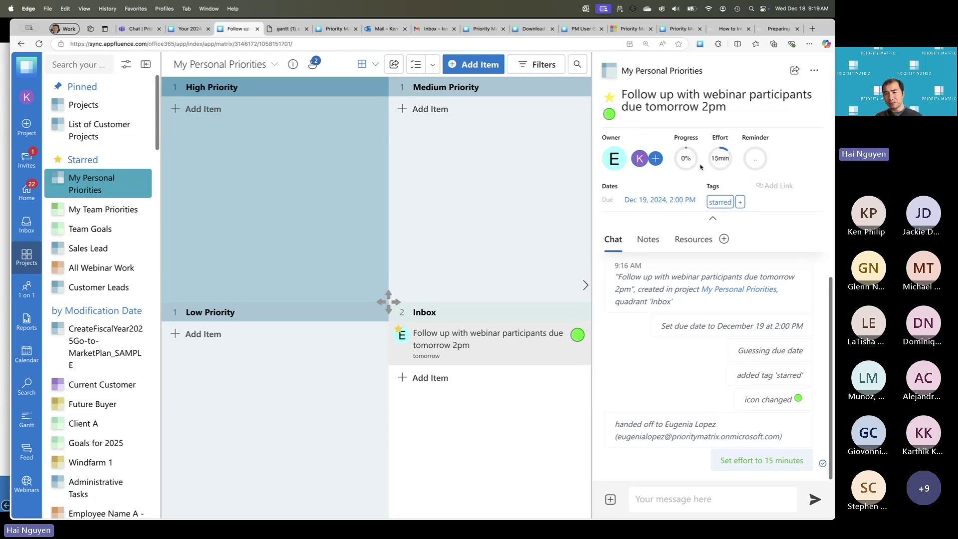
Show the item's progress slider without changing it, and create a recurring reminder with the chat message "remind me weekly".
{"action": "left_click", "coordinate": [695, 164]}
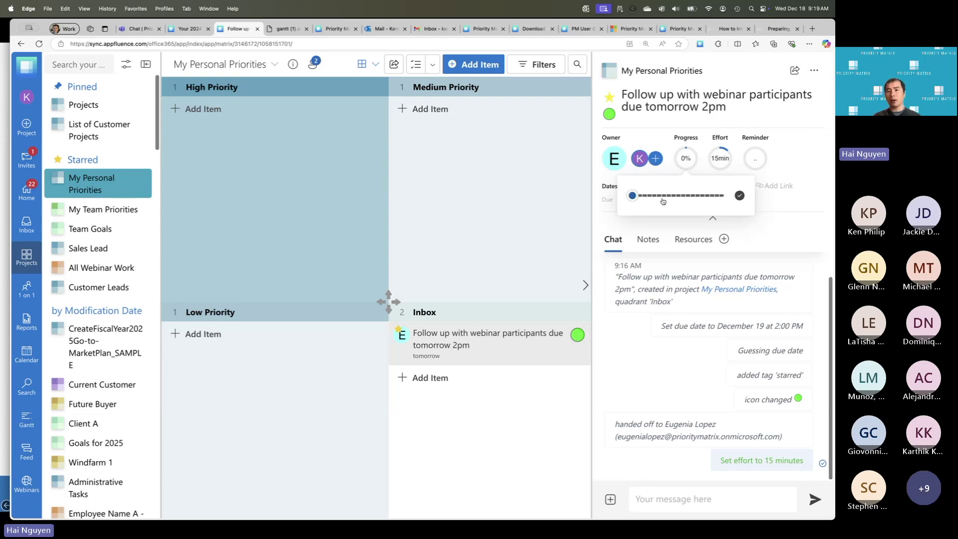
{"action": "left_click", "coordinate": [658, 336]}
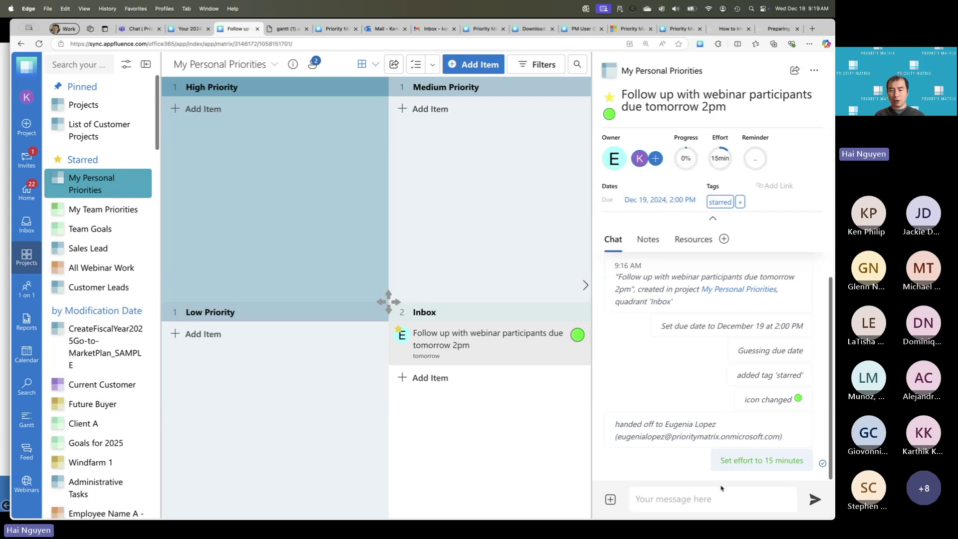
{"action": "type", "text": "remind me weekly"}
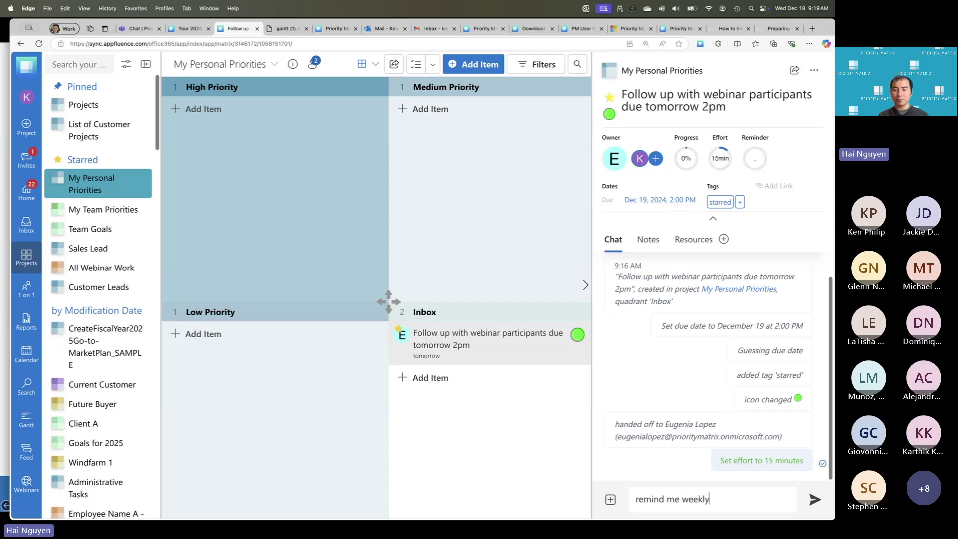
{"action": "key", "text": "Return"}
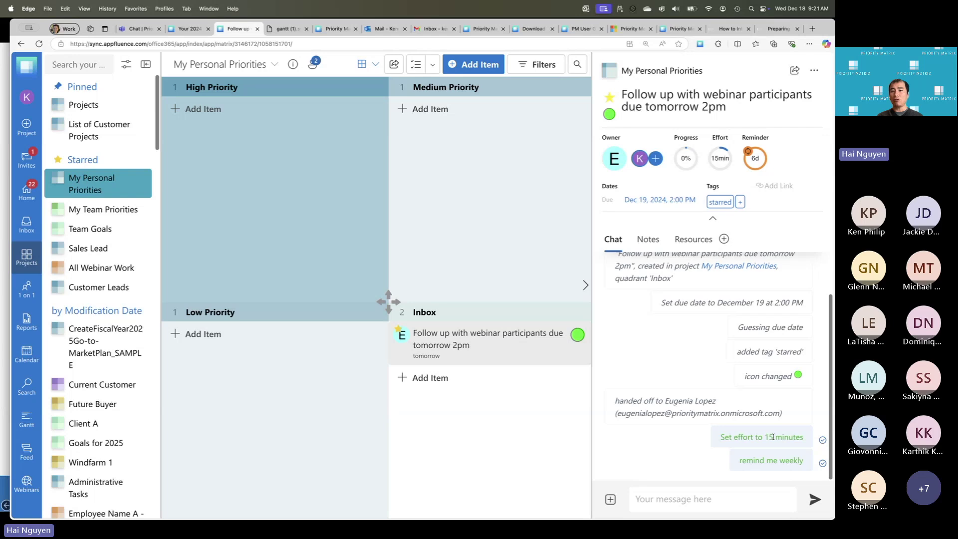
Review the item's reminder settings, notes and attached resources.
{"action": "left_click", "coordinate": [761, 166]}
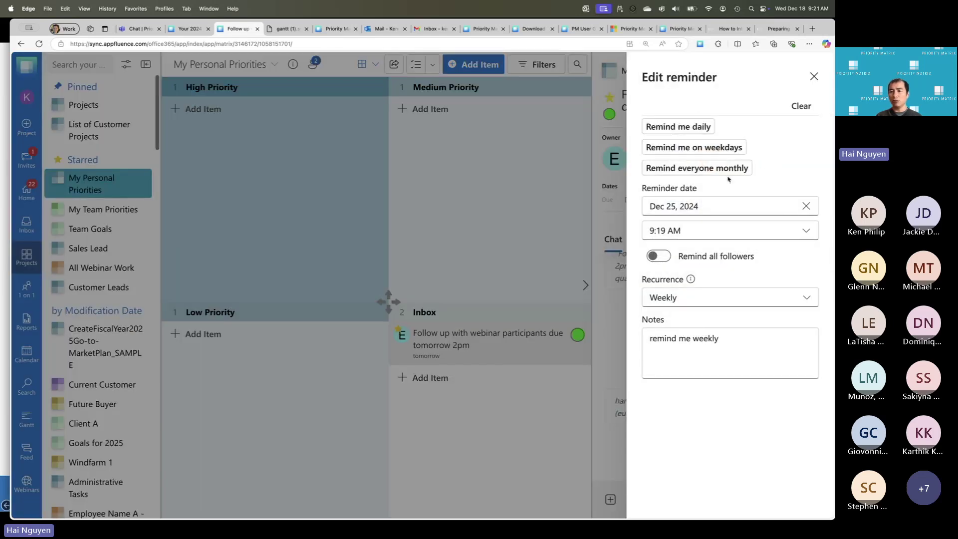
{"action": "left_click", "coordinate": [814, 76]}
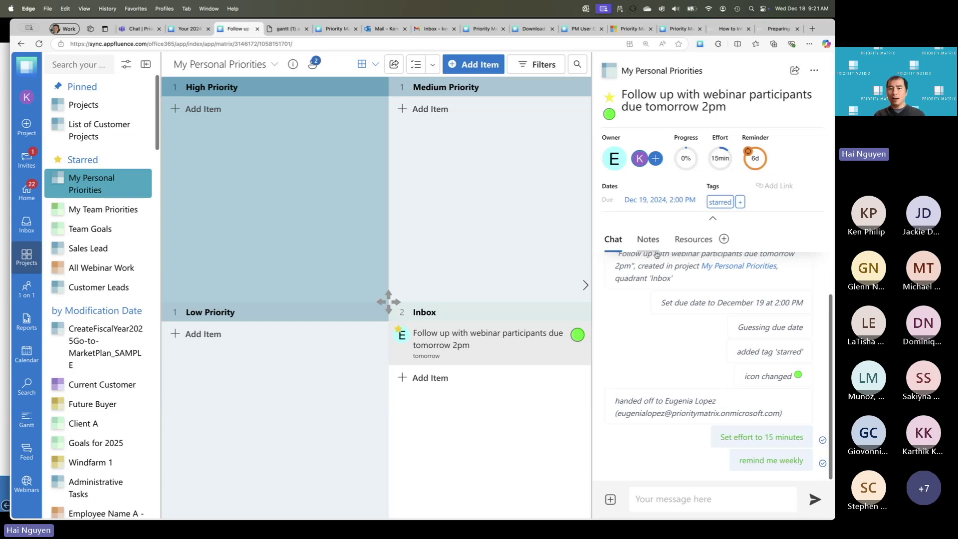
{"action": "left_click", "coordinate": [648, 239]}
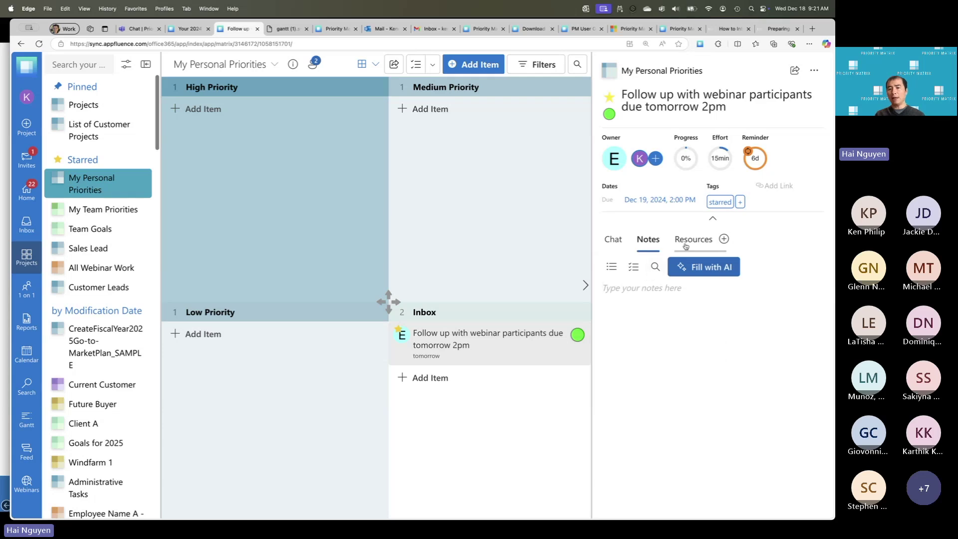
{"action": "left_click", "coordinate": [686, 243]}
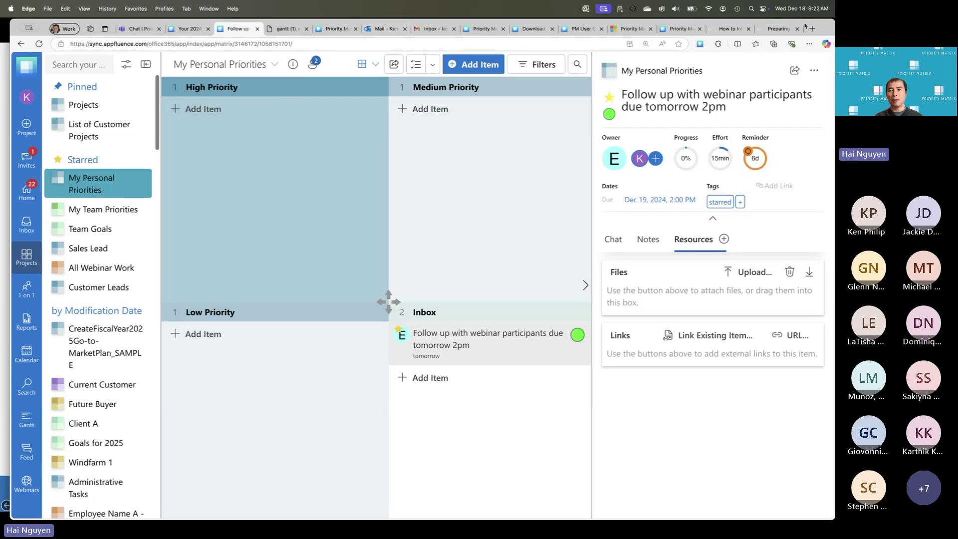
Switch to Outlook and open the email "Update on project document" from the inbox.
{"action": "left_click", "coordinate": [387, 41]}
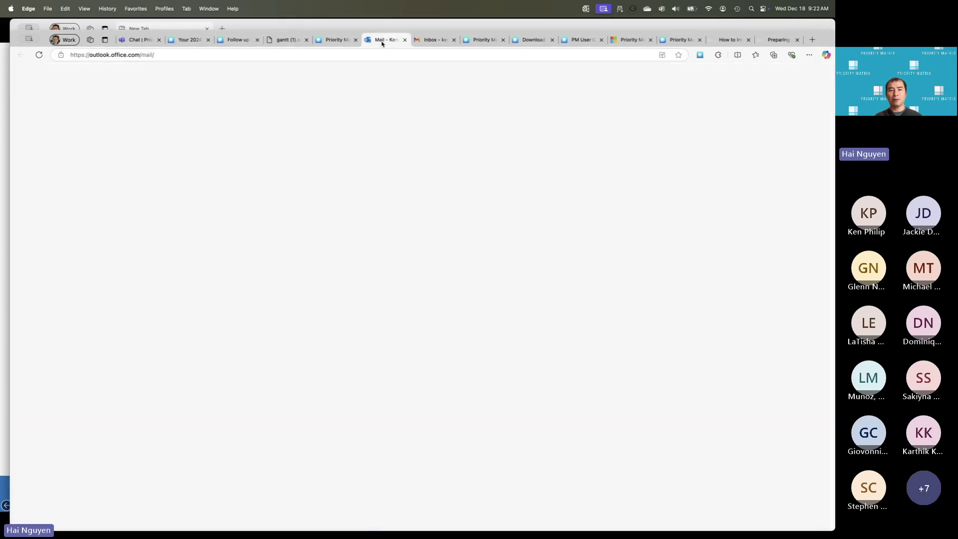
{"action": "left_click", "coordinate": [345, 214]}
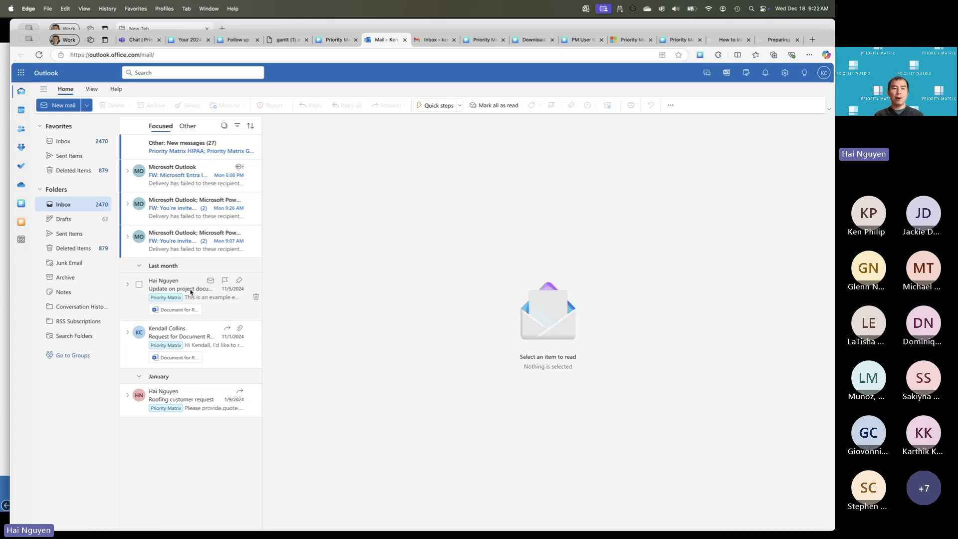
{"action": "left_click", "coordinate": [190, 291]}
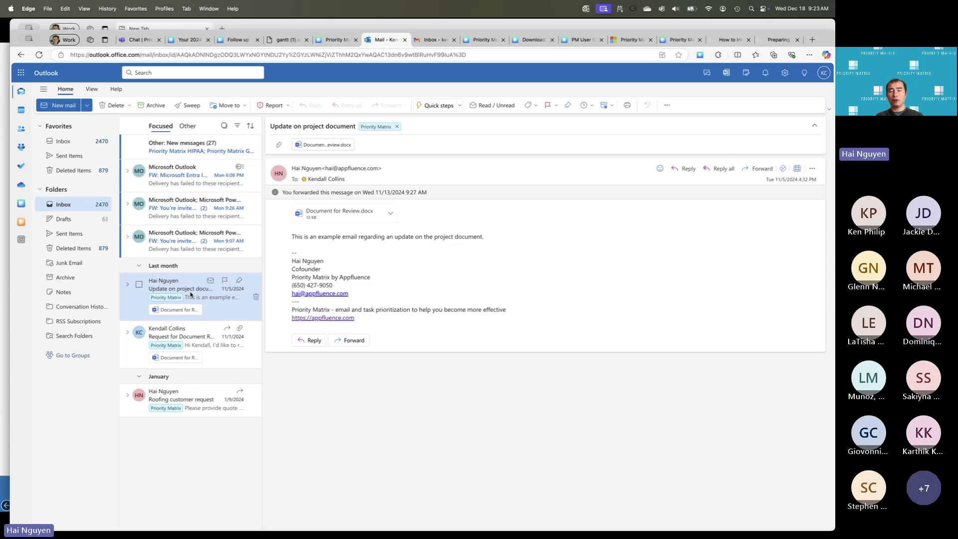
Open the Priority Matrix add-in's Prioritize Email form for the open email and check its project selection.
{"action": "left_click", "coordinate": [797, 169]}
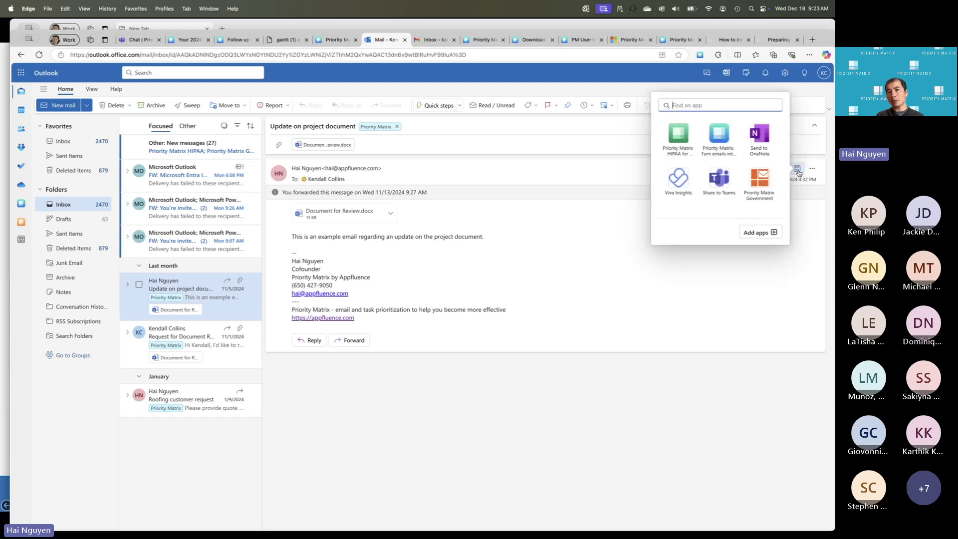
{"action": "left_click", "coordinate": [722, 143]}
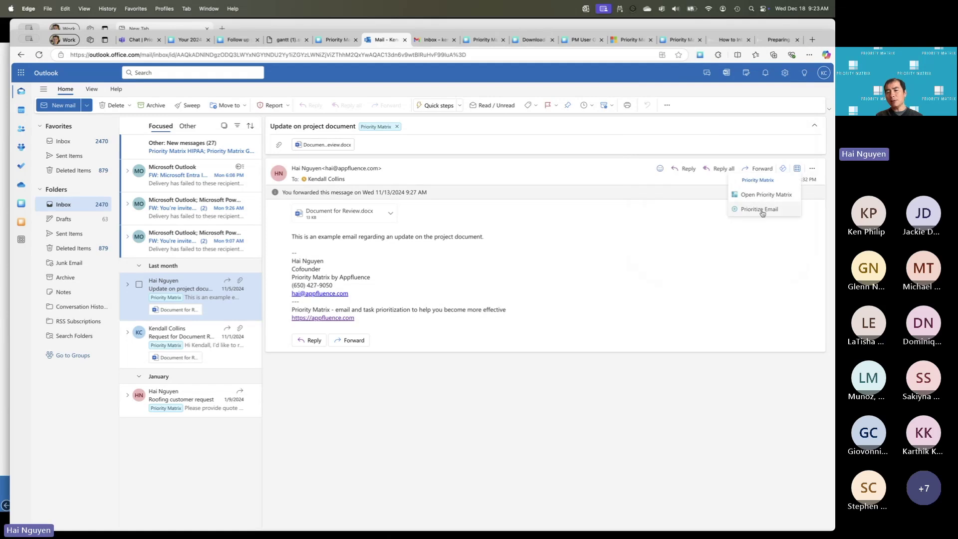
{"action": "left_click", "coordinate": [761, 212]}
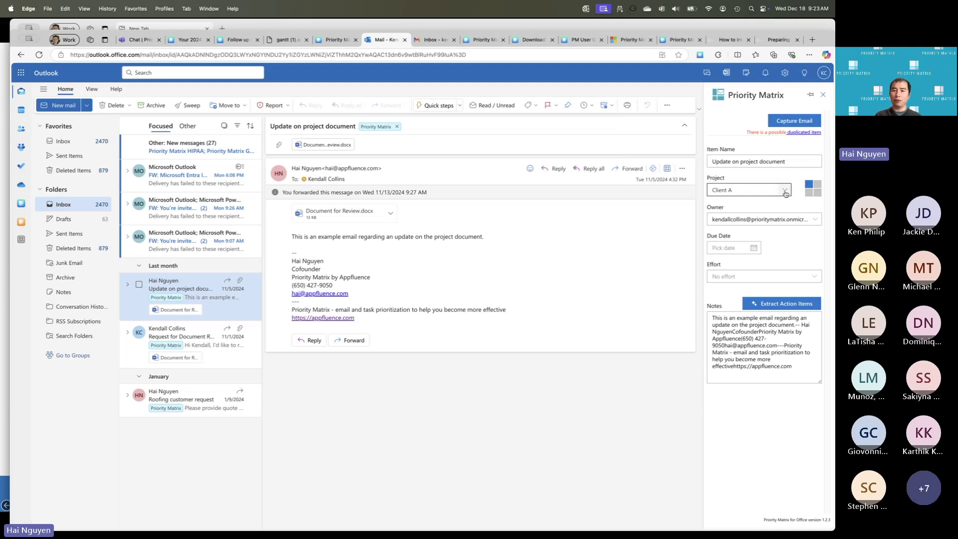
{"action": "left_click", "coordinate": [785, 191]}
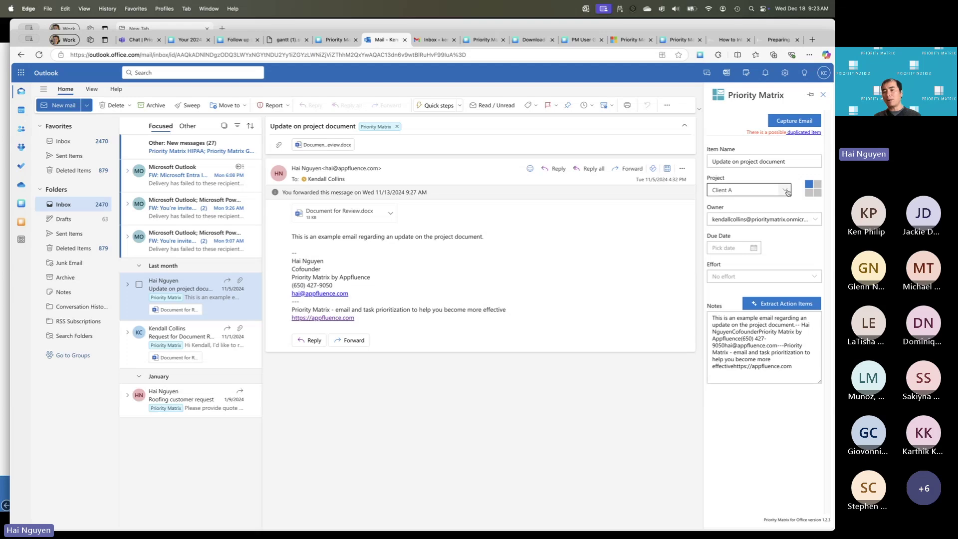
Try out different priority quadrants for the email item in project Client A.
{"action": "left_click", "coordinate": [818, 193]}
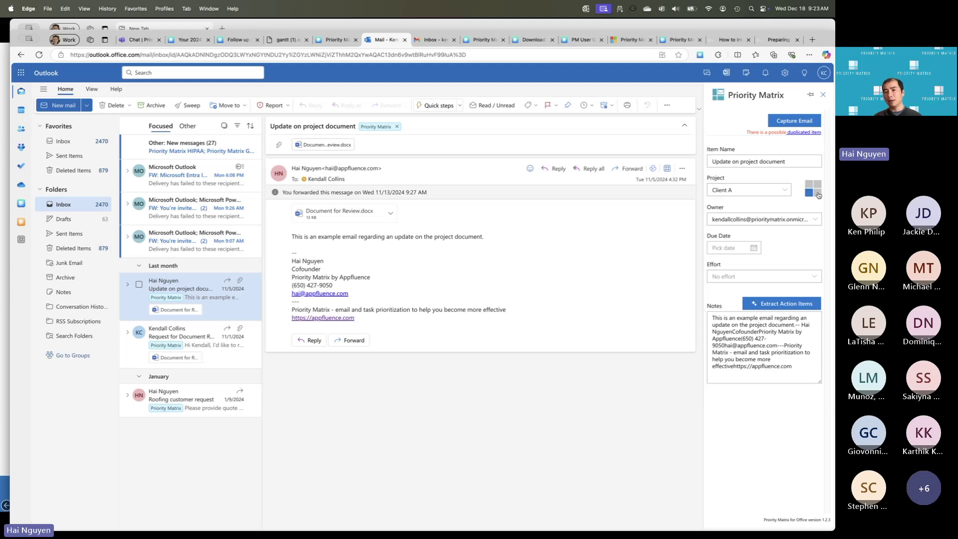
{"action": "left_click", "coordinate": [818, 186]}
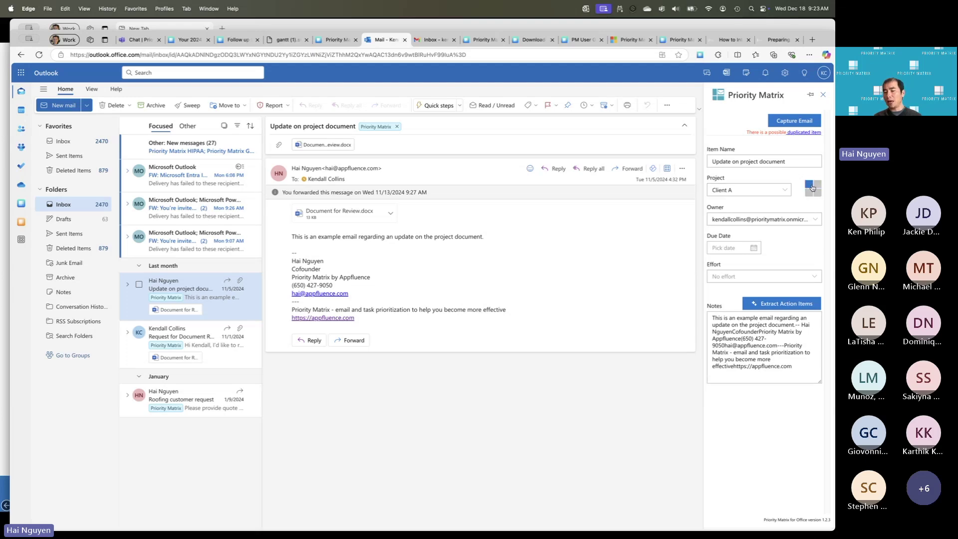
{"action": "left_click", "coordinate": [809, 193]}
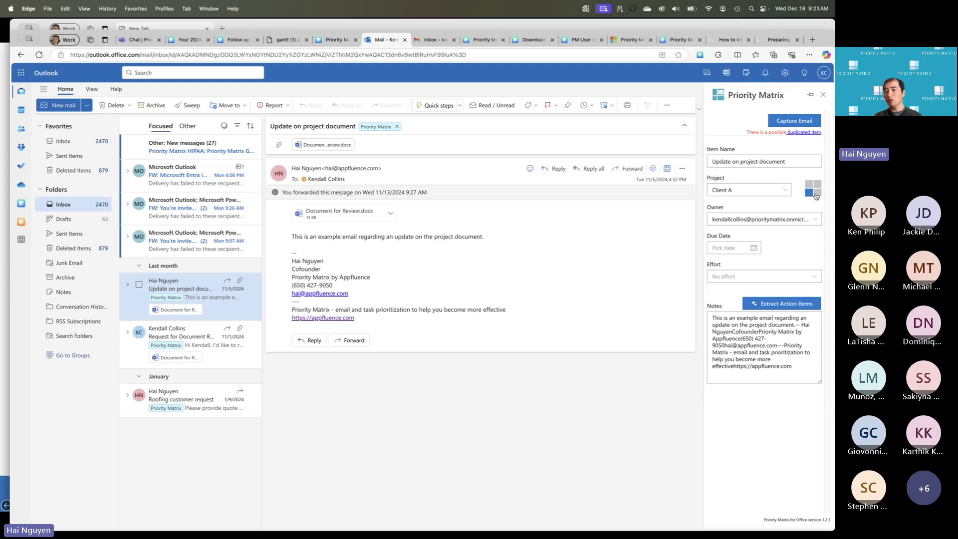
{"action": "left_click", "coordinate": [818, 193]}
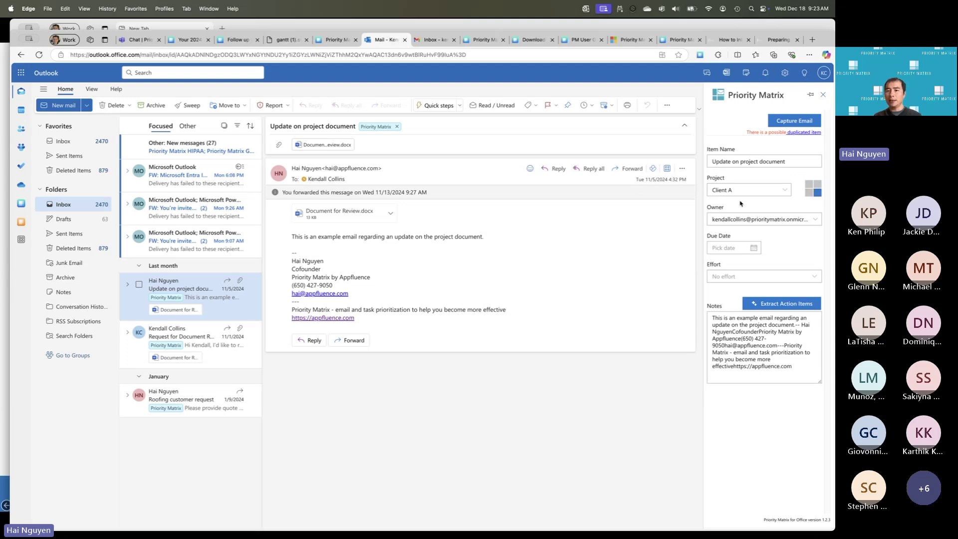
Assign a Priority Matrix collaborator as the item's owner and set the due date to 12/31/24.
{"action": "left_click", "coordinate": [816, 220]}
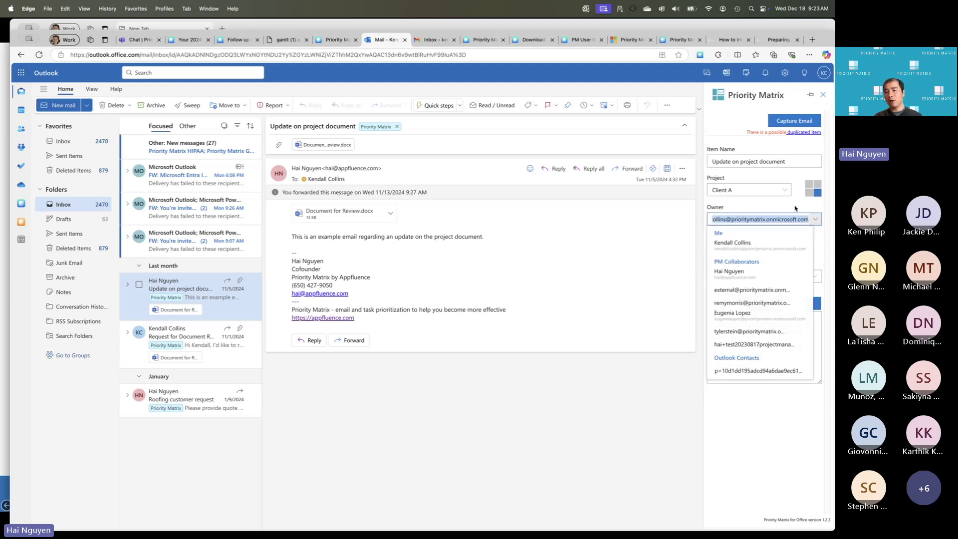
{"action": "left_click", "coordinate": [766, 303]}
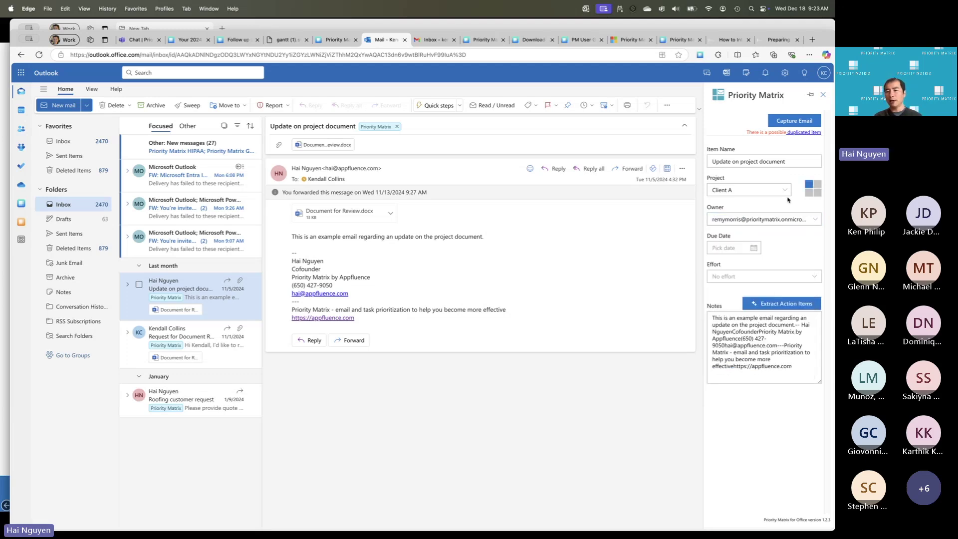
{"action": "left_click", "coordinate": [755, 250]}
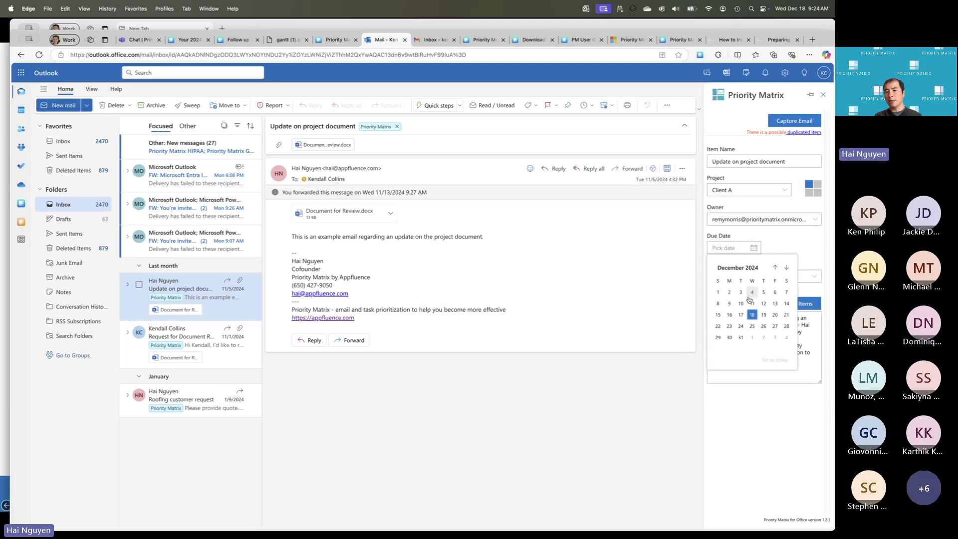
{"action": "left_click", "coordinate": [753, 327]}
{"action": "left_click", "coordinate": [753, 248]}
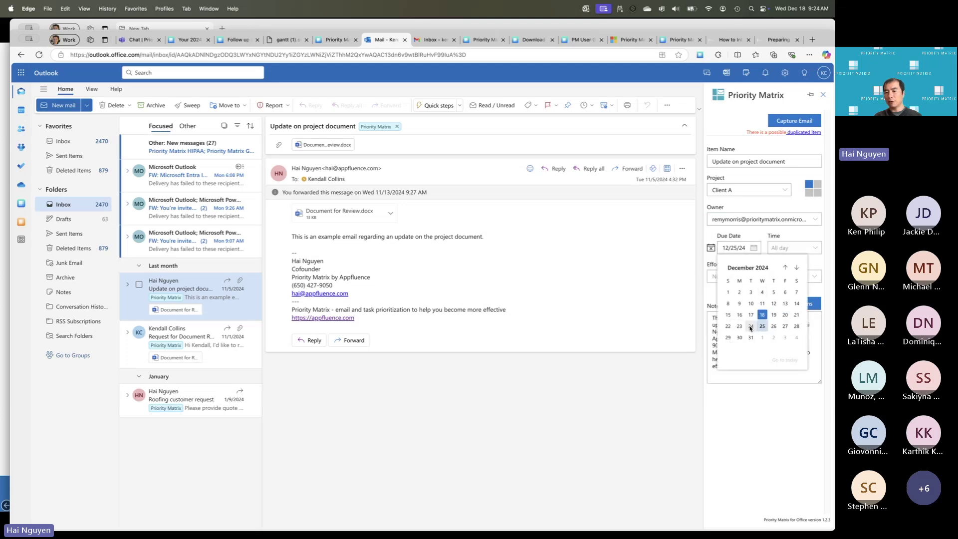
{"action": "left_click", "coordinate": [752, 333]}
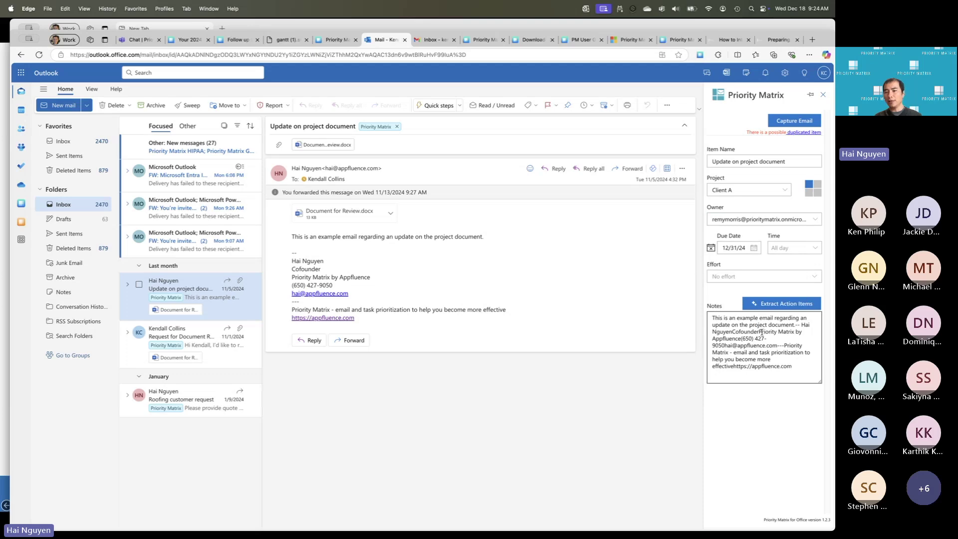
Capture the email as a Client A item and give it the monthly reminder for everyone.
{"action": "left_click", "coordinate": [805, 120]}
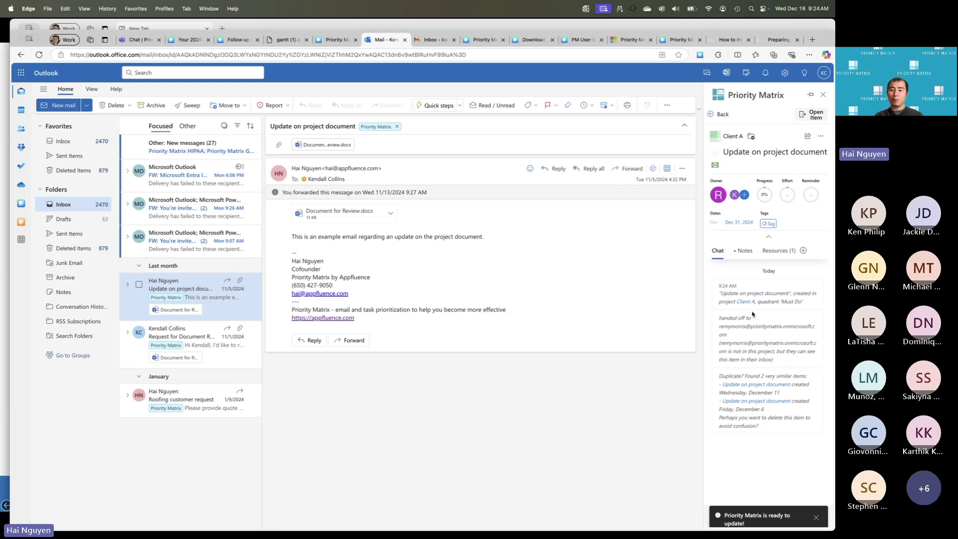
{"action": "left_click", "coordinate": [817, 518]}
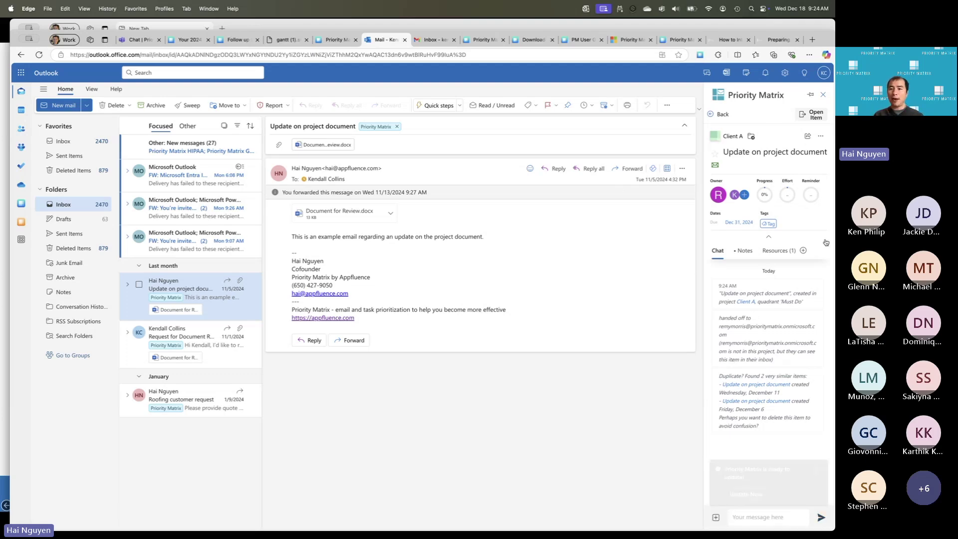
{"action": "left_click", "coordinate": [811, 198]}
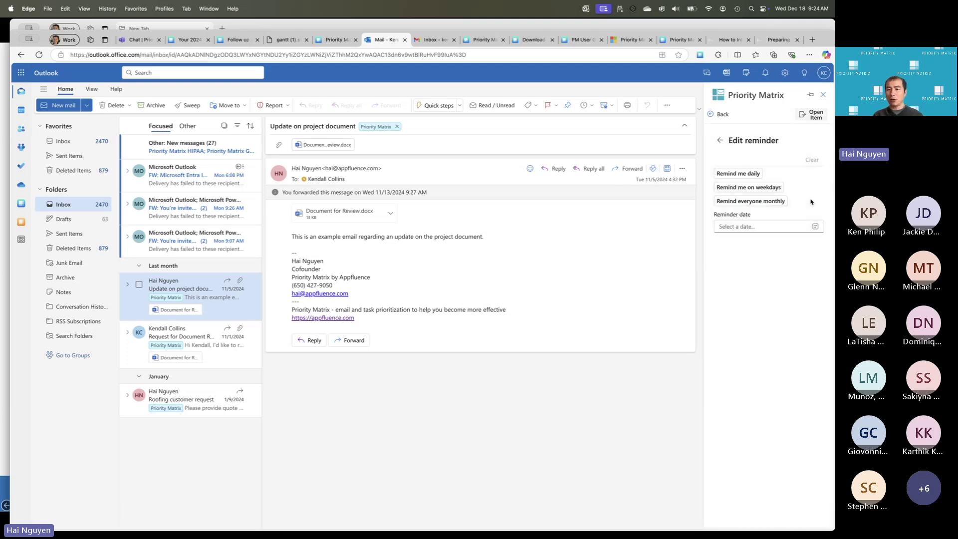
{"action": "left_click", "coordinate": [755, 202]}
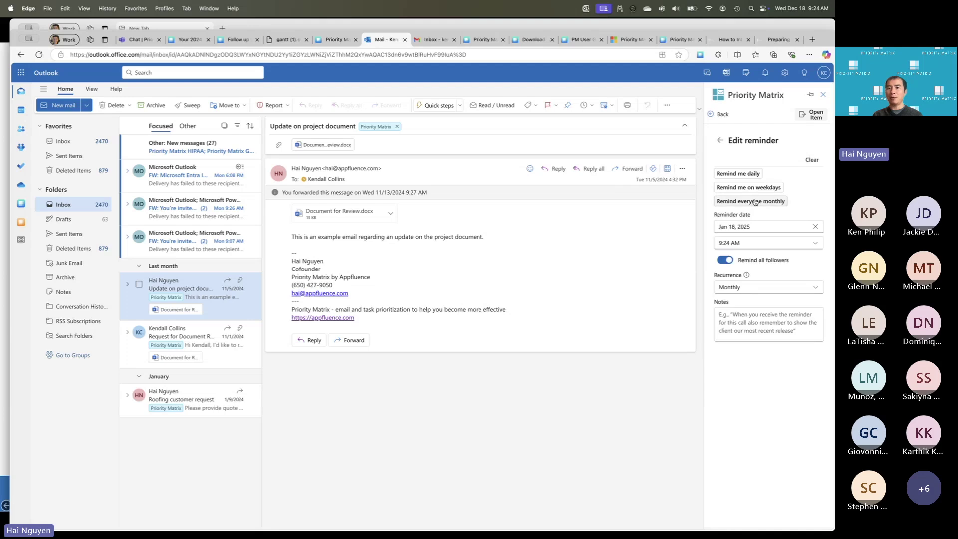
{"action": "left_click", "coordinate": [720, 142]}
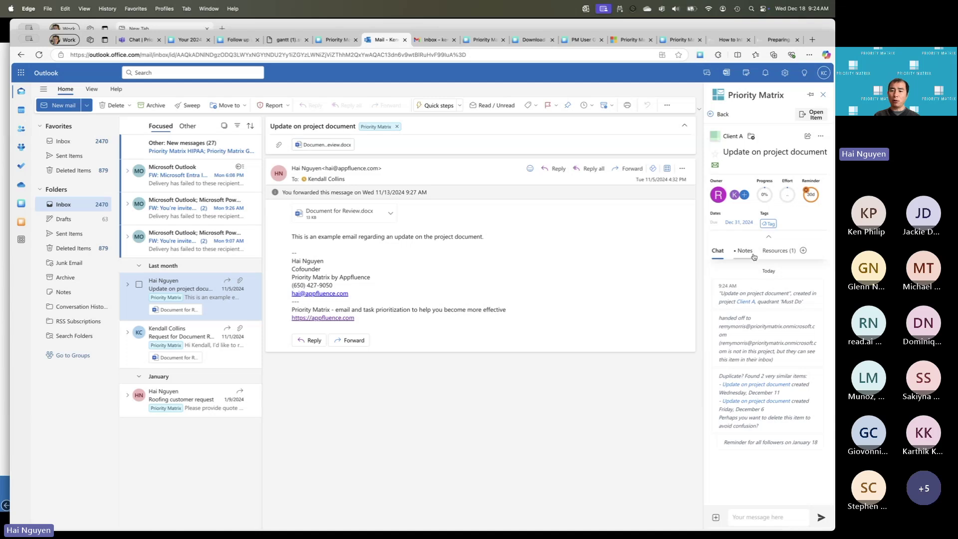
Check the captured item's resources, and open the main Priority Matrix pane to examine resources similar to the email.
{"action": "left_click", "coordinate": [783, 252]}
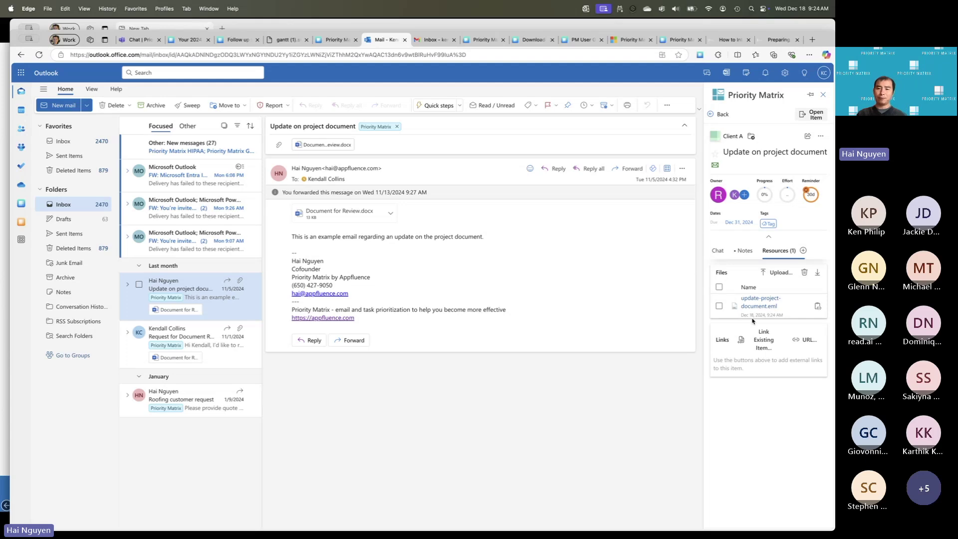
{"action": "left_click", "coordinate": [720, 114]}
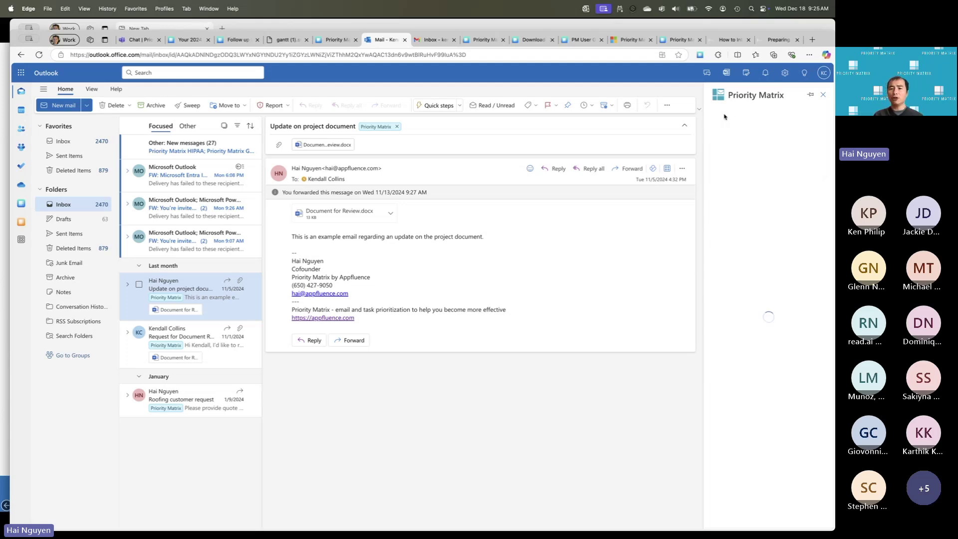
{"action": "left_click", "coordinate": [667, 169]}
{"action": "left_click", "coordinate": [752, 144]}
{"action": "left_click", "coordinate": [667, 169]}
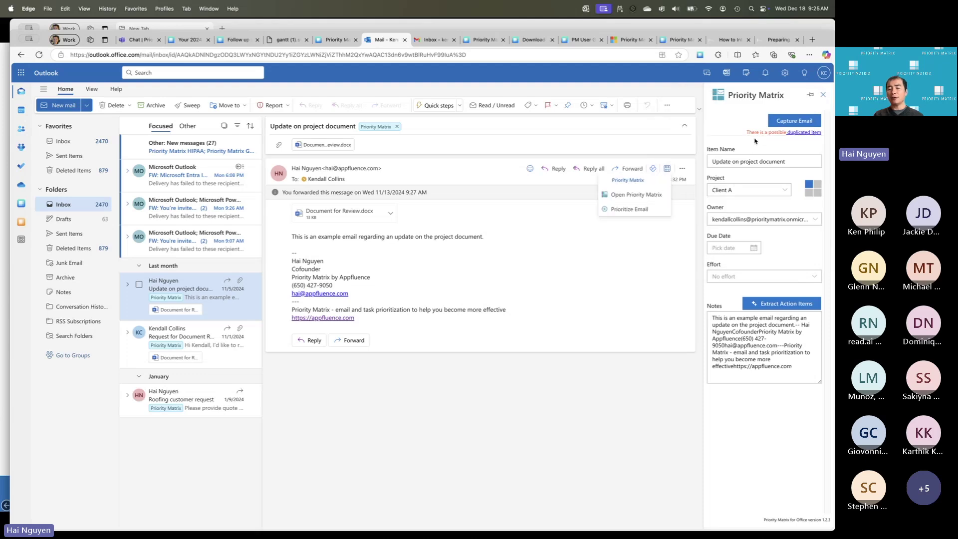
{"action": "left_click", "coordinate": [641, 199]}
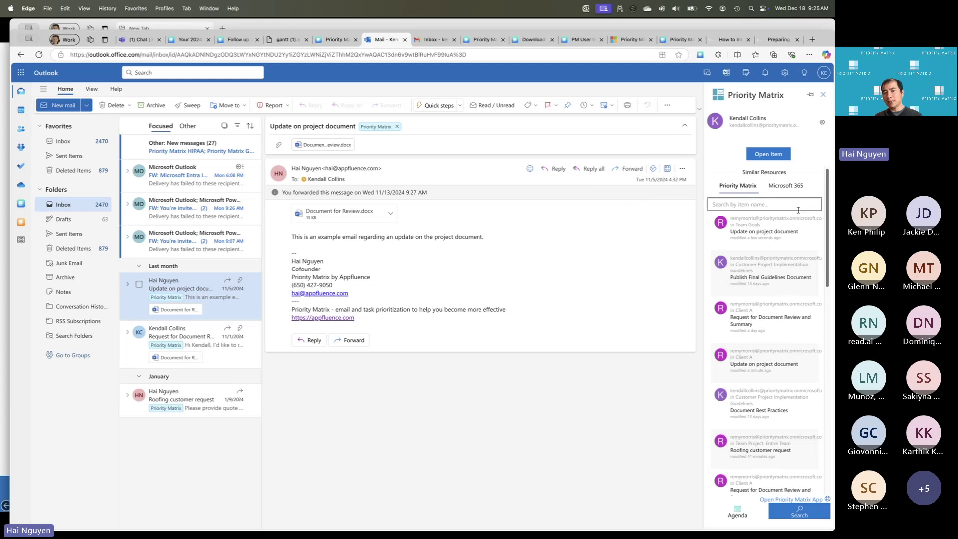
{"action": "mouse_move", "coordinate": [800, 238]}
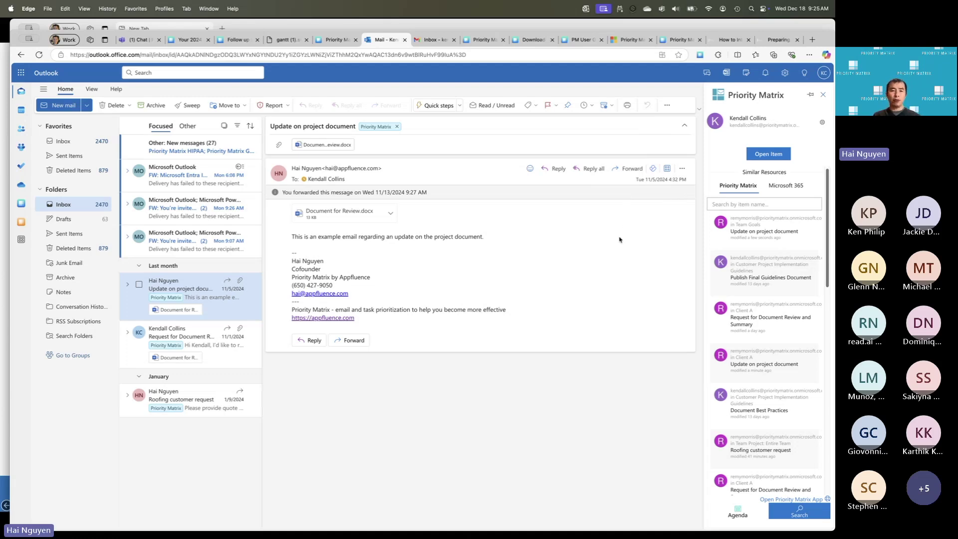
Switch to Gmail, open the email "Learn more about our updated Terms of Service" and show the Priority Matrix add-on.
{"action": "left_click", "coordinate": [431, 40]}
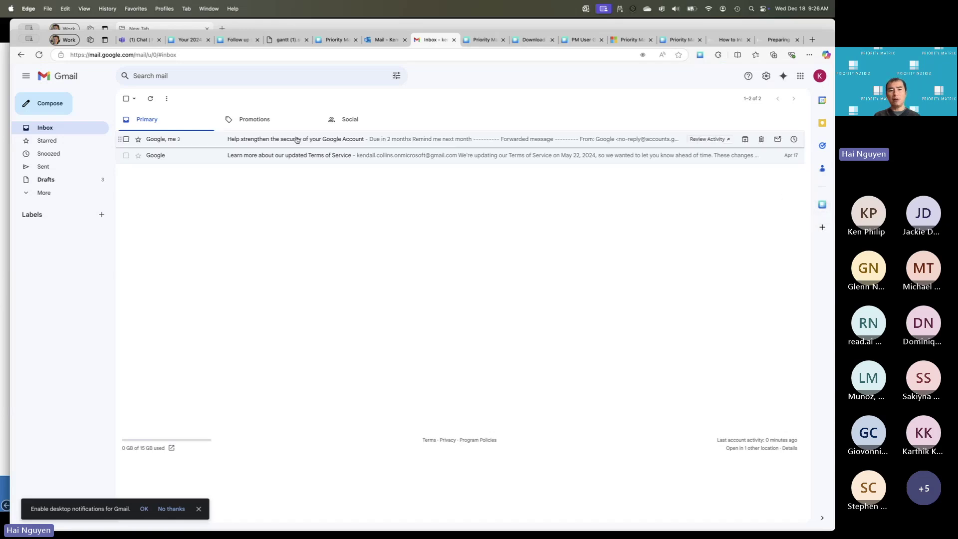
{"action": "left_click", "coordinate": [289, 159]}
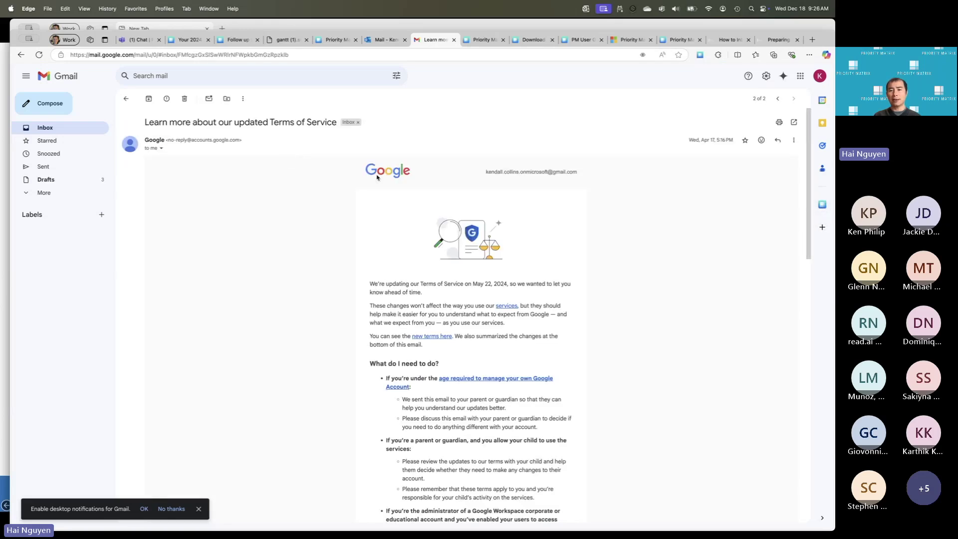
{"action": "left_click", "coordinate": [823, 206]}
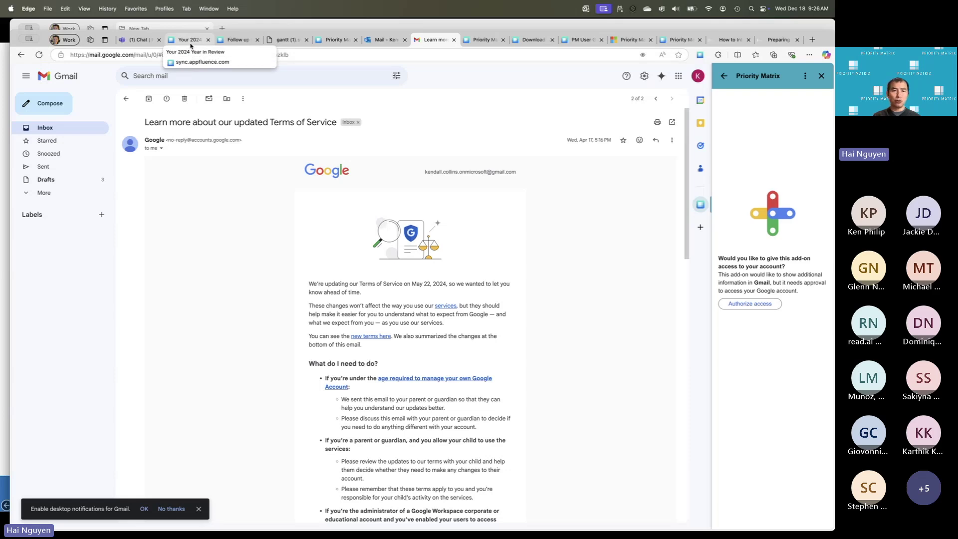
Switch to Priority Matrix and open its Inbox to locate the Secret Inbox option.
{"action": "left_click", "coordinate": [243, 42]}
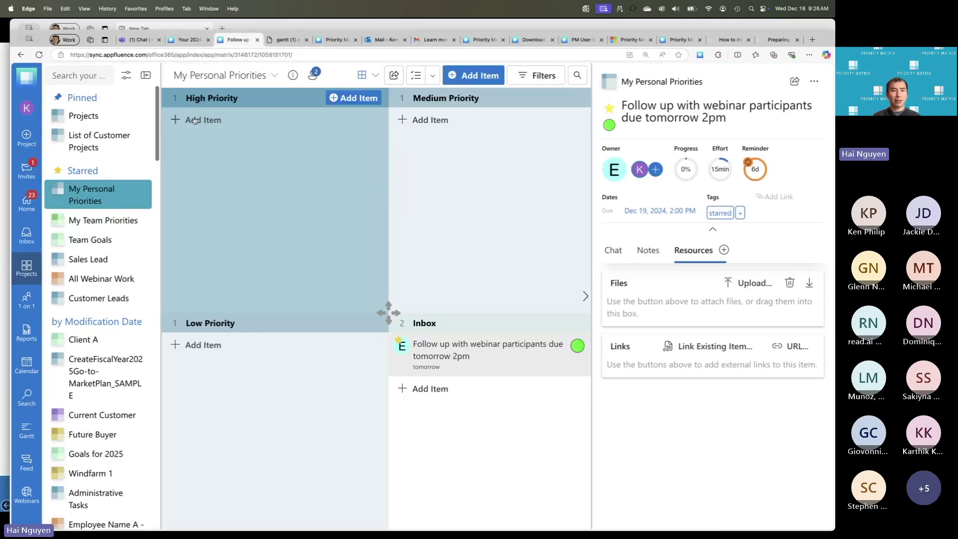
{"action": "left_click", "coordinate": [26, 237]}
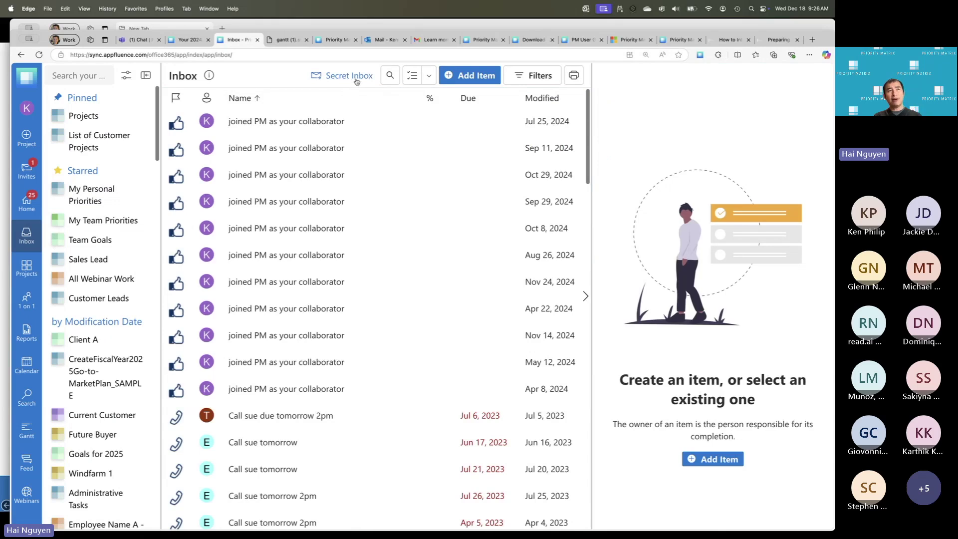
Switch back to Gmail and start forwarding the open email, with the Priority Matrix secret inbox address as recipient.
{"action": "left_click", "coordinate": [432, 43]}
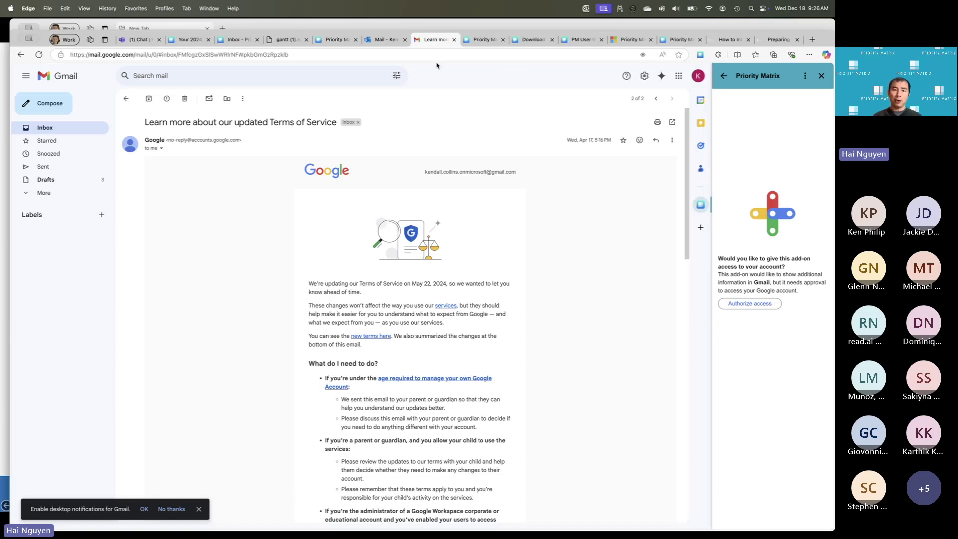
{"action": "left_click", "coordinate": [672, 142]}
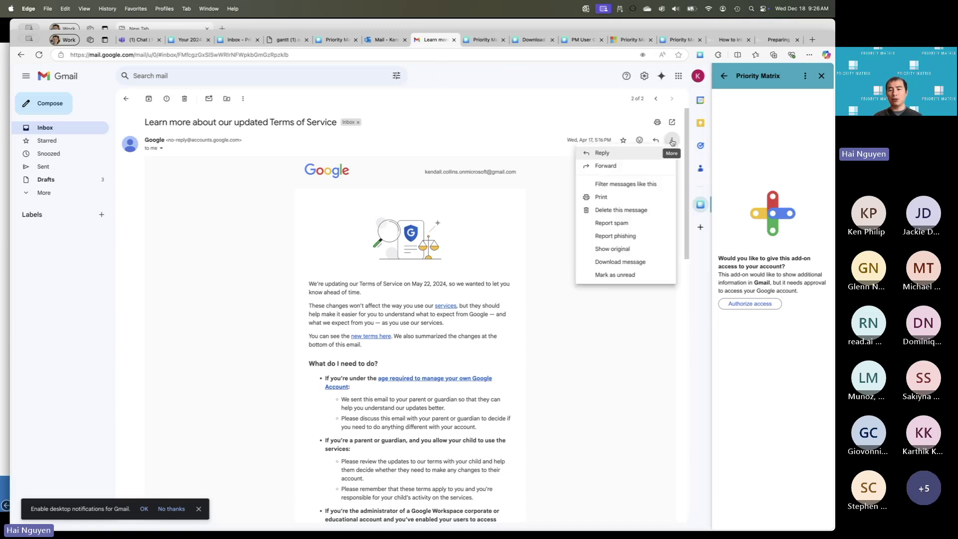
{"action": "left_click", "coordinate": [636, 166]}
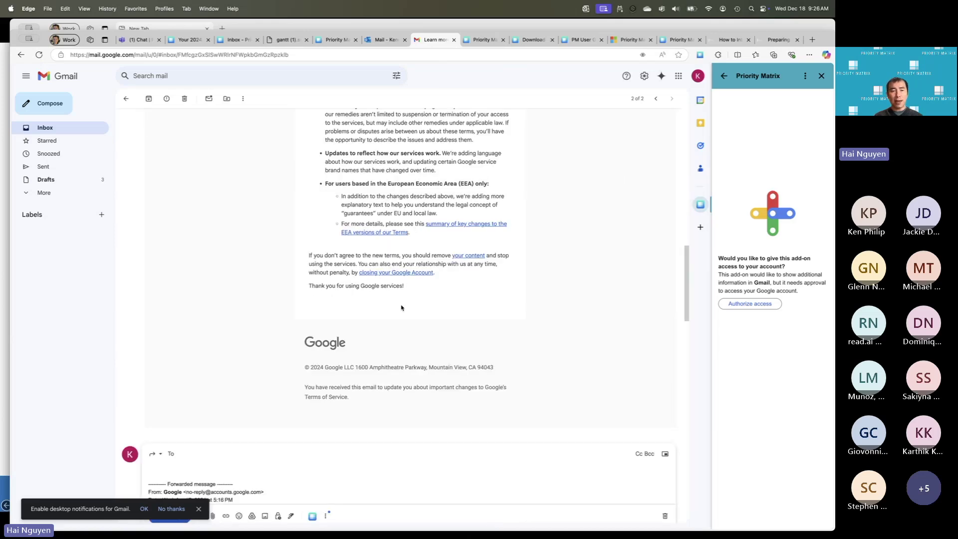
{"action": "key", "text": "super+v"}
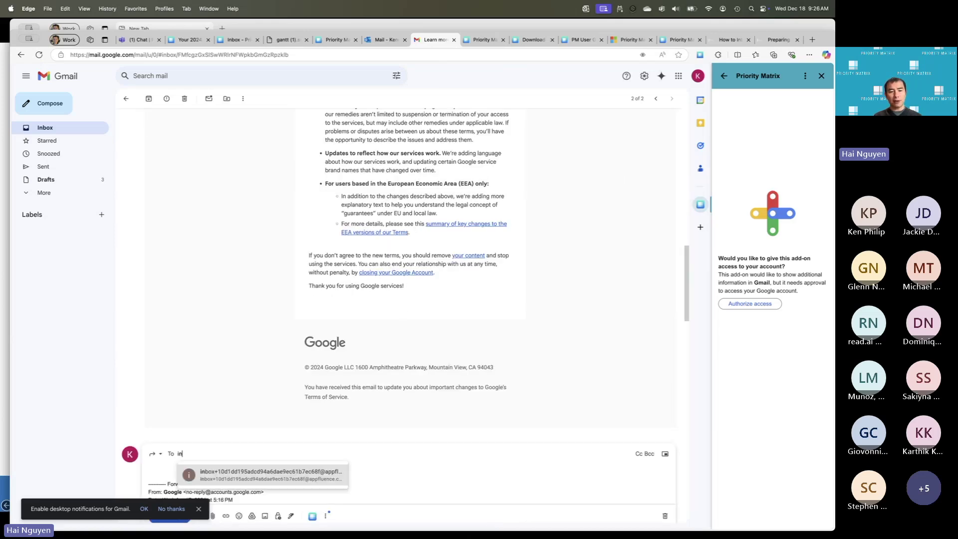
{"action": "key", "text": "Return"}
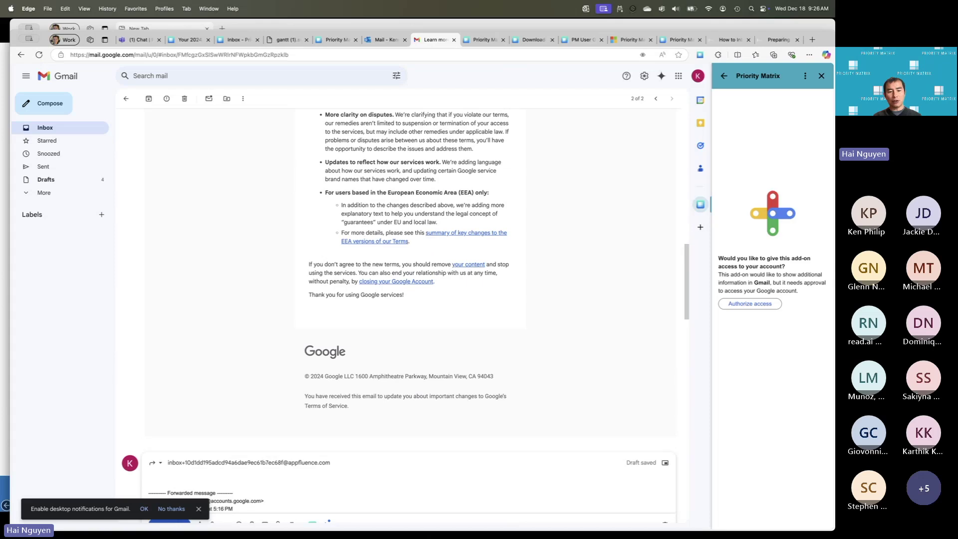
Add the lines "Due tomorrow" and "Remind me weekly" above the forwarded message.
{"action": "type", "text": "Due tomorrow"}
{"action": "key", "text": "Return"}
{"action": "type", "text": "Remind me we"}
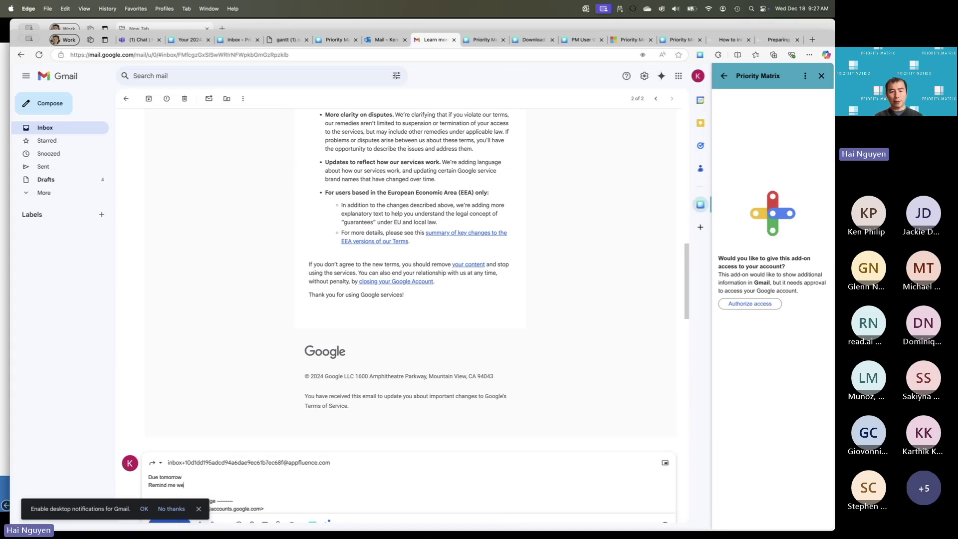
{"action": "type", "text": "ekly"}
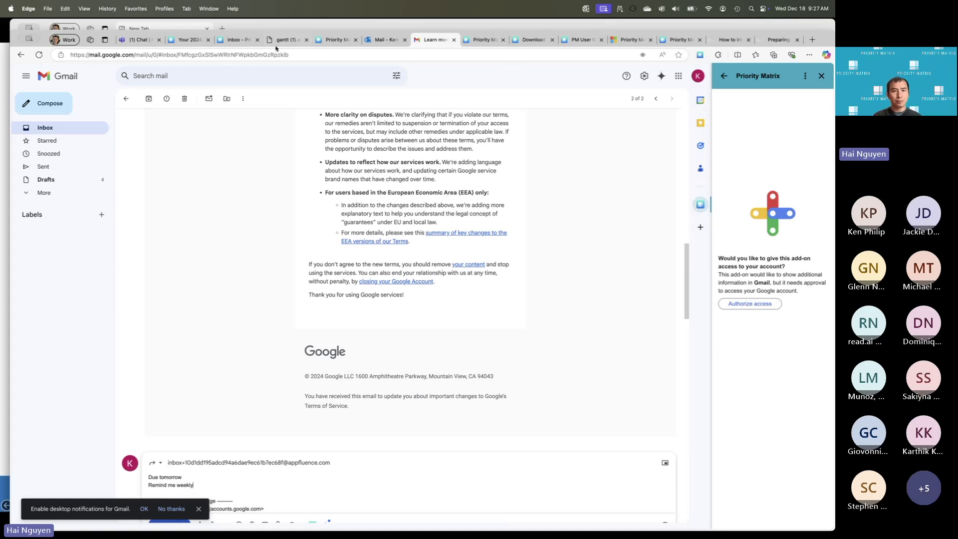
Show the Priority Matrix app inside Outlook, and switch to Microsoft Teams to open the Priority Matrix app there.
{"action": "left_click", "coordinate": [383, 41]}
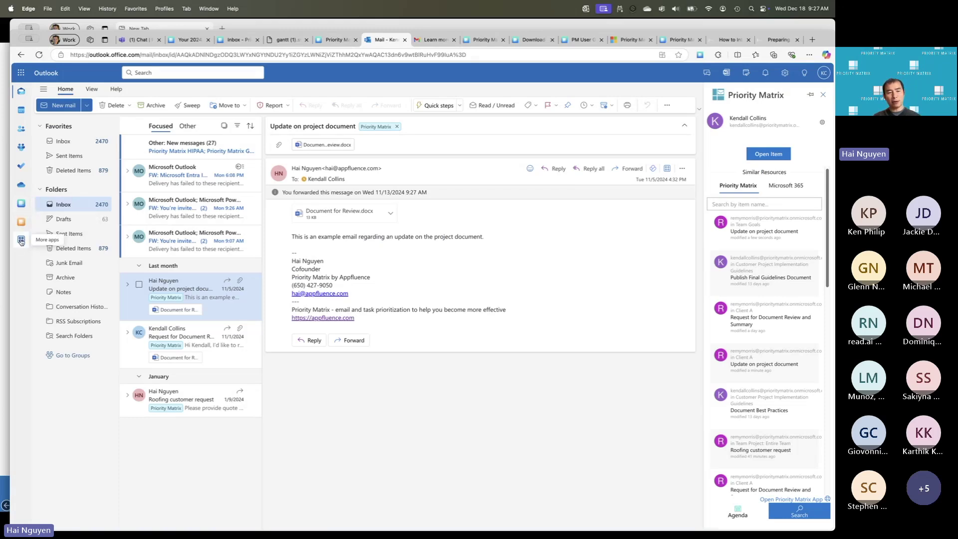
{"action": "left_click", "coordinate": [21, 204]}
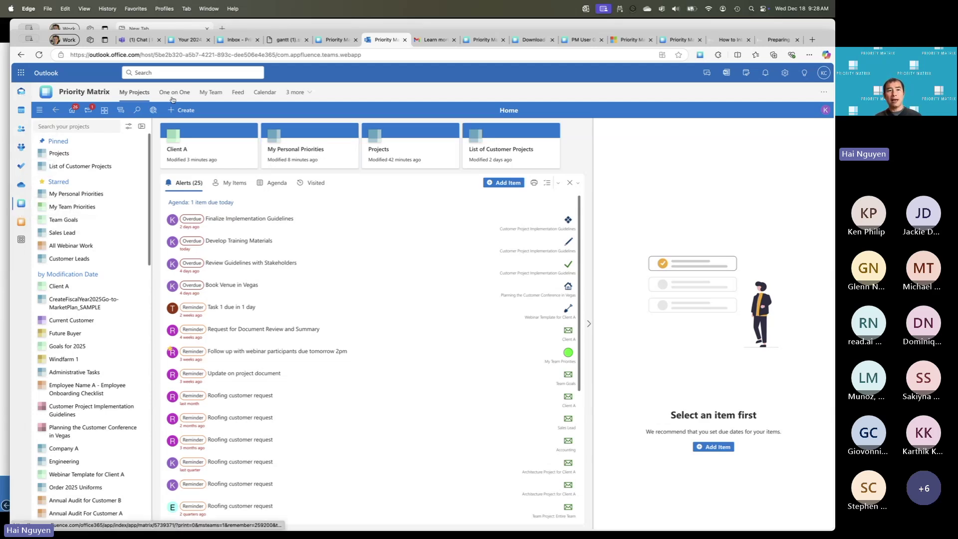
{"action": "left_click", "coordinate": [136, 41]}
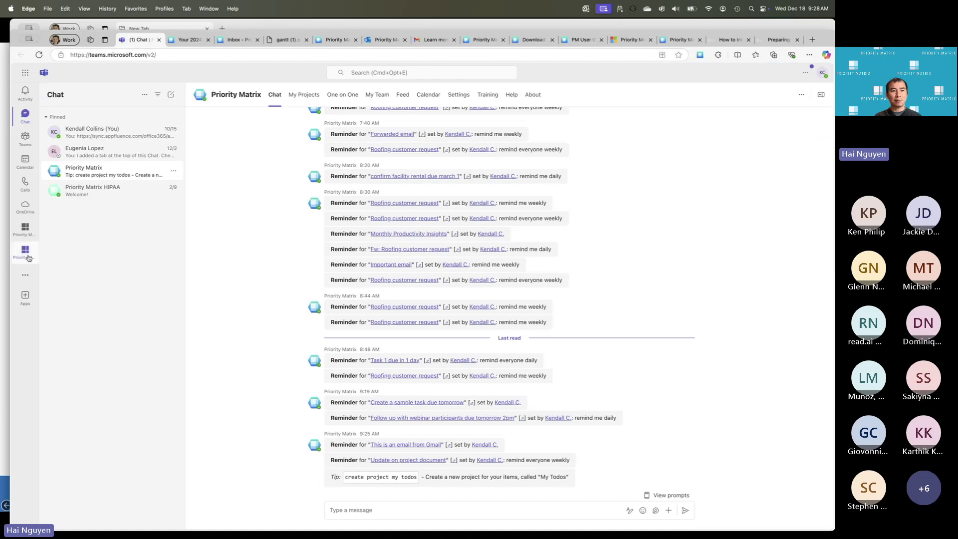
{"action": "left_click", "coordinate": [25, 250]}
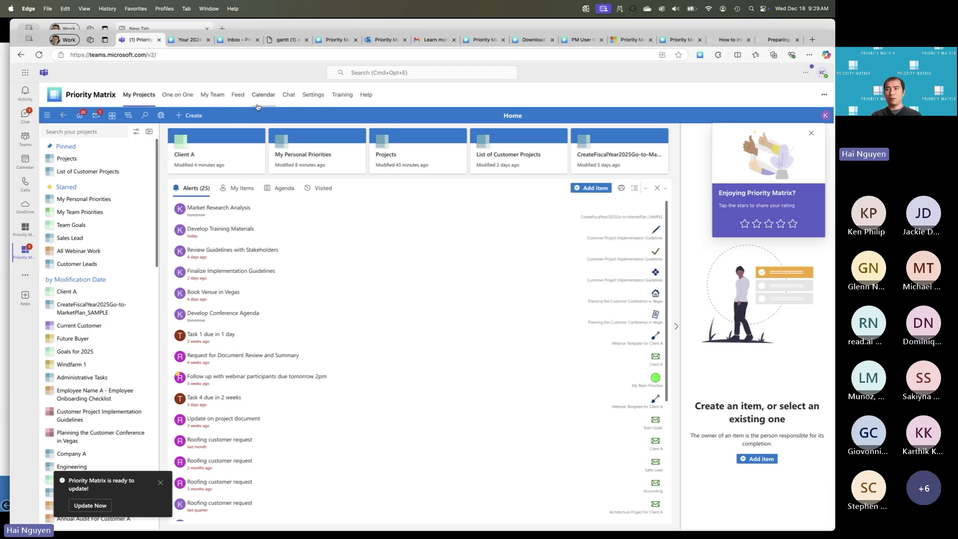
Create a blank project named "Goals for 2025" with the red color theme.
{"action": "left_click", "coordinate": [194, 115]}
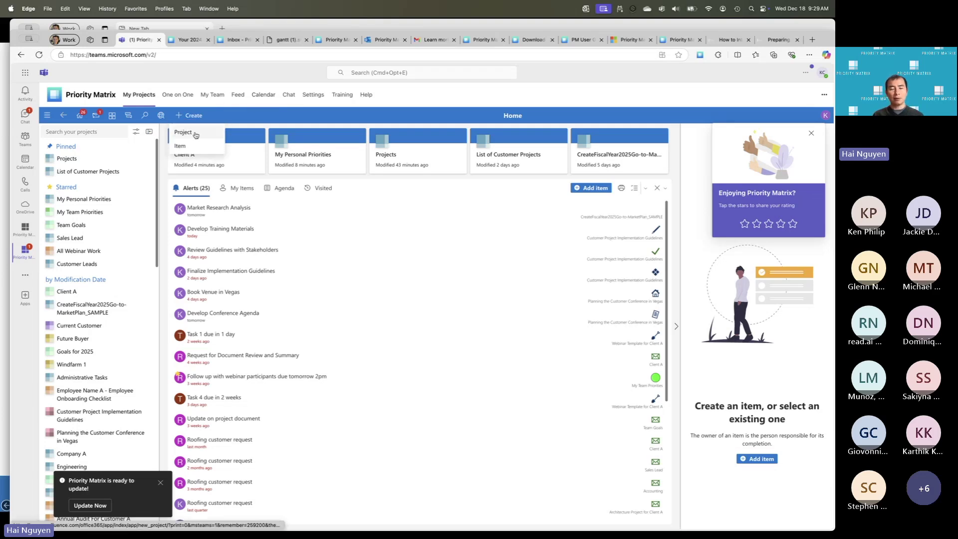
{"action": "left_click", "coordinate": [195, 133]}
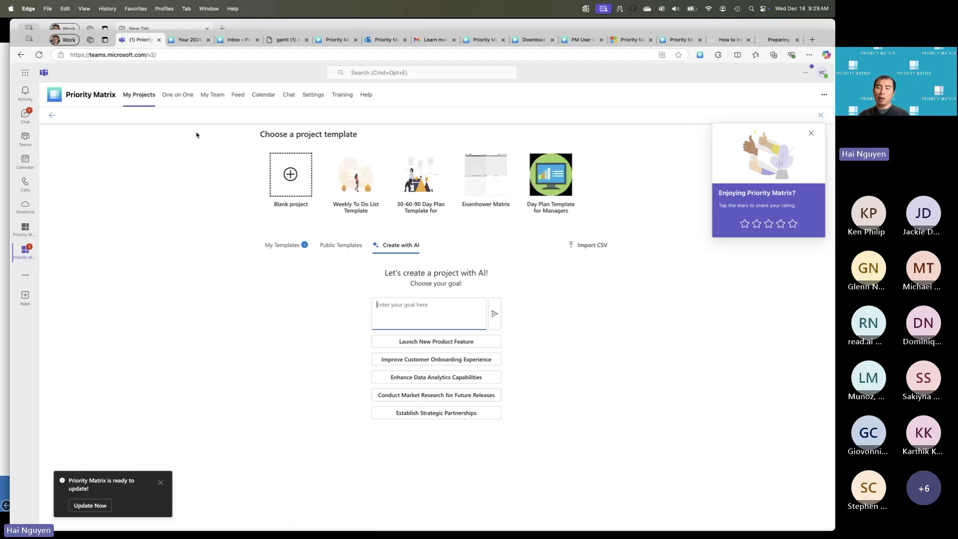
{"action": "left_click", "coordinate": [289, 176]}
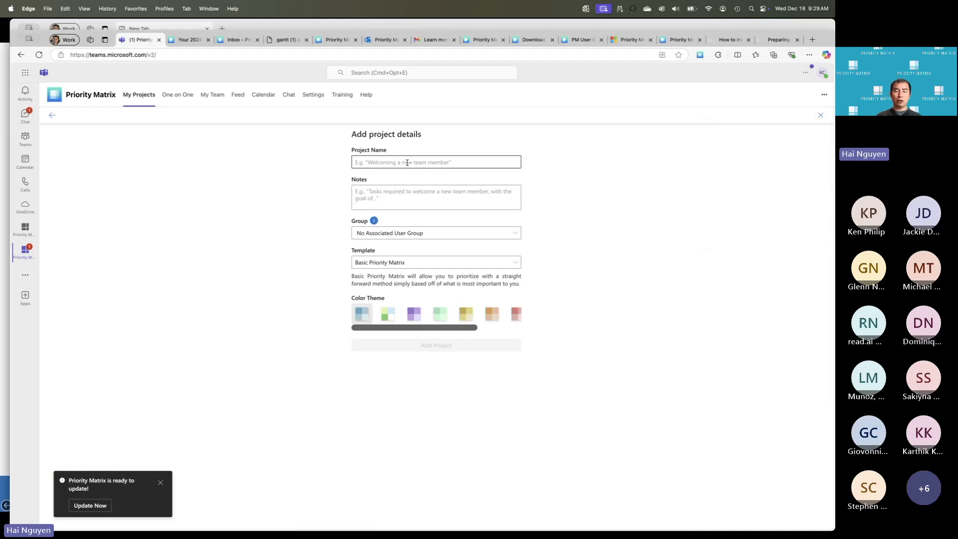
{"action": "left_click", "coordinate": [407, 162]}
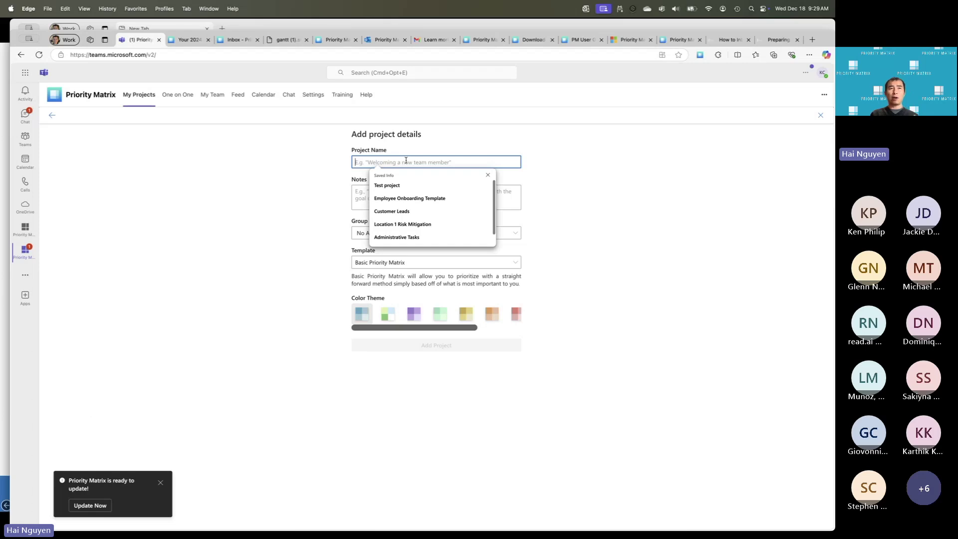
{"action": "type", "text": "Goals for 2025"}
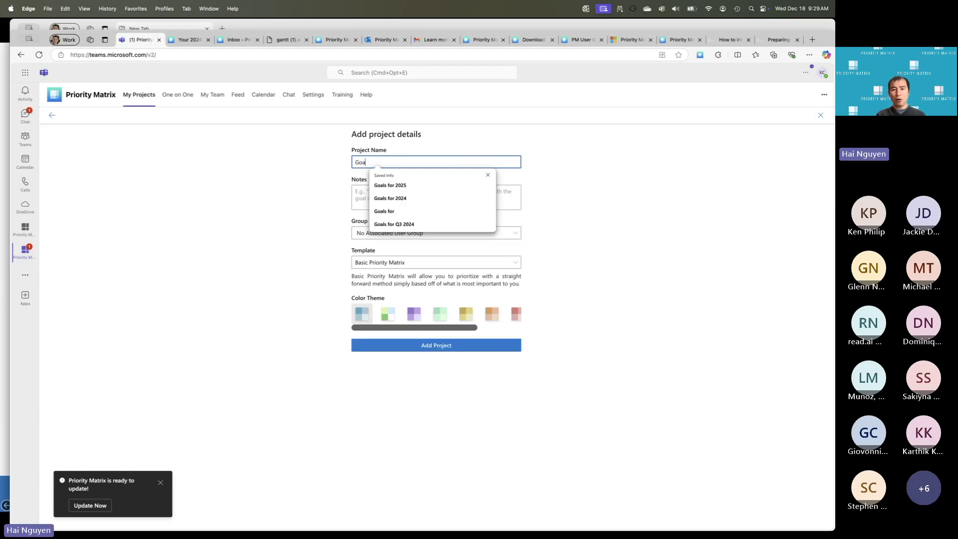
{"action": "left_click", "coordinate": [406, 188]}
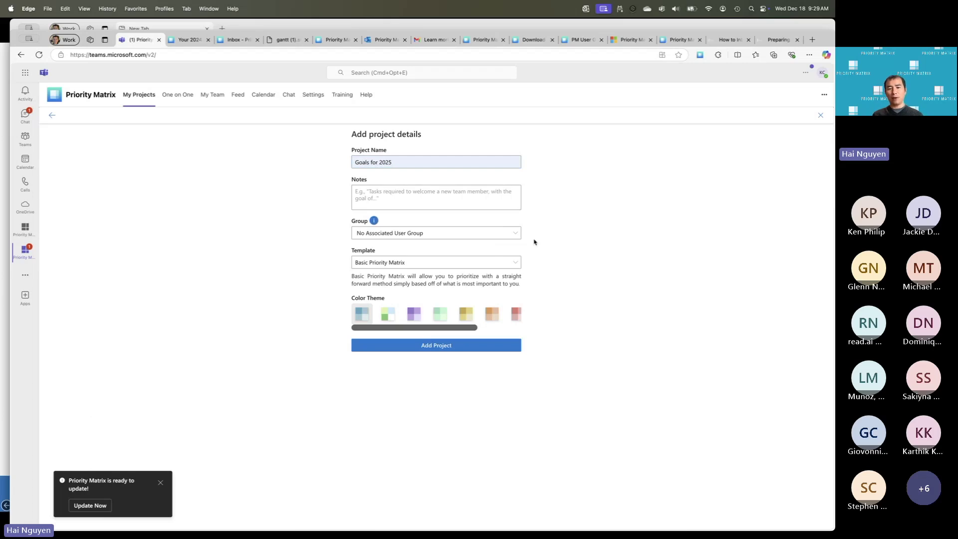
{"action": "left_click", "coordinate": [516, 313]}
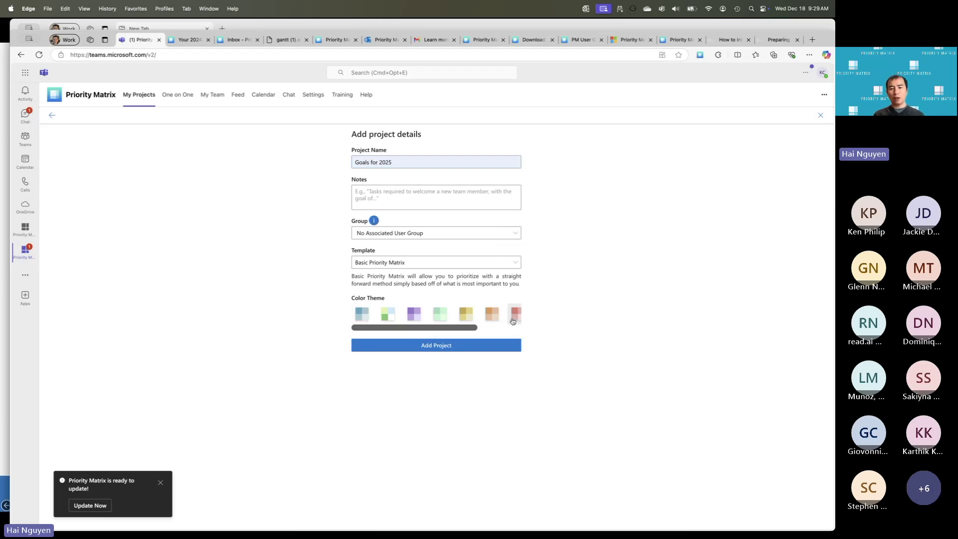
{"action": "left_click", "coordinate": [481, 349]}
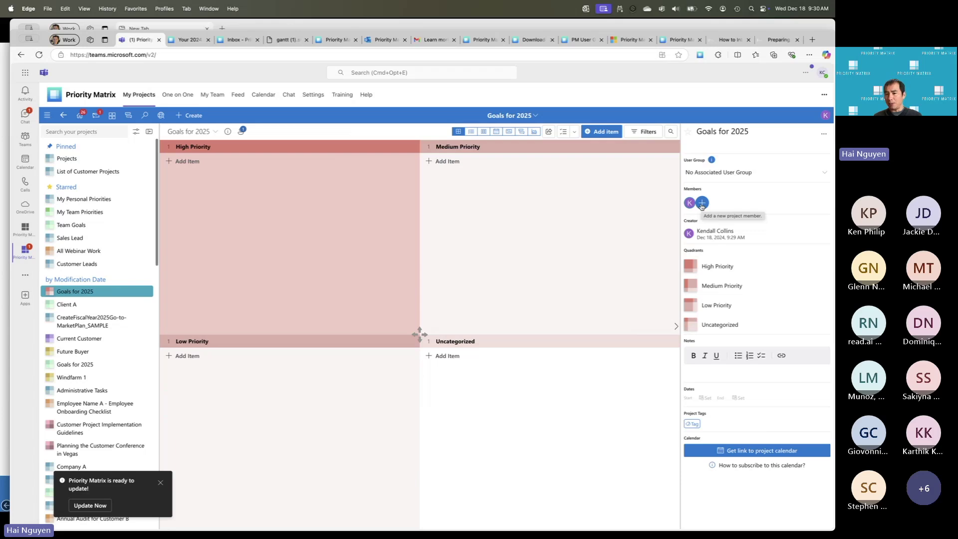
Rename the project's High Priority quadrant as "Long Term Goals".
{"action": "left_click", "coordinate": [738, 264]}
{"action": "key", "text": "BackSpace"}
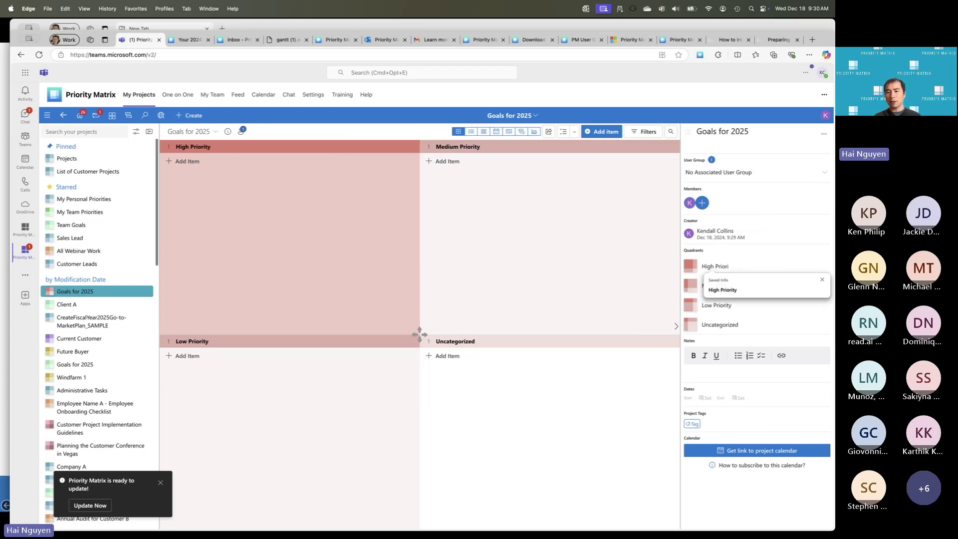
{"action": "key", "text": "BackSpace"}
{"action": "key", "text": "BackSpace"}
{"action": "key", "text": "BackSpace"}
{"action": "key", "text": "BackSpace"}
{"action": "key", "text": "BackSpace"}
{"action": "key", "text": "BackSpace"}
{"action": "key", "text": "BackSpace"}
{"action": "key", "text": "BackSpace"}
{"action": "key", "text": "BackSpace"}
{"action": "key", "text": "BackSpace"}
{"action": "key", "text": "BackSpace"}
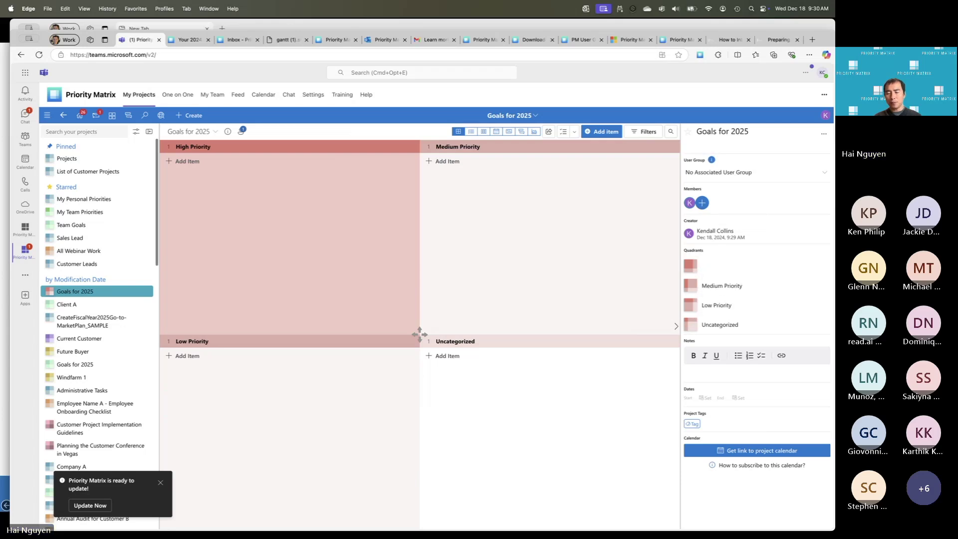
{"action": "type", "text": "Long Term Goals"}
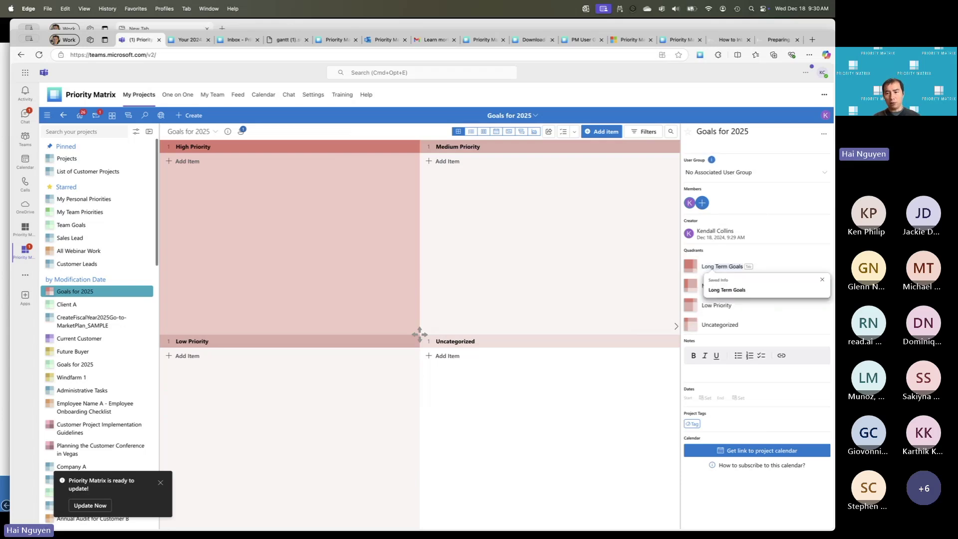
{"action": "key", "text": "Tab"}
Rename the project's Medium Priority quadrant as "Medium Term Goals".
{"action": "type", "text": "Med"}
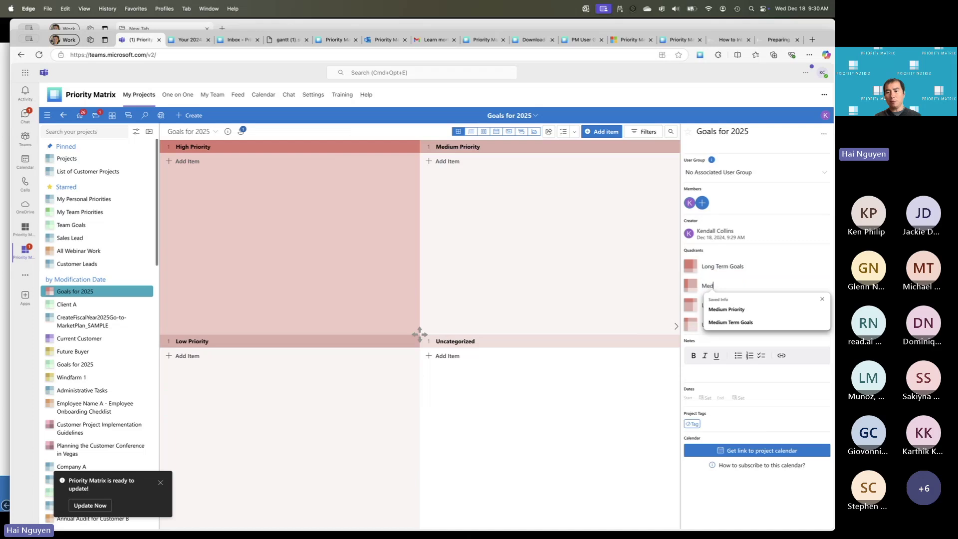
{"action": "key", "text": "Down"}
{"action": "key", "text": "Down"}
{"action": "key", "text": "Tab"}
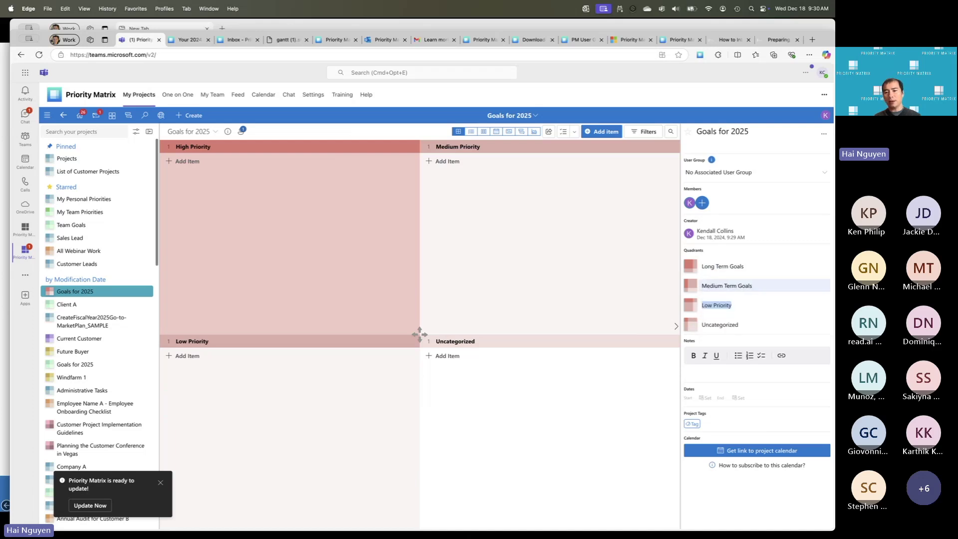
Rename the project's Low Priority quadrant as "Anti Goals".
{"action": "type", "text": "Shor"}
{"action": "key", "text": "BackSpace"}
{"action": "key", "text": "BackSpace"}
{"action": "key", "text": "BackSpace"}
{"action": "key", "text": "BackSpace"}
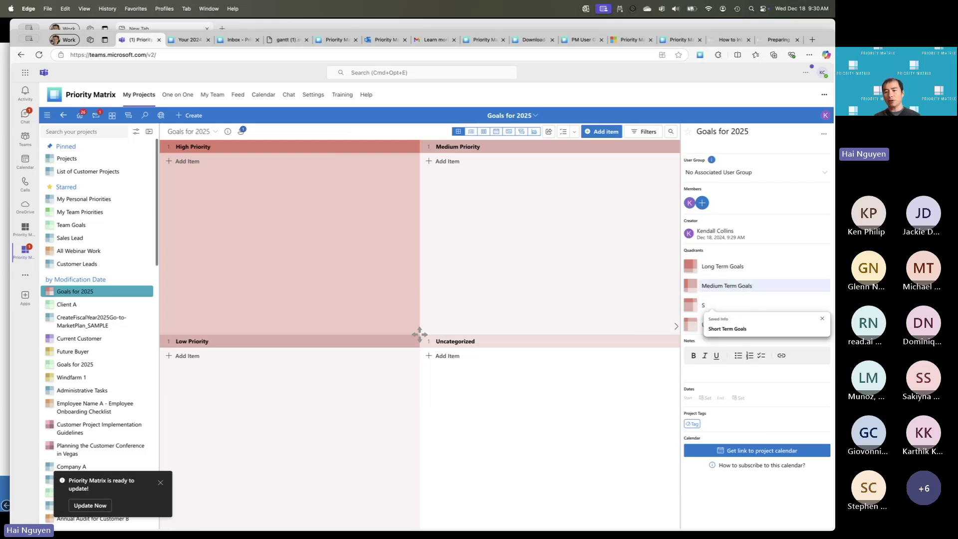
{"action": "type", "text": "Anti Goals"}
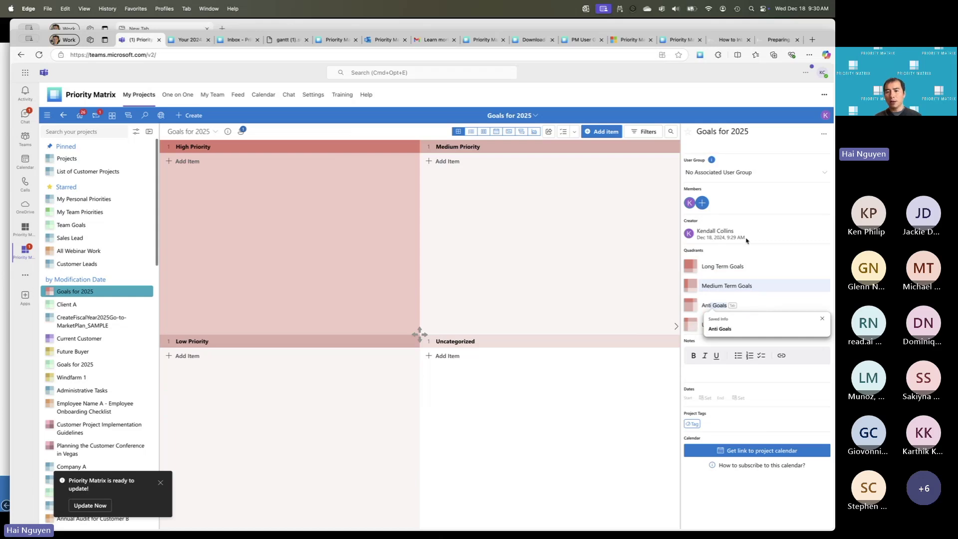
{"action": "left_click", "coordinate": [773, 285]}
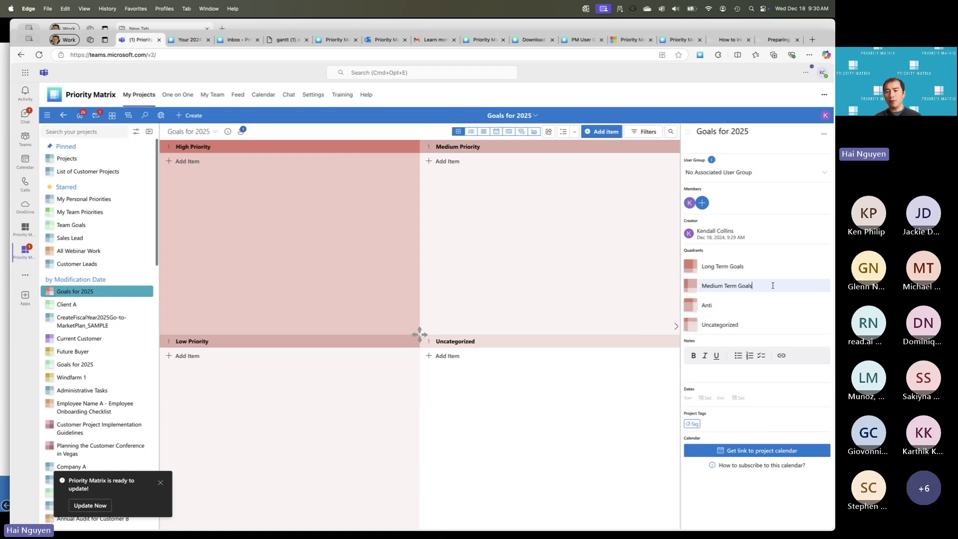
{"action": "left_click", "coordinate": [758, 307]}
{"action": "left_click", "coordinate": [757, 317]}
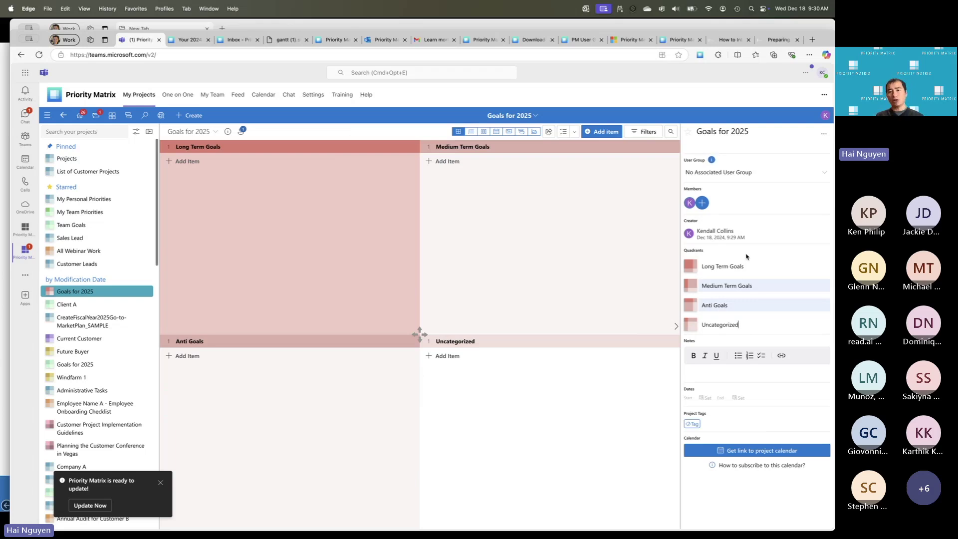
Resize the quadrants by enlarging Medium Term Goals and returning their shared corner to near the matrix centre.
{"action": "mouse_move", "coordinate": [467, 205]}
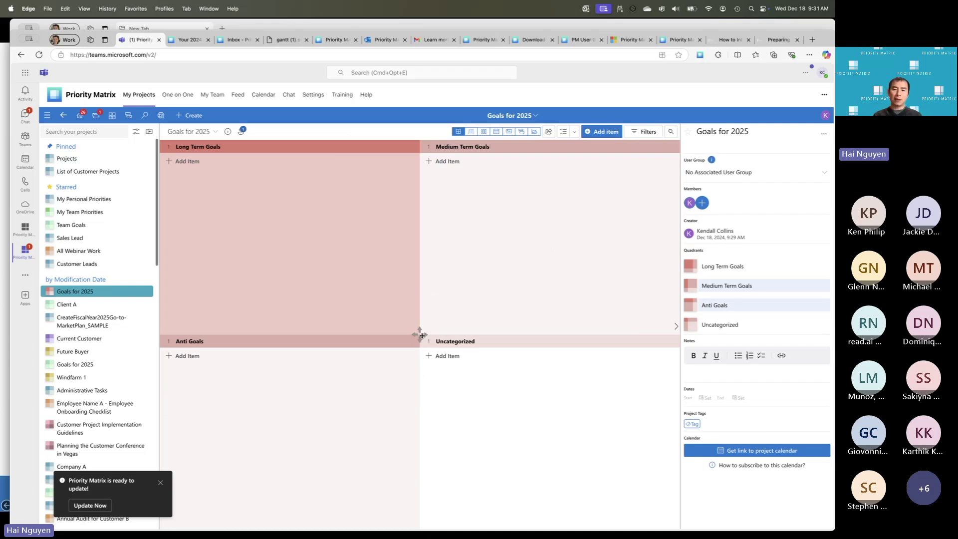
{"action": "left_click_drag", "start_coordinate": [422, 336], "coordinate": [258, 457]}
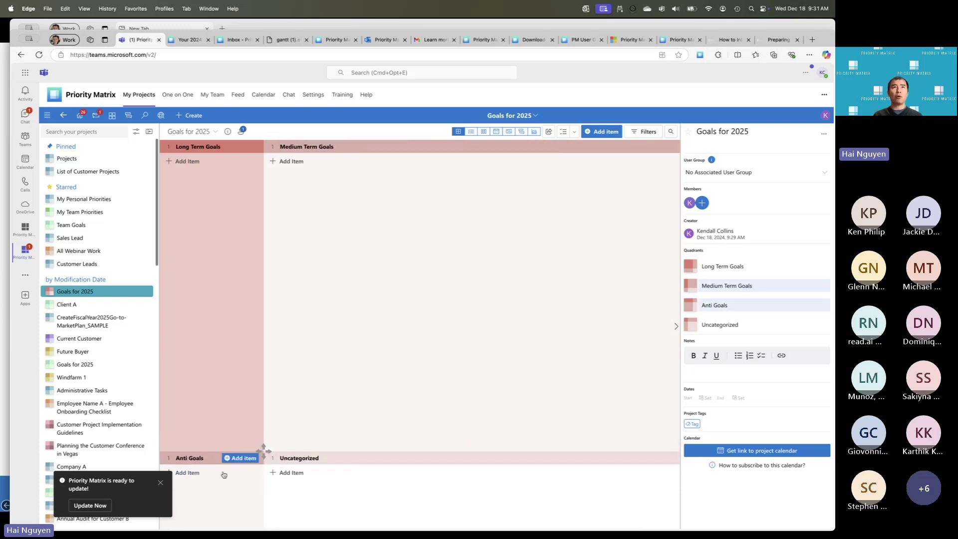
{"action": "left_click_drag", "start_coordinate": [208, 497], "coordinate": [405, 348]}
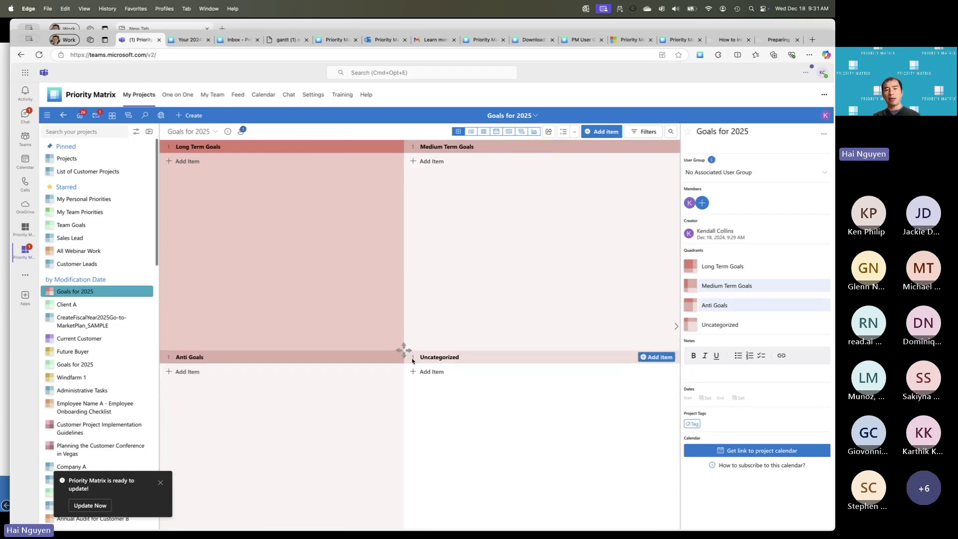
Add the item "Read a business book every month" to the Medium Term Goals quadrant.
{"action": "left_click", "coordinate": [450, 160]}
{"action": "type", "text": "Read "}
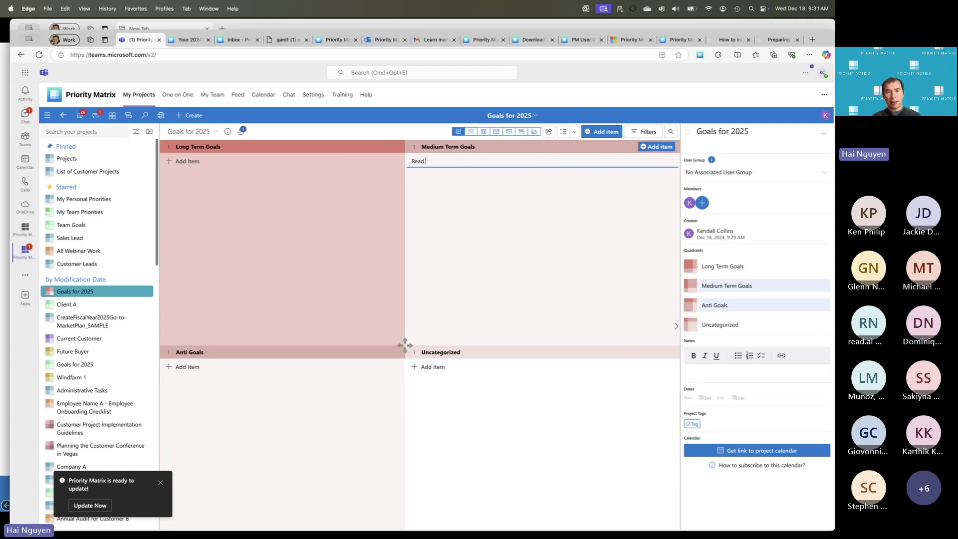
{"action": "type", "text": "a business book"}
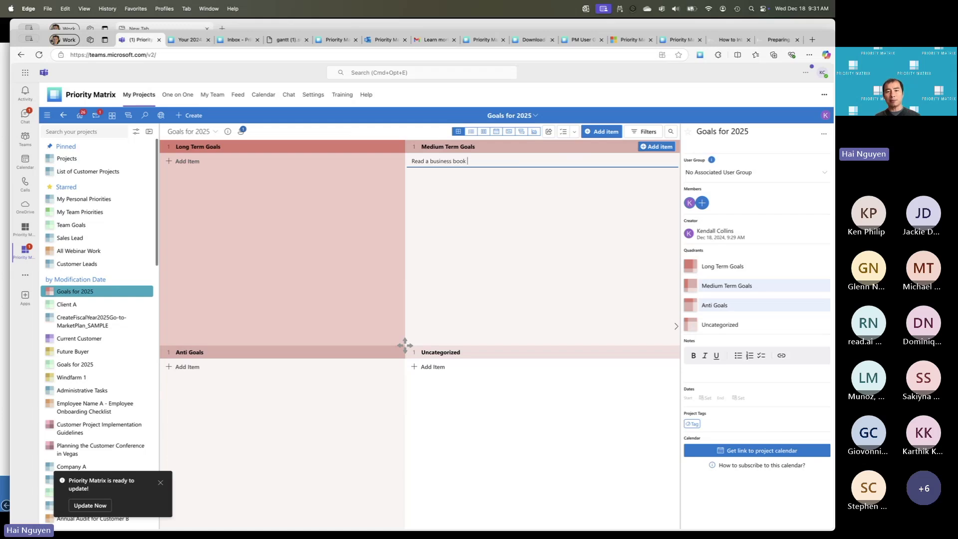
{"action": "type", "text": " every month"}
{"action": "key", "text": "Return"}
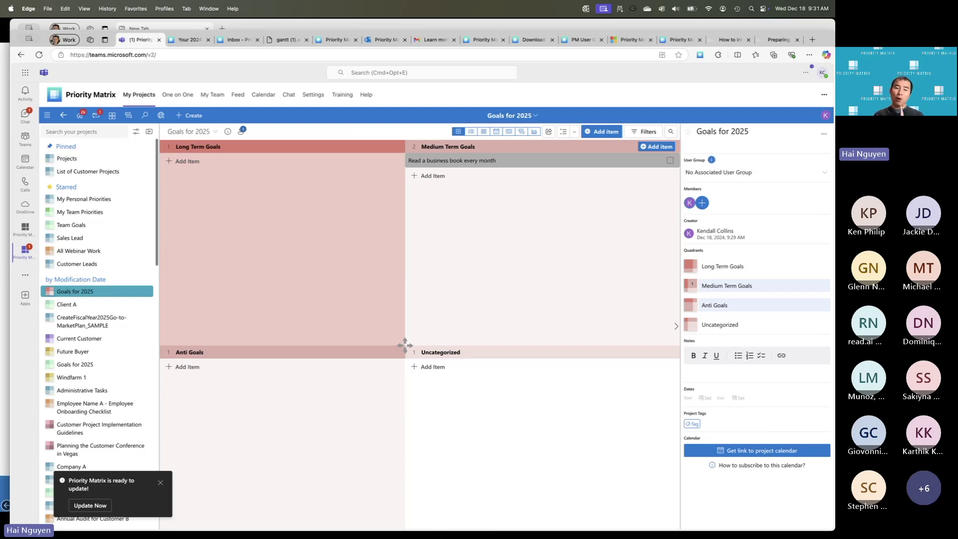
Set a monthly reminder on the business book item by sending "remind me monthly" in its chat.
{"action": "left_click", "coordinate": [501, 162]}
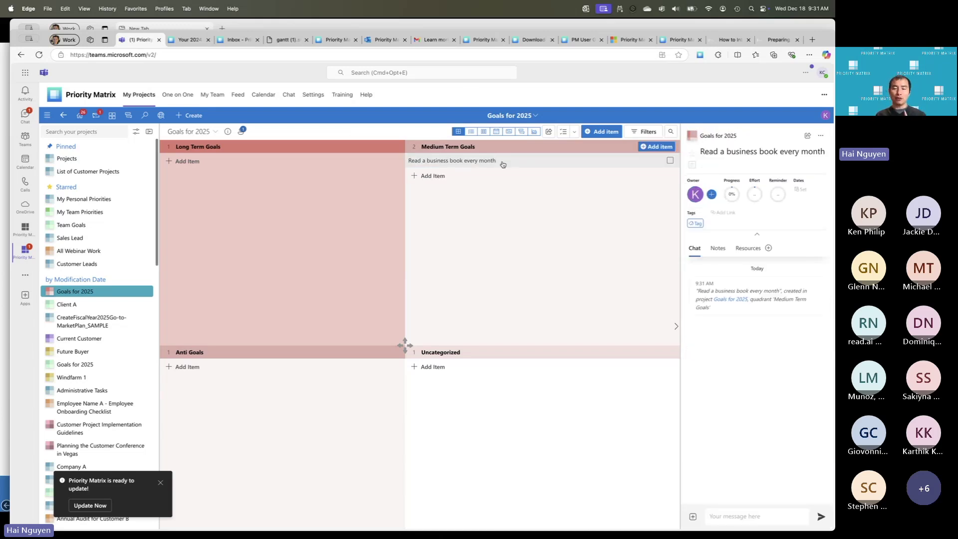
{"action": "left_click", "coordinate": [734, 518]}
{"action": "type", "text": "remind me "}
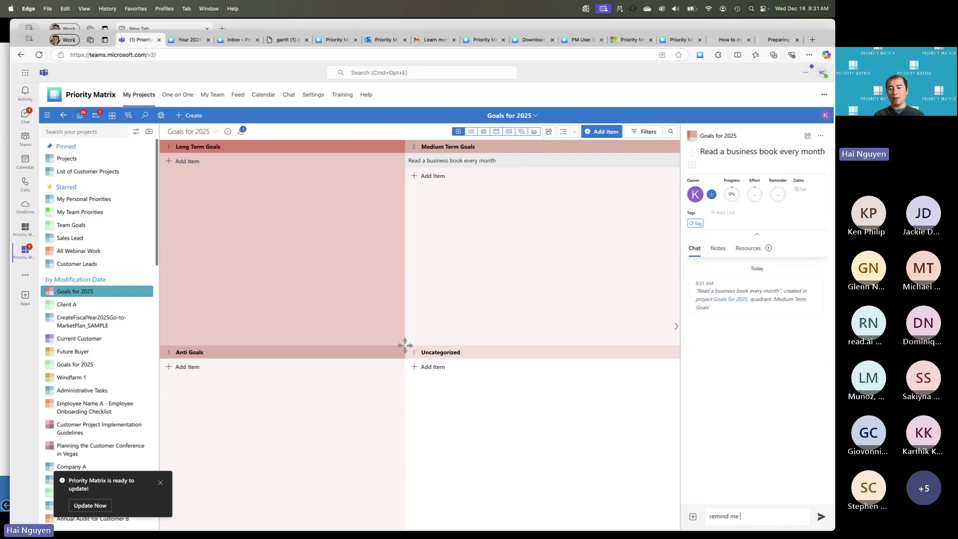
{"action": "type", "text": "monthly"}
{"action": "key", "text": "Return"}
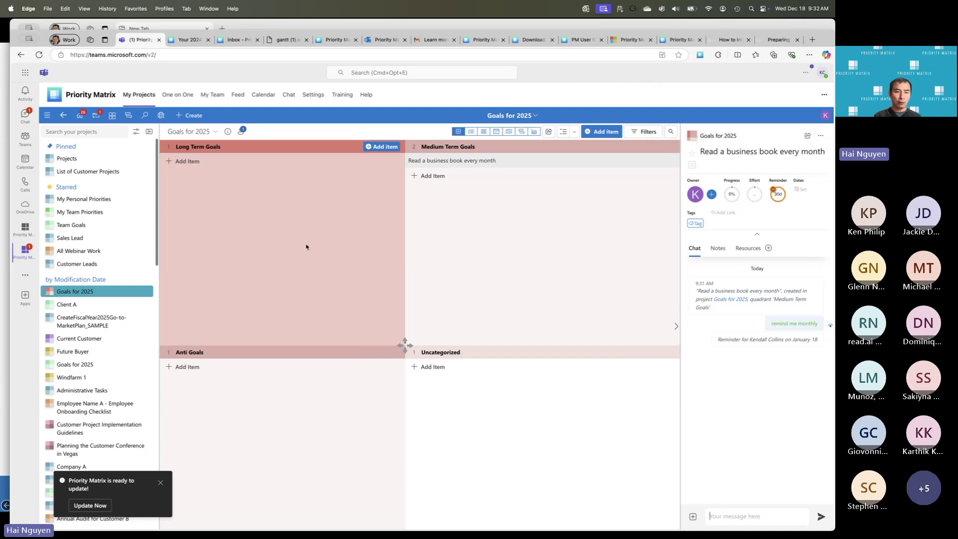
Open the Customer Project Implementation Guidelines project and show its items in list view.
{"action": "left_click", "coordinate": [97, 322]}
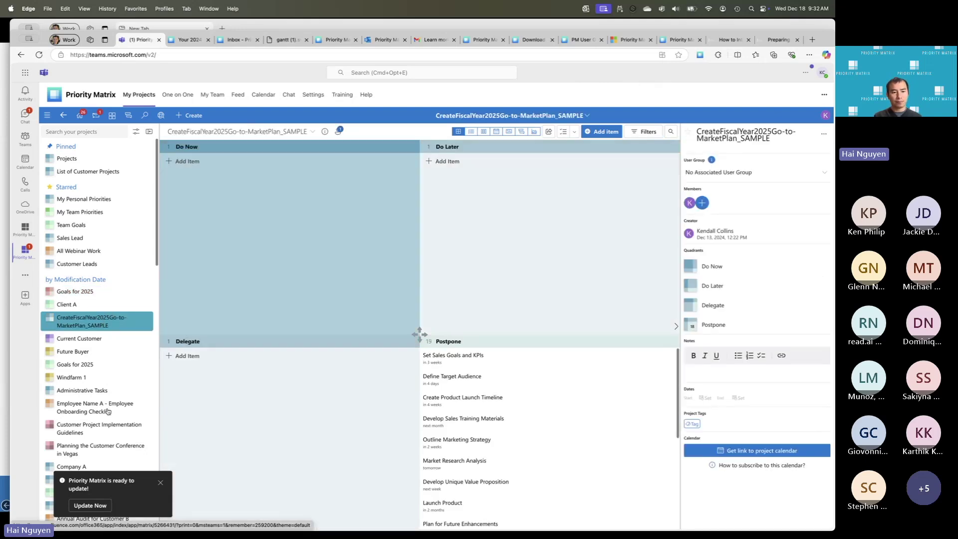
{"action": "left_click", "coordinate": [107, 411]}
{"action": "left_click", "coordinate": [103, 432]}
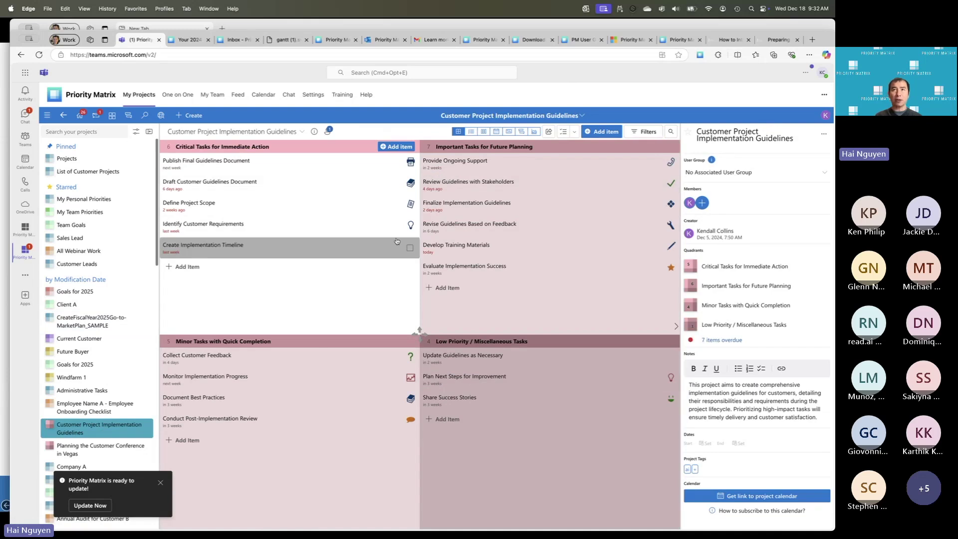
{"action": "left_click", "coordinate": [471, 132]}
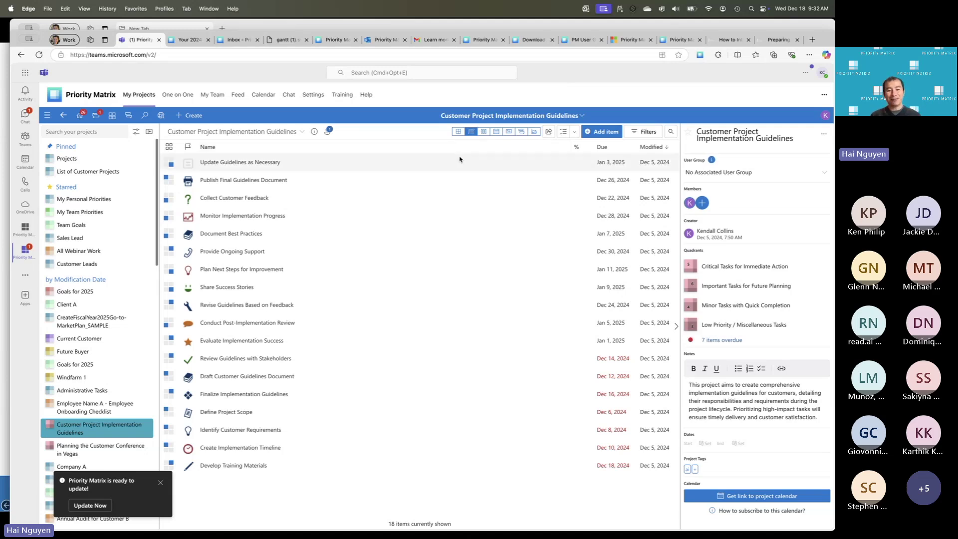
Select all items in the Customer Project Implementation Guidelines list and create an email draft containing them.
{"action": "left_click", "coordinate": [575, 133]}
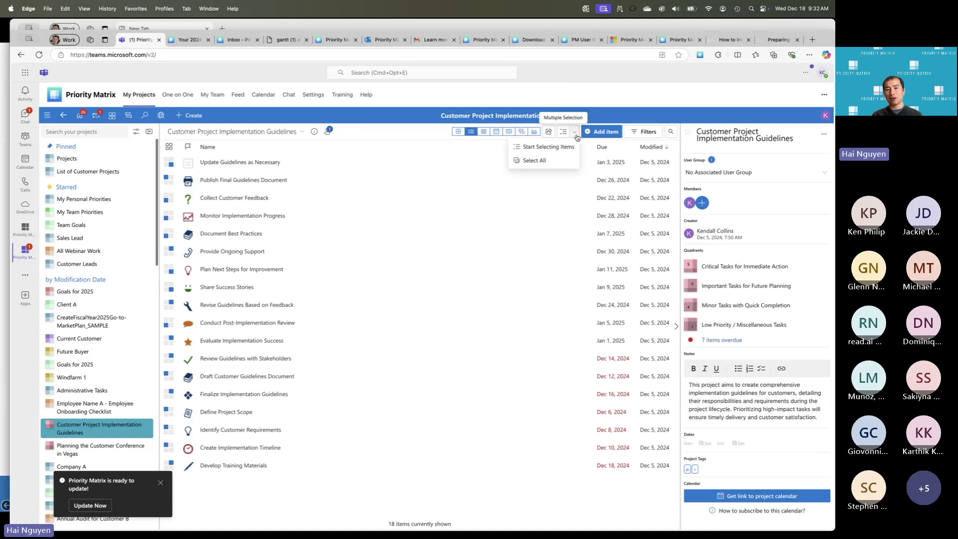
{"action": "left_click", "coordinate": [536, 160]}
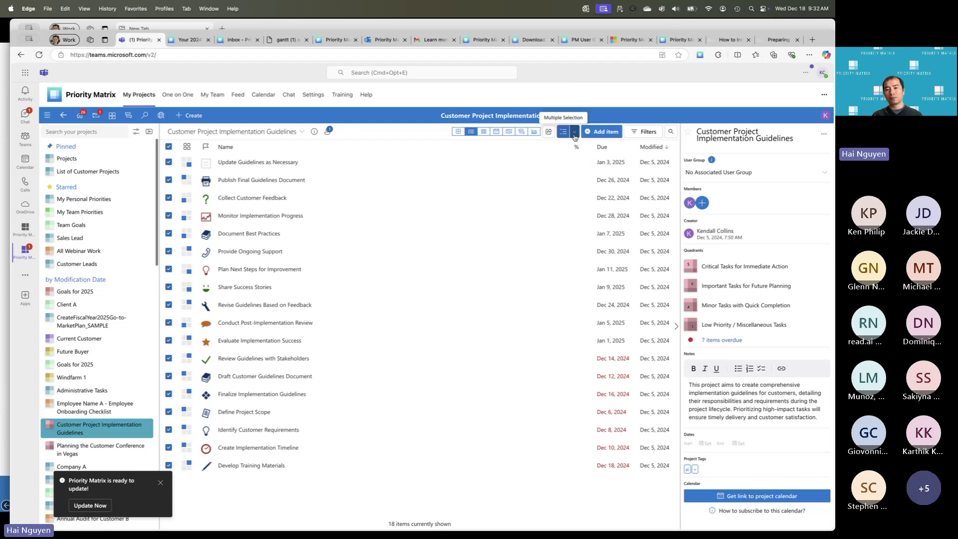
{"action": "left_click", "coordinate": [574, 134]}
{"action": "left_click", "coordinate": [540, 298]}
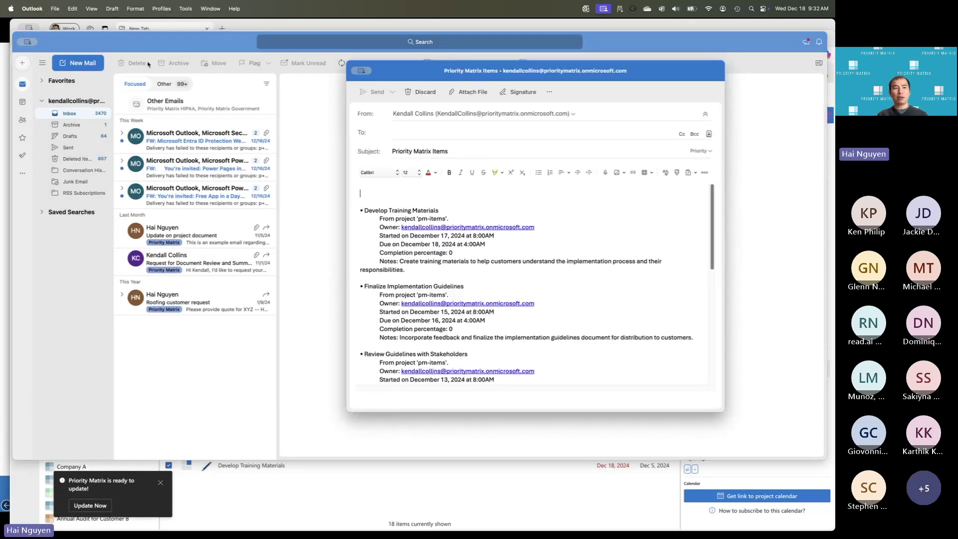
Move the Outlook inbox window out of the way and place the draft email beside the project's item names.
{"action": "left_click", "coordinate": [101, 41]}
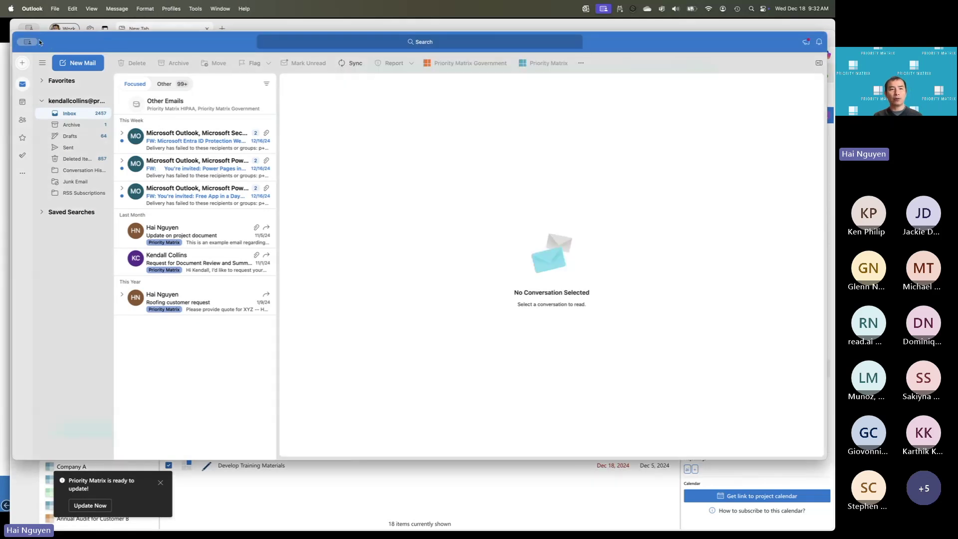
{"action": "left_click_drag", "start_coordinate": [123, 51], "coordinate": [144, 0]}
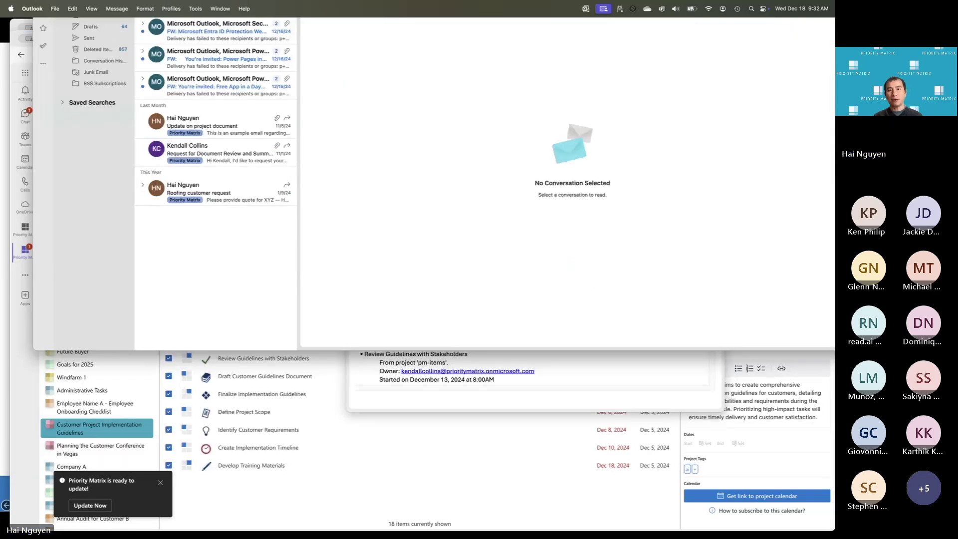
{"action": "left_click_drag", "start_coordinate": [474, 70], "coordinate": [527, 128]}
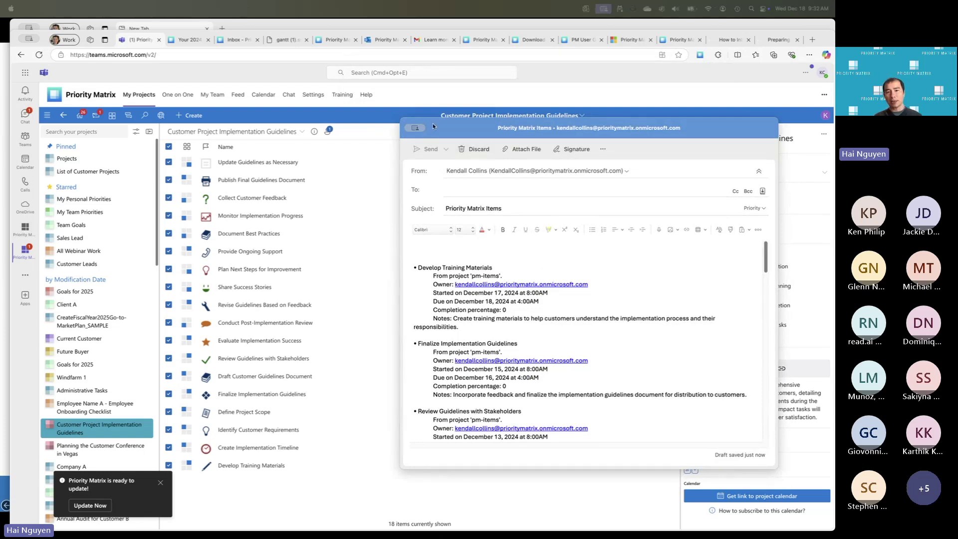
{"action": "left_click_drag", "start_coordinate": [442, 124], "coordinate": [469, 122]}
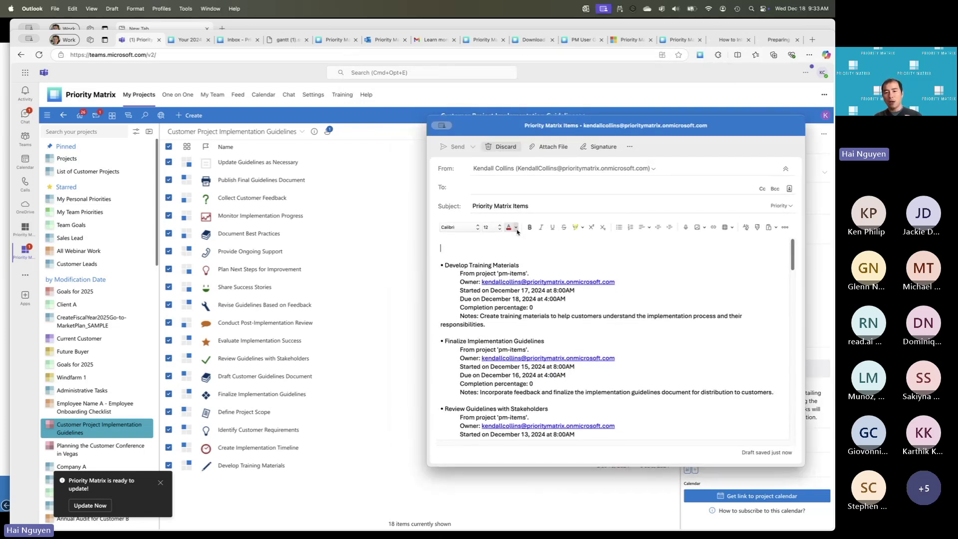
Look through the item details listed in the Priority Matrix Items draft and close its window.
{"action": "scroll", "coordinate": [547, 306], "scroll_direction": "down", "scroll_amount": 2}
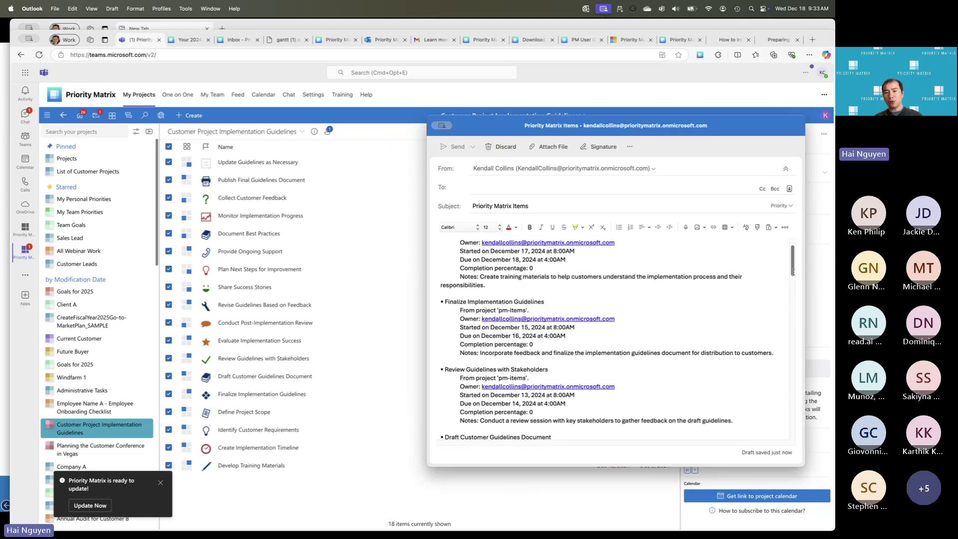
{"action": "left_click_drag", "start_coordinate": [793, 271], "coordinate": [792, 276]}
{"action": "scroll", "coordinate": [530, 315], "scroll_direction": "up", "scroll_amount": 3}
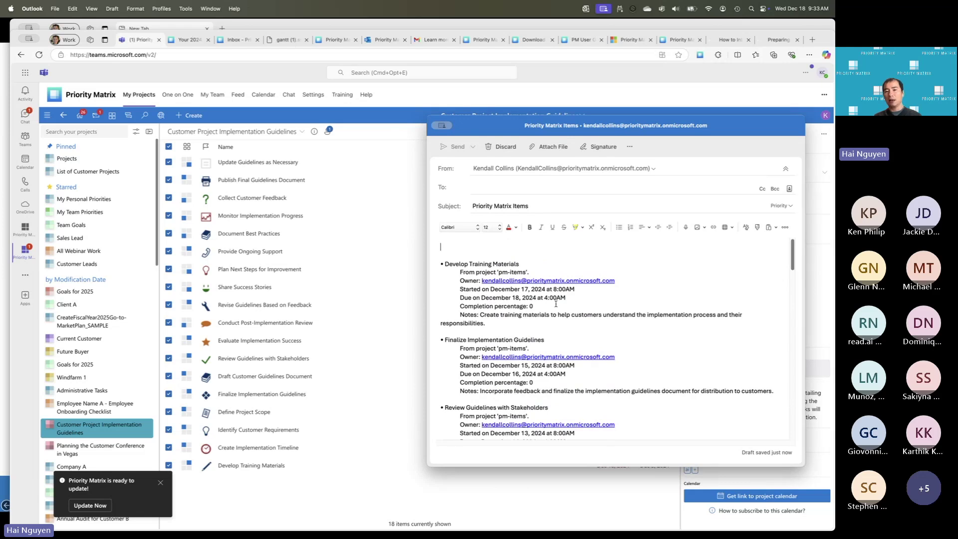
{"action": "left_click", "coordinate": [437, 126]}
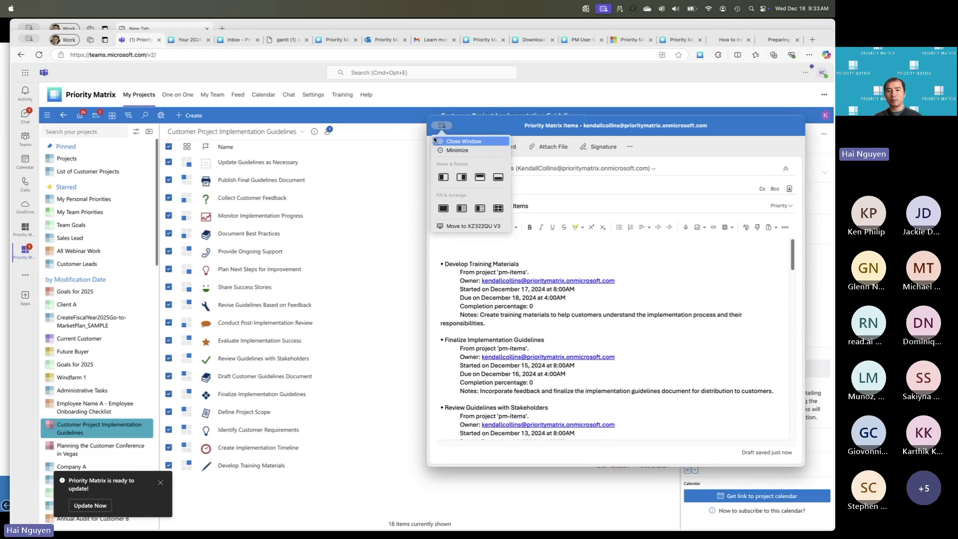
{"action": "left_click", "coordinate": [456, 142]}
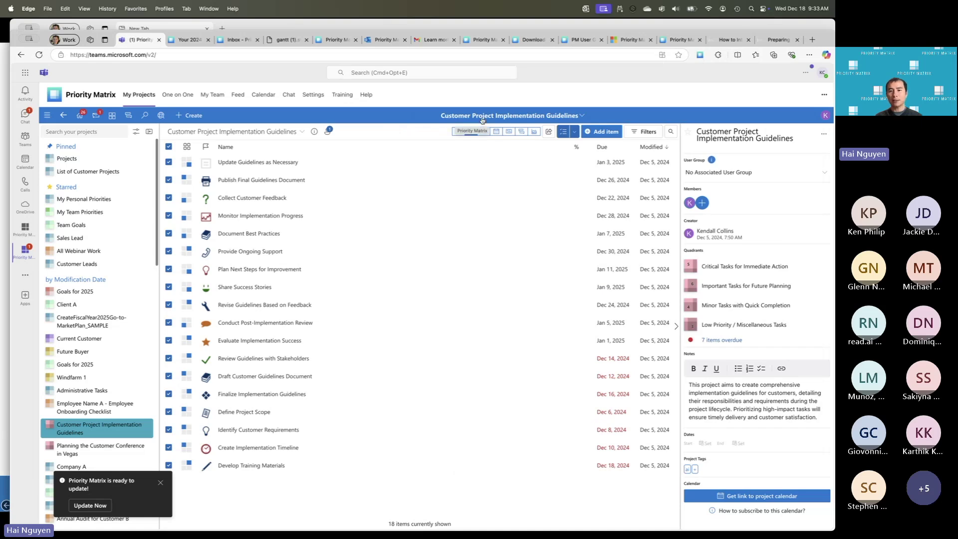
Filter the project's item list by state to show only Finished Items.
{"action": "left_click", "coordinate": [648, 131]}
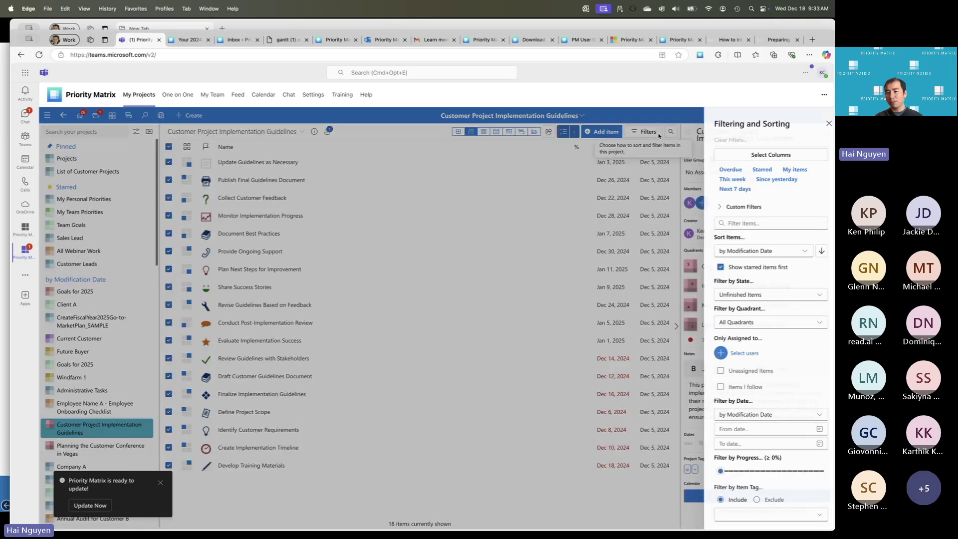
{"action": "left_click", "coordinate": [756, 294]}
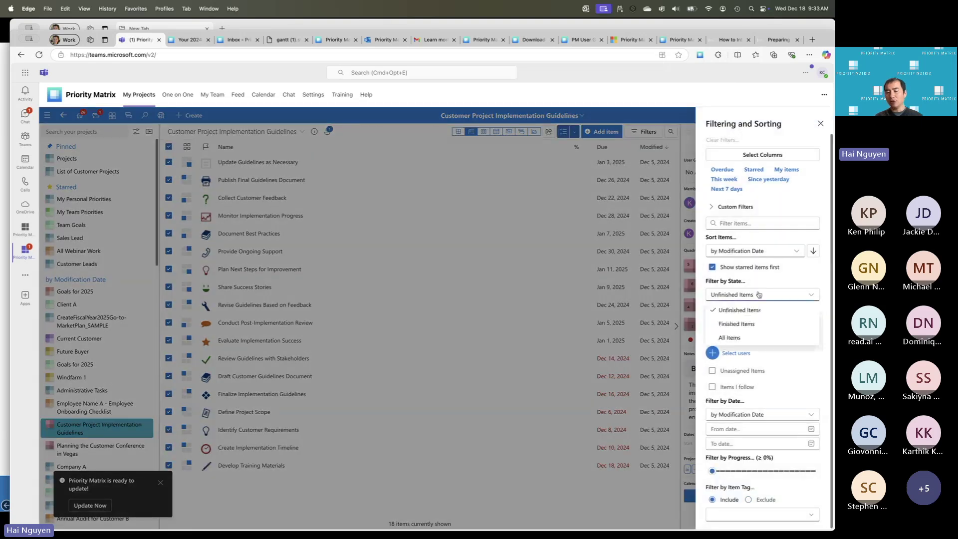
{"action": "left_click", "coordinate": [749, 325]}
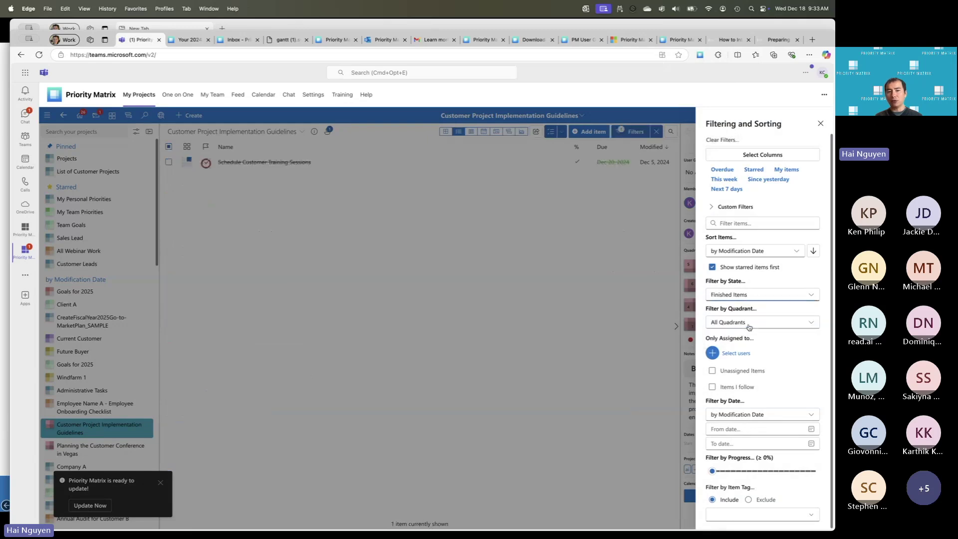
{"action": "left_click", "coordinate": [820, 123]}
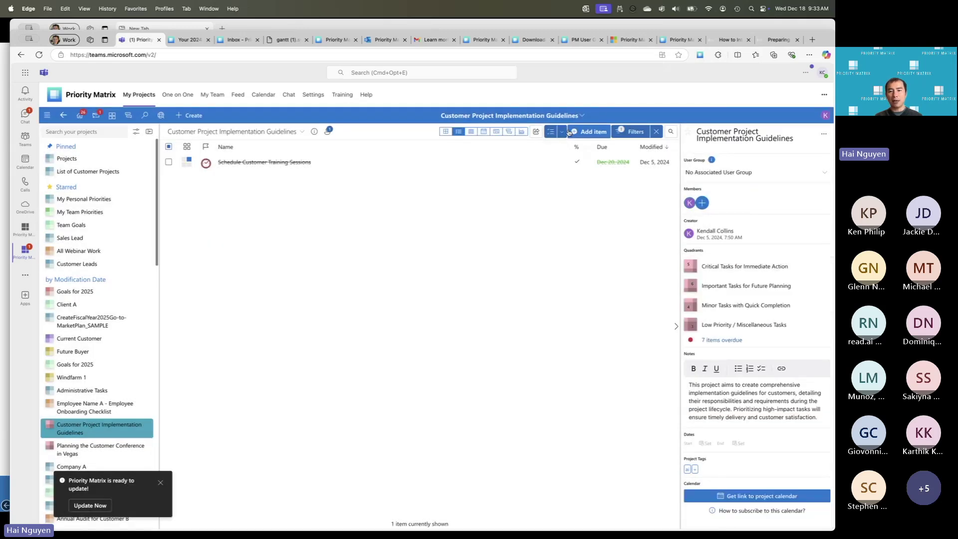
Replace the old selection with all finished items, create an email draft from them, and move the draft out of view.
{"action": "left_click", "coordinate": [562, 131]}
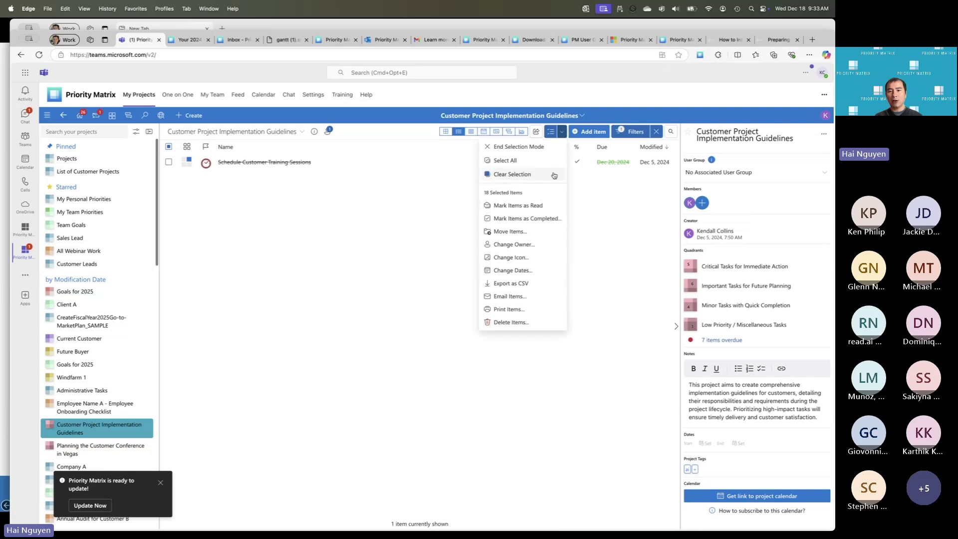
{"action": "left_click", "coordinate": [553, 176]}
{"action": "left_click", "coordinate": [562, 132]}
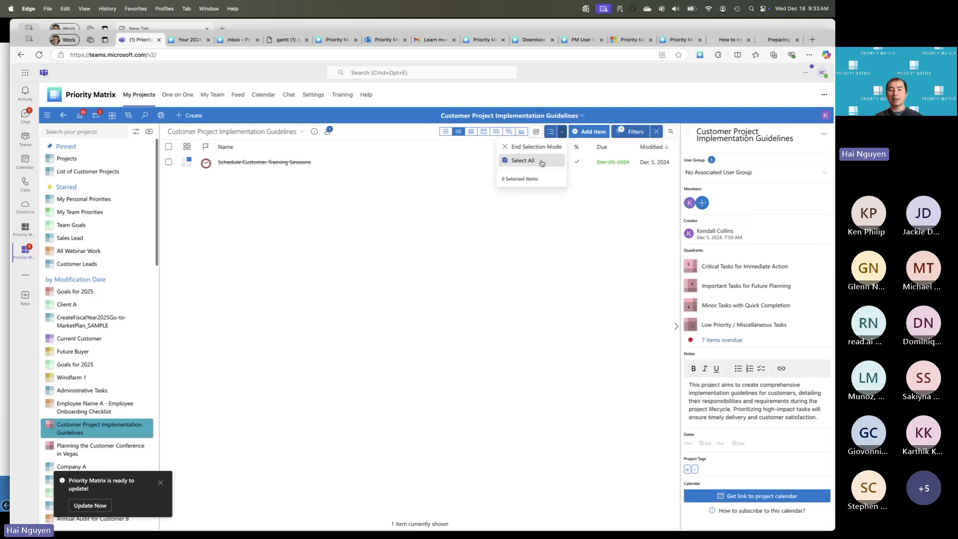
{"action": "left_click", "coordinate": [542, 161]}
{"action": "left_click", "coordinate": [561, 131]}
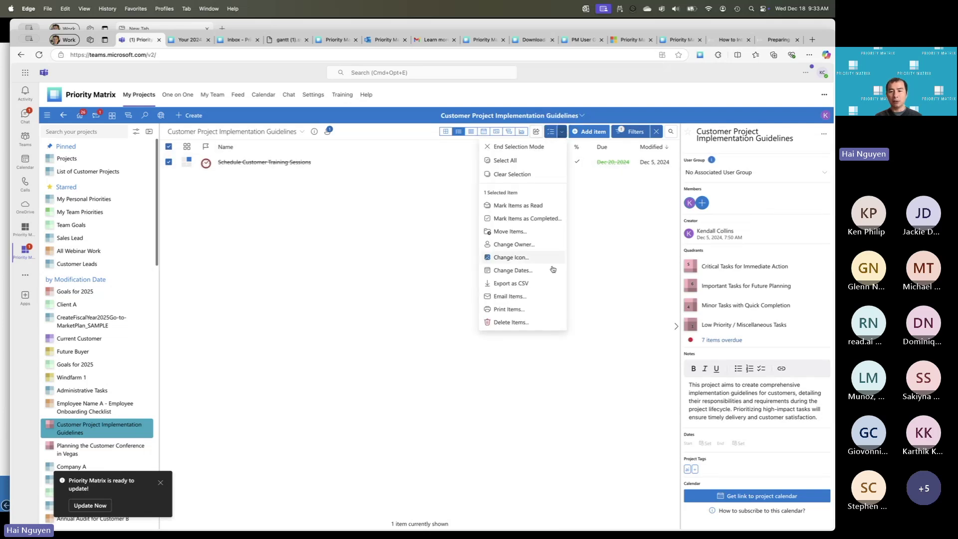
{"action": "left_click", "coordinate": [544, 299]}
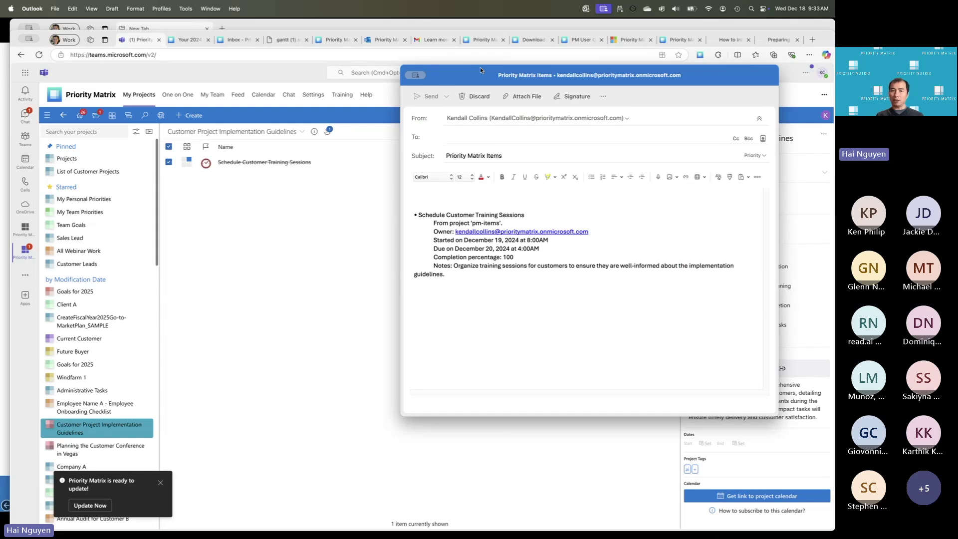
{"action": "left_click_drag", "start_coordinate": [475, 78], "coordinate": [489, 0]}
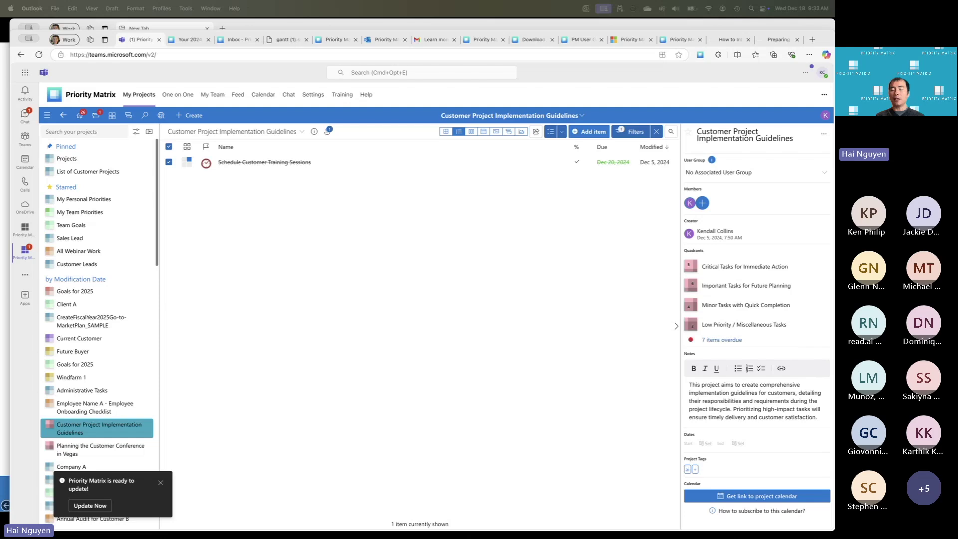
{"action": "left_click", "coordinate": [416, 138]}
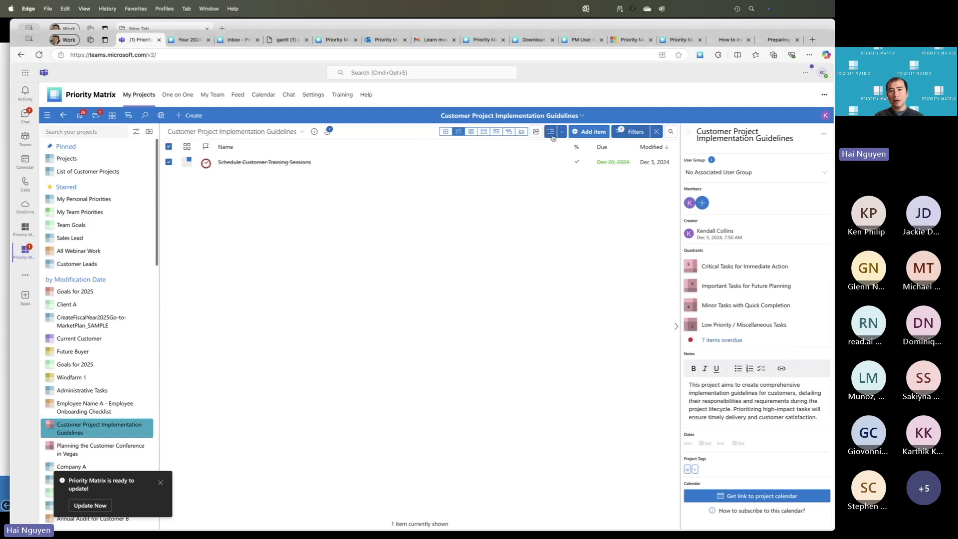
Show the project as a Kanban board and set the progress of Update Guidelines as Necessary to 35%.
{"action": "left_click", "coordinate": [471, 131]}
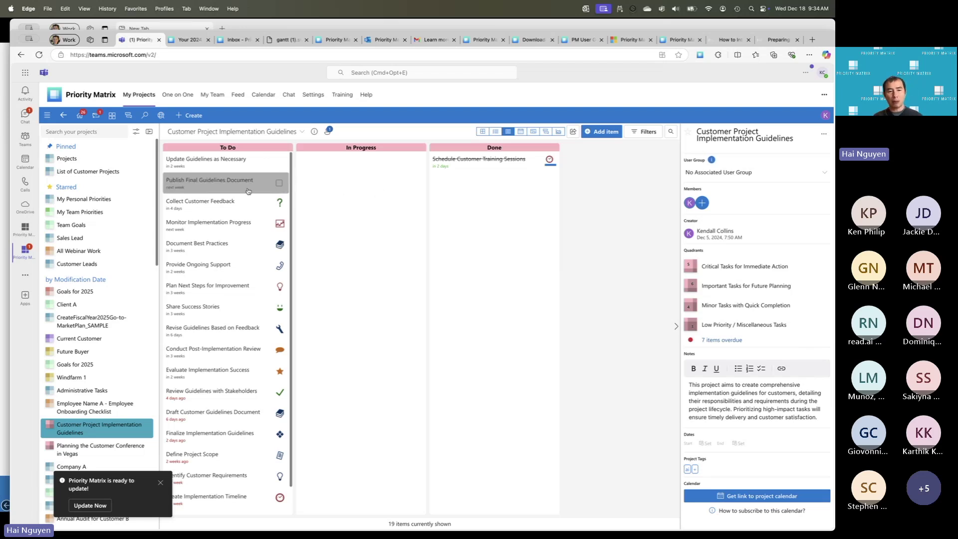
{"action": "left_click", "coordinate": [231, 167]}
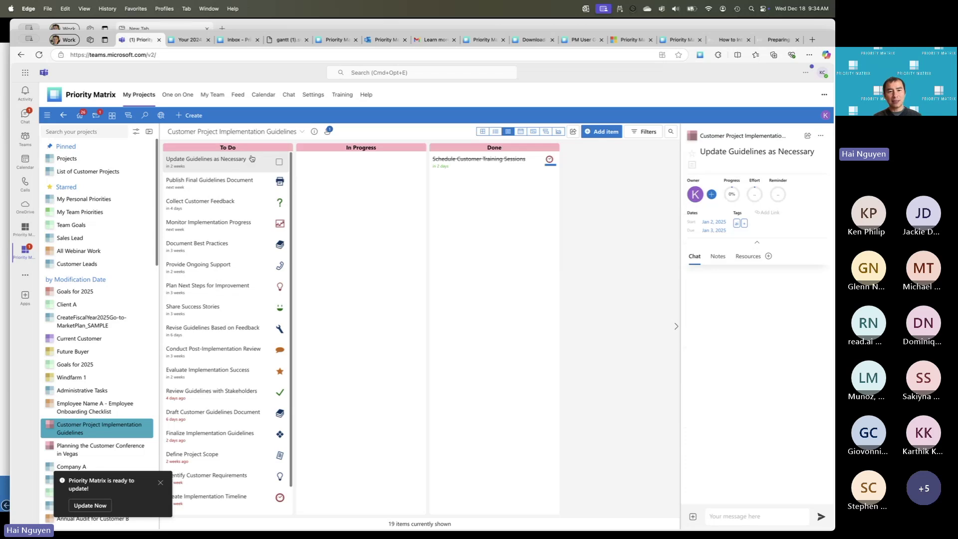
{"action": "left_click", "coordinate": [733, 199]}
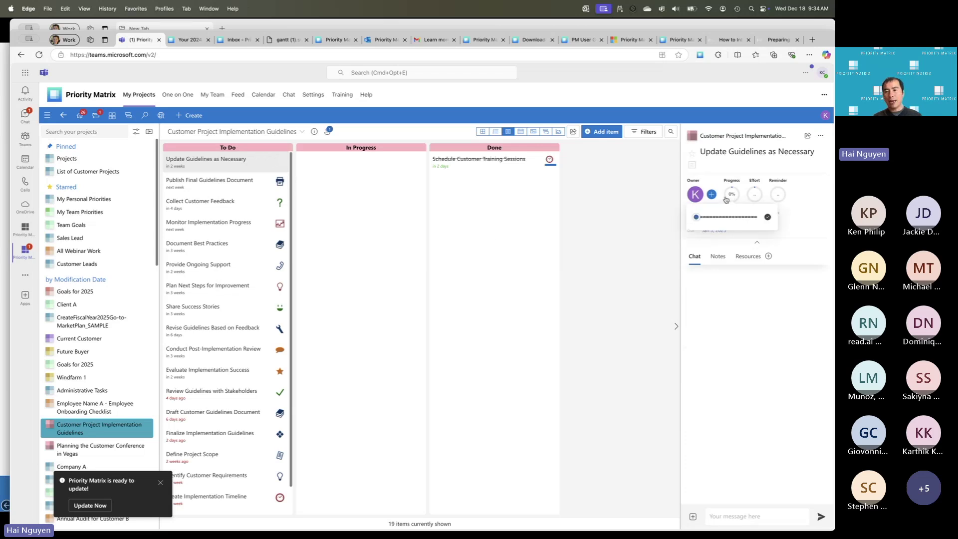
{"action": "left_click", "coordinate": [730, 198]}
{"action": "left_click", "coordinate": [716, 219]}
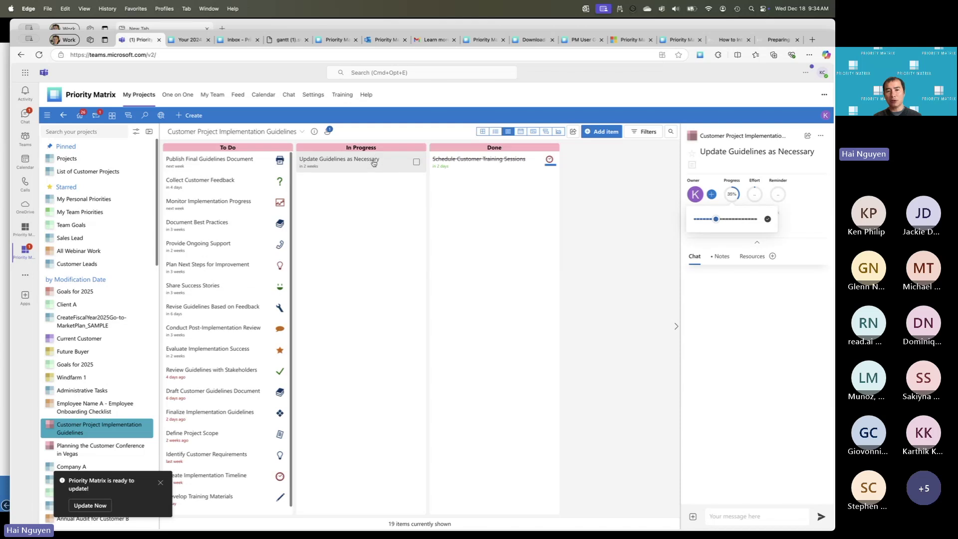
Set the progress of the Collect Customer Feedback item to 100%.
{"action": "left_click", "coordinate": [235, 184]}
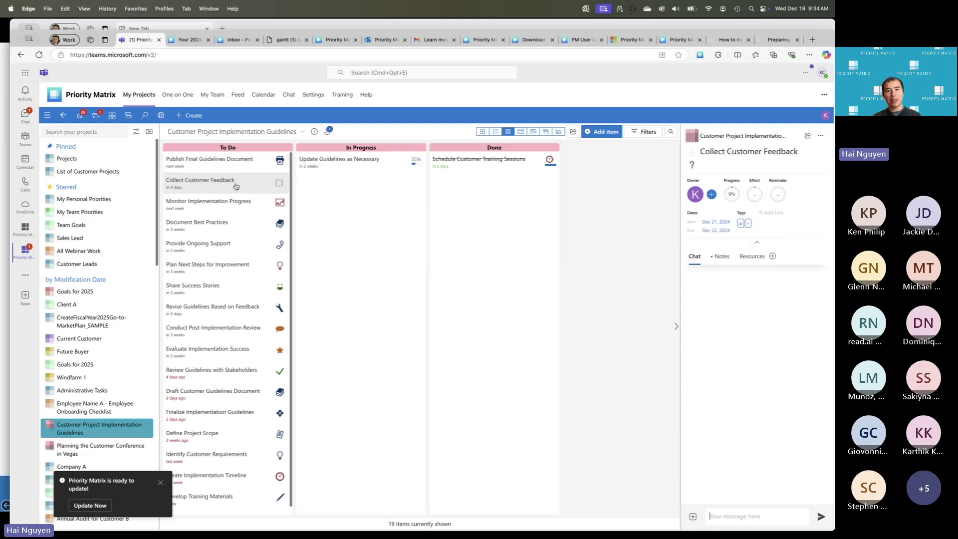
{"action": "left_click", "coordinate": [733, 205]}
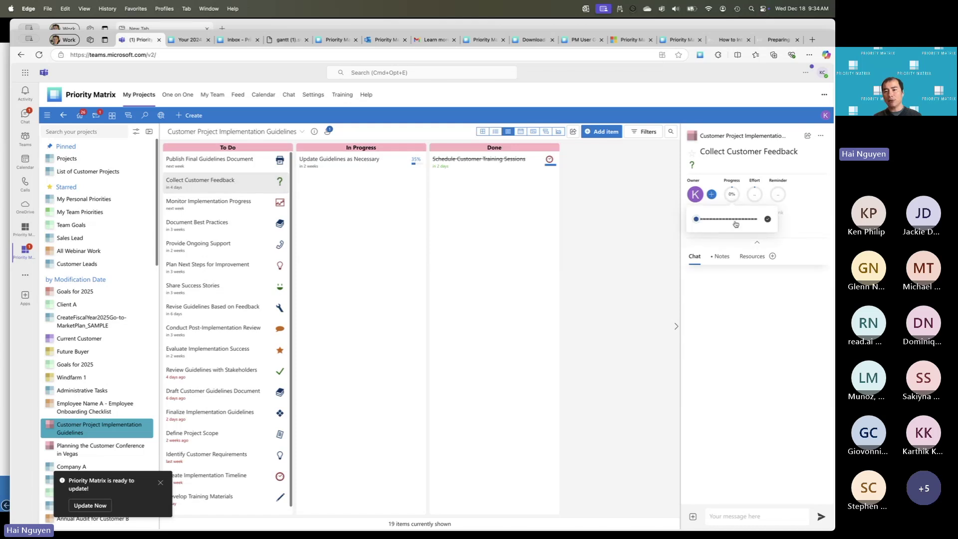
{"action": "left_click_drag", "start_coordinate": [734, 220], "coordinate": [763, 221]}
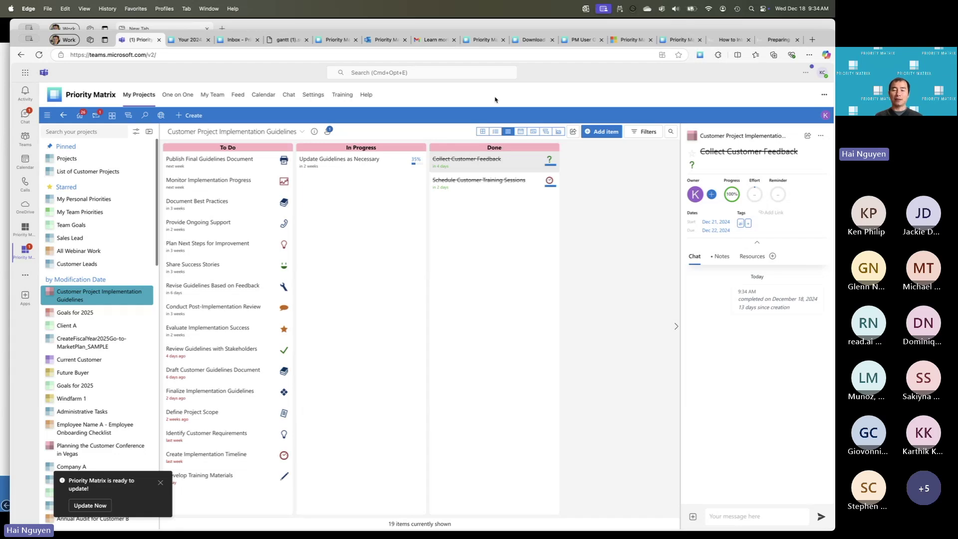
View the project's schedule in the calendar and in the Gantt timeline, scaling the timeline out to months and dismissing the reminder notification.
{"action": "left_click", "coordinate": [520, 132]}
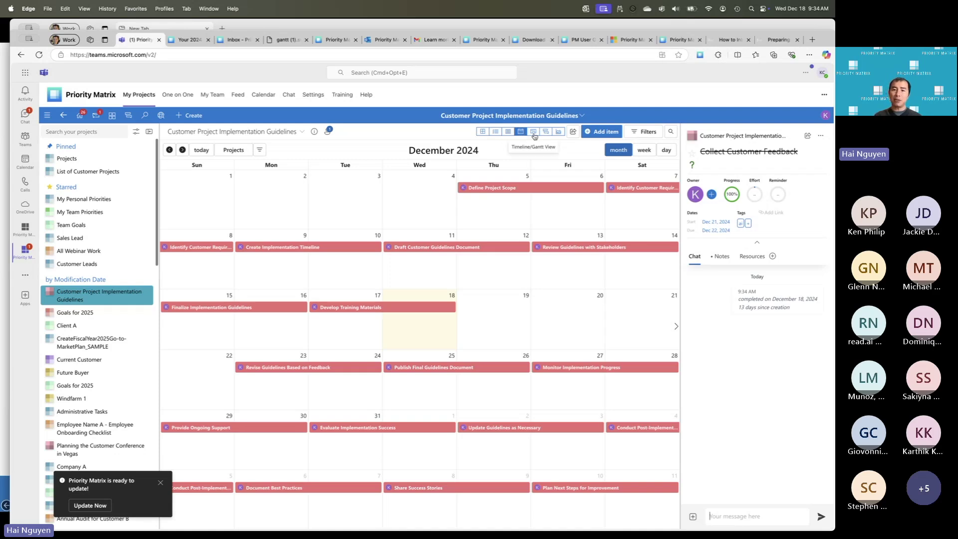
{"action": "left_click", "coordinate": [534, 133]}
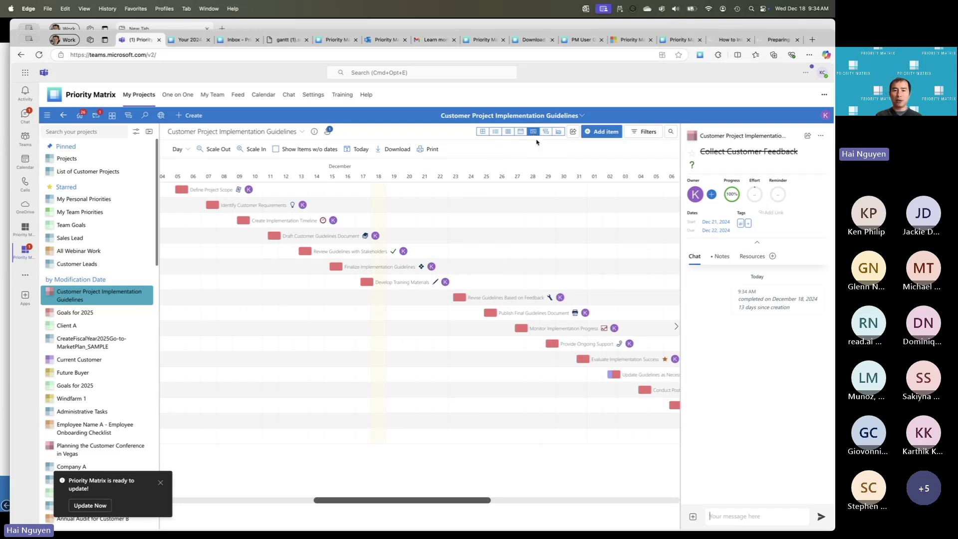
{"action": "left_click", "coordinate": [214, 151]}
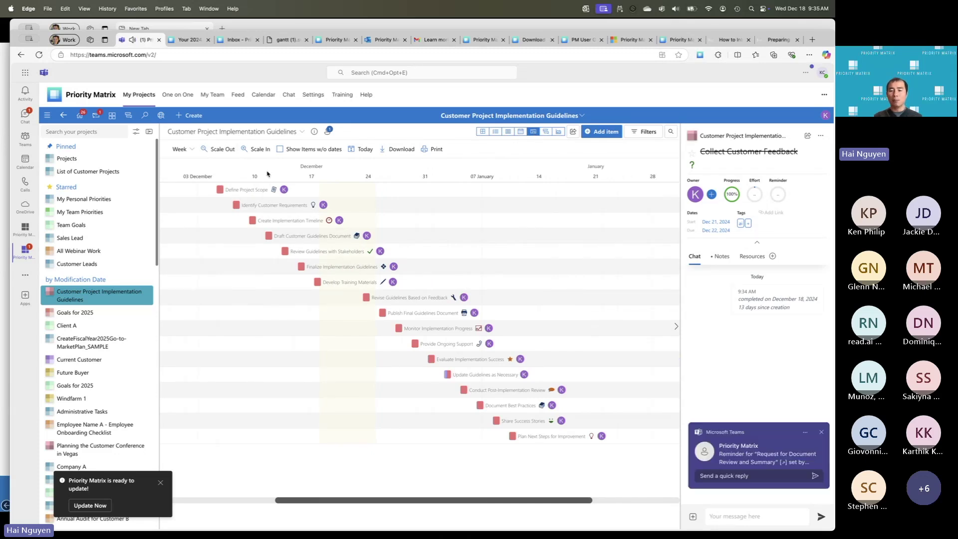
{"action": "left_click", "coordinate": [821, 431]}
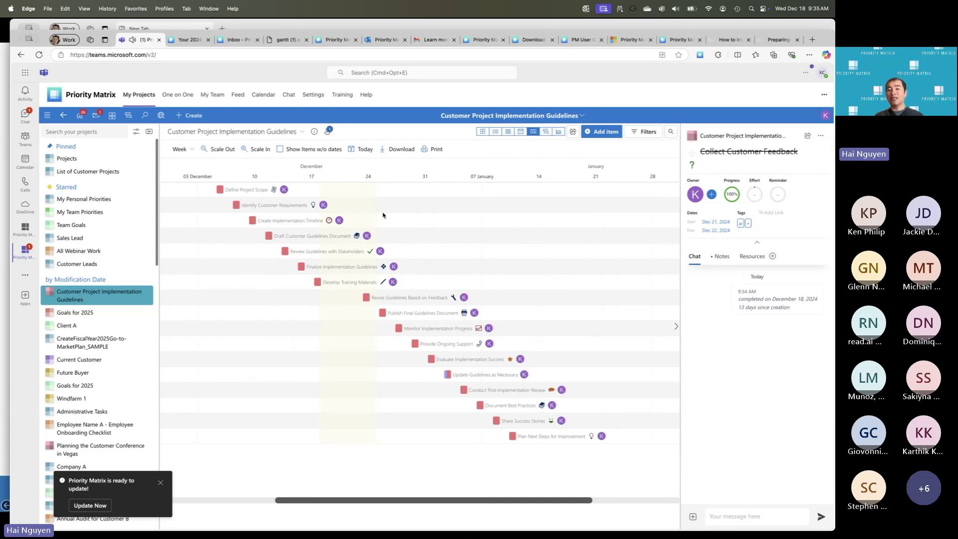
{"action": "left_click", "coordinate": [219, 150]}
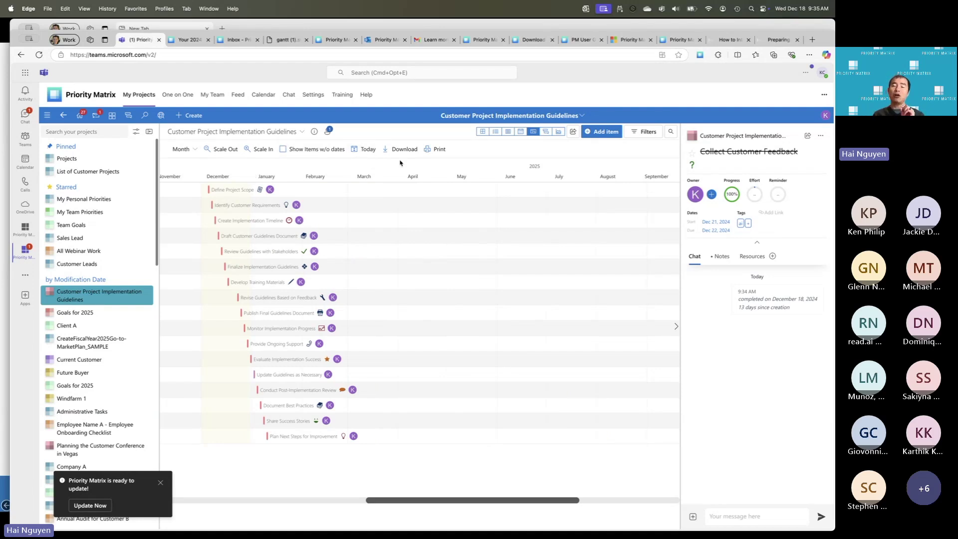
Show the project in the four-quadrant matrix view, select all its items, view the available bulk actions, and dismiss the update notification.
{"action": "left_click", "coordinate": [481, 132]}
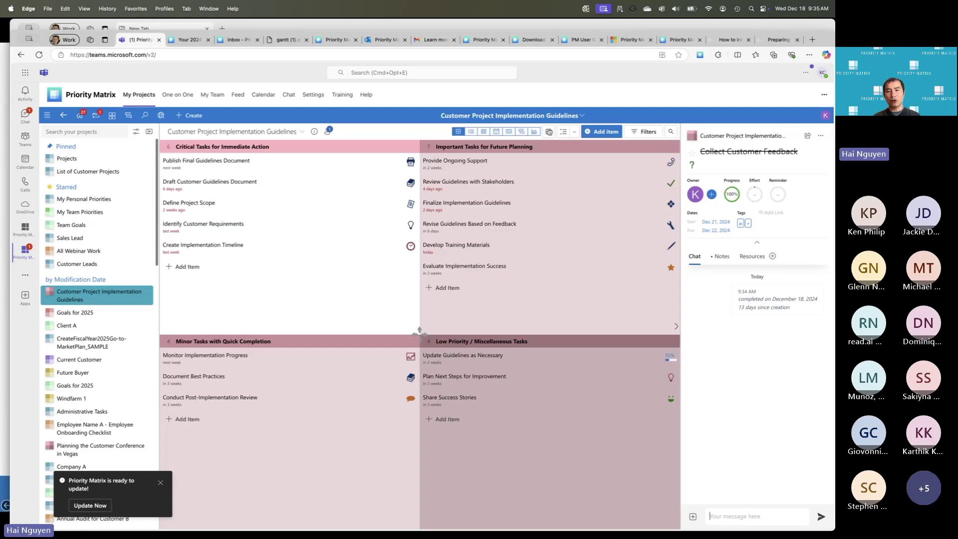
{"action": "left_click", "coordinate": [574, 131]}
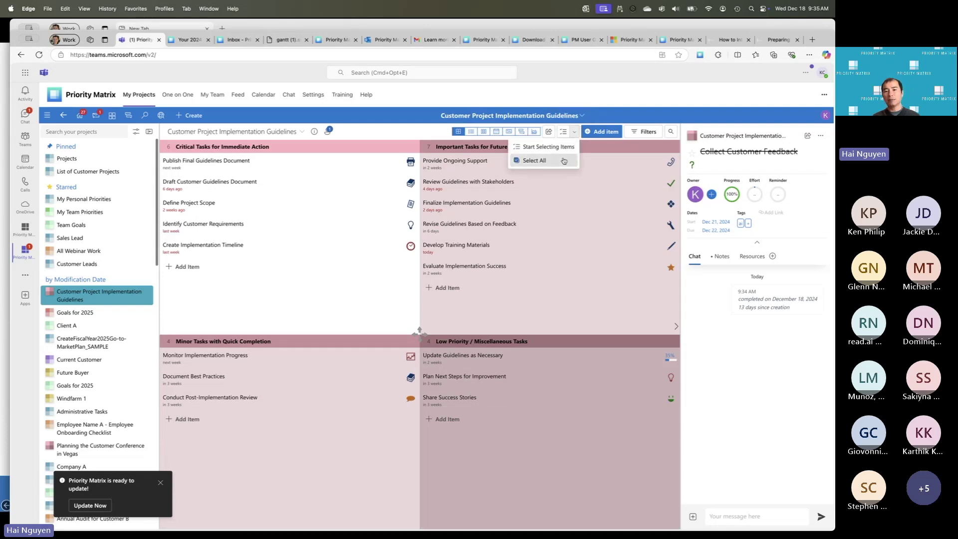
{"action": "left_click", "coordinate": [564, 160]}
{"action": "left_click", "coordinate": [575, 133]}
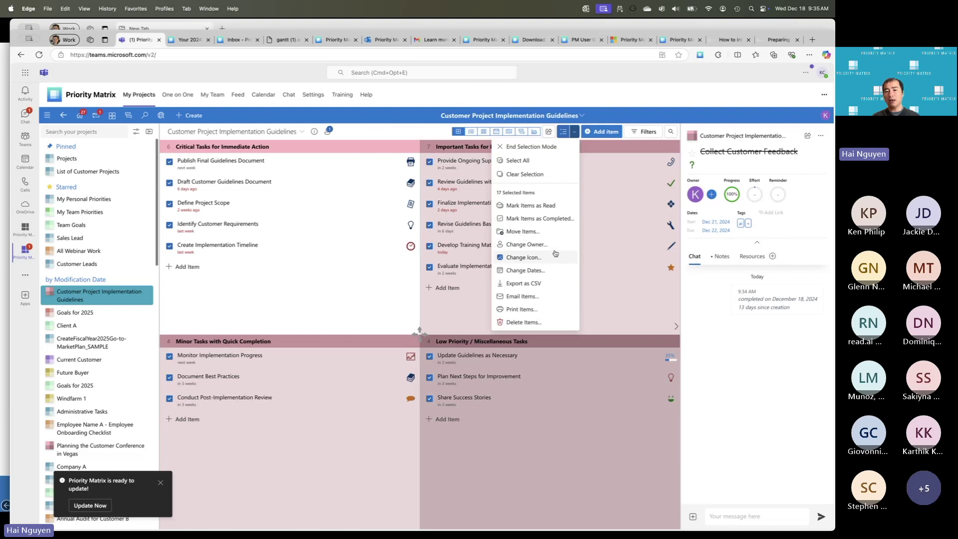
{"action": "left_click", "coordinate": [417, 132]}
{"action": "left_click", "coordinate": [160, 482]}
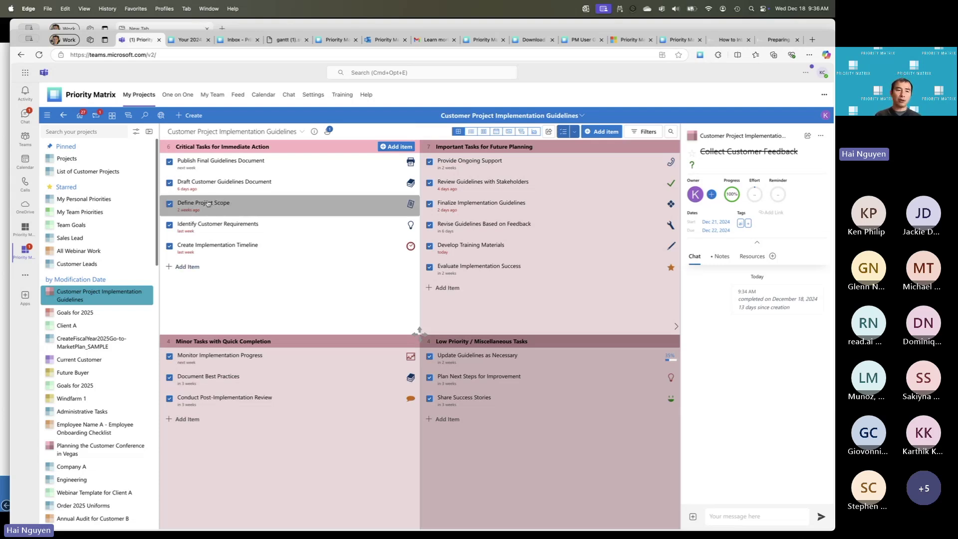
Open the account-wide calendar covering multiple projects and view which projects are included in it.
{"action": "left_click", "coordinate": [47, 116]}
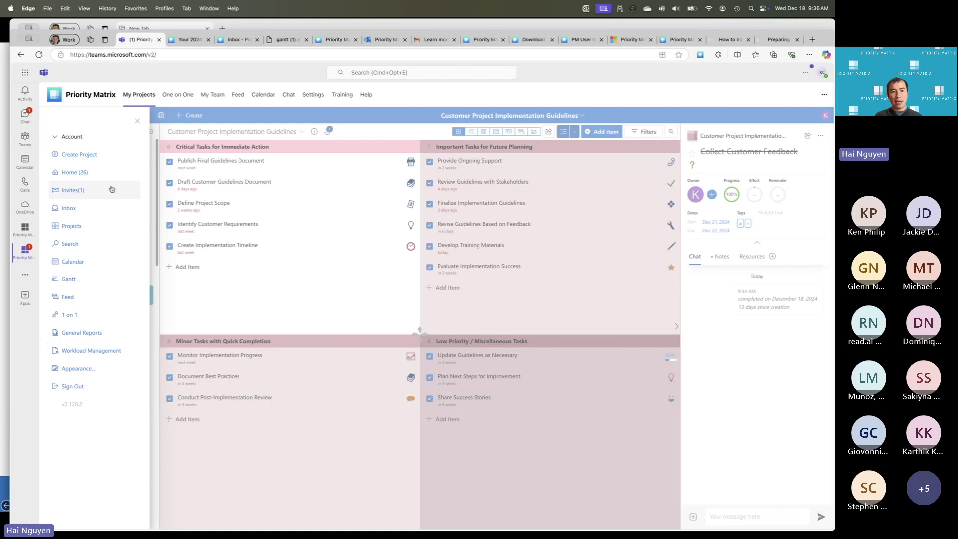
{"action": "left_click", "coordinate": [103, 263]}
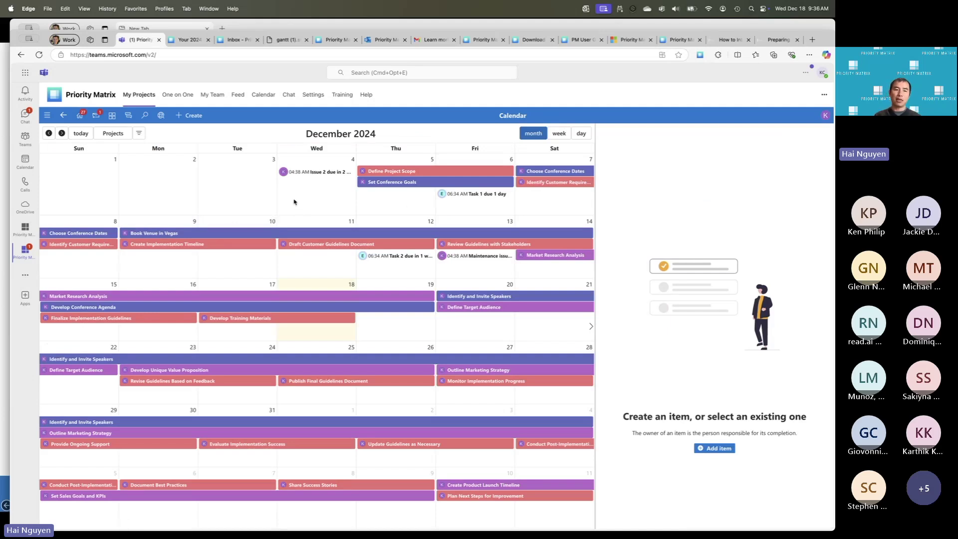
{"action": "left_click", "coordinate": [114, 134]}
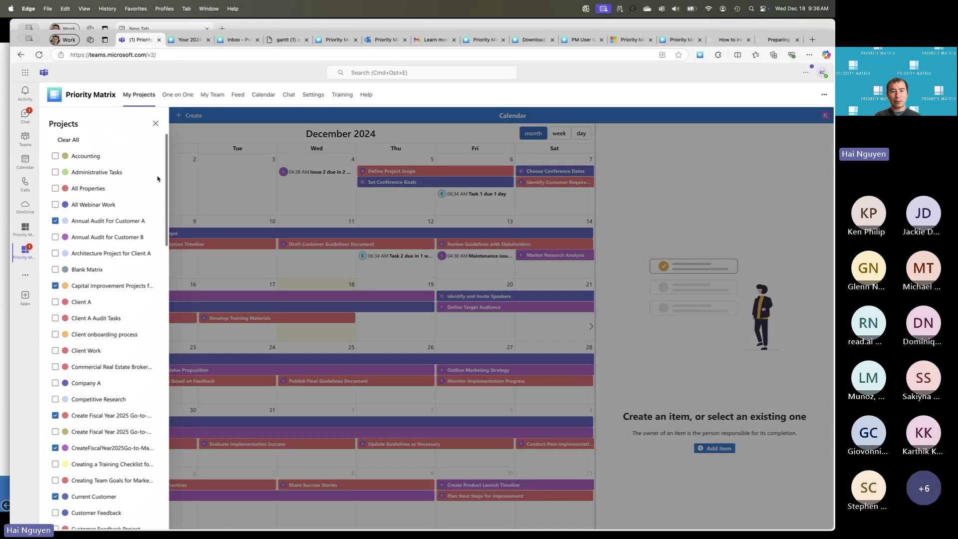
{"action": "left_click", "coordinate": [155, 124]}
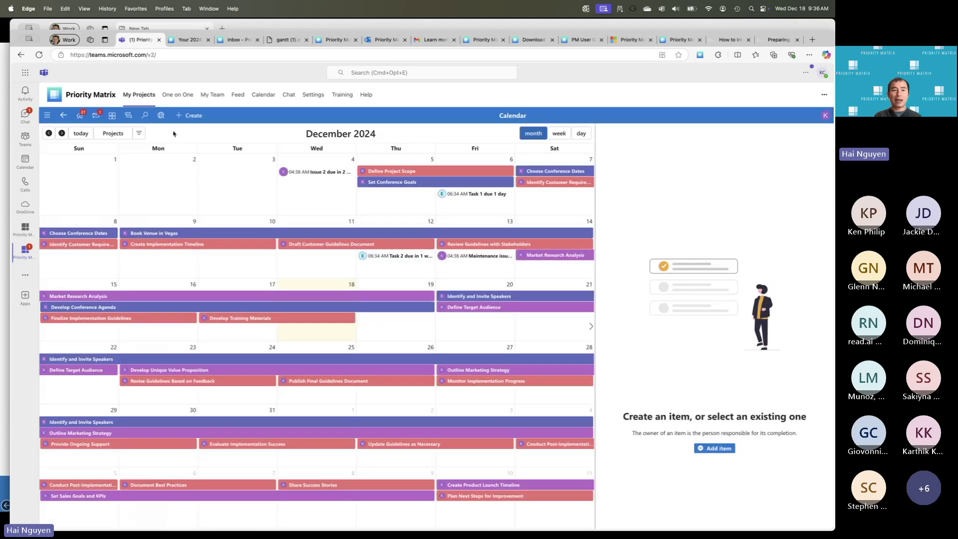
Filter the account-wide calendar by assigned user, trying one team member and switching to the first person listed under My Team.
{"action": "left_click", "coordinate": [138, 135]}
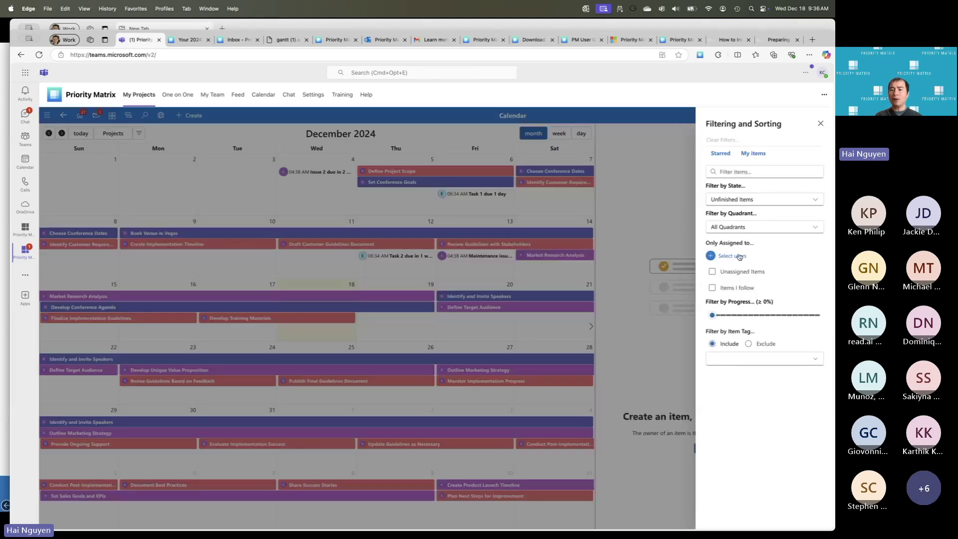
{"action": "left_click", "coordinate": [740, 257]}
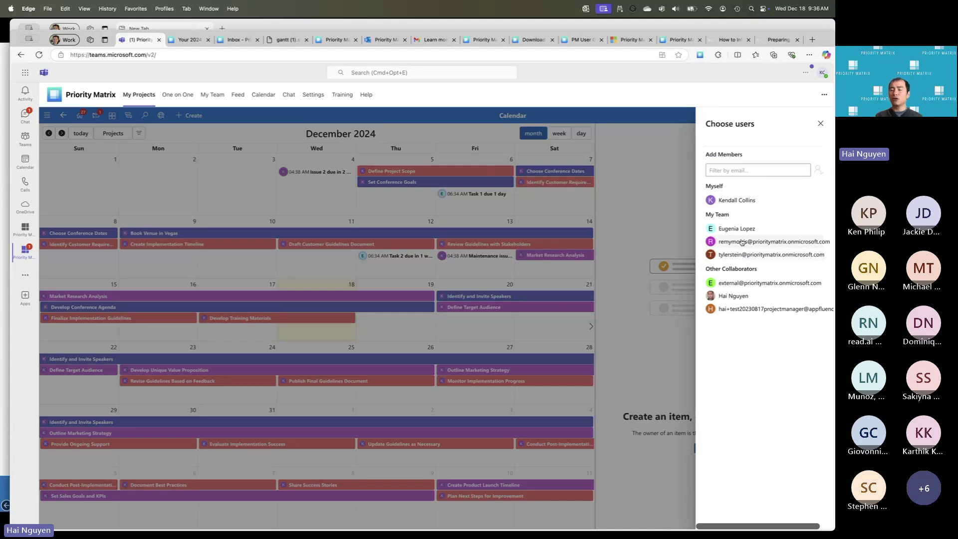
{"action": "left_click", "coordinate": [741, 241]}
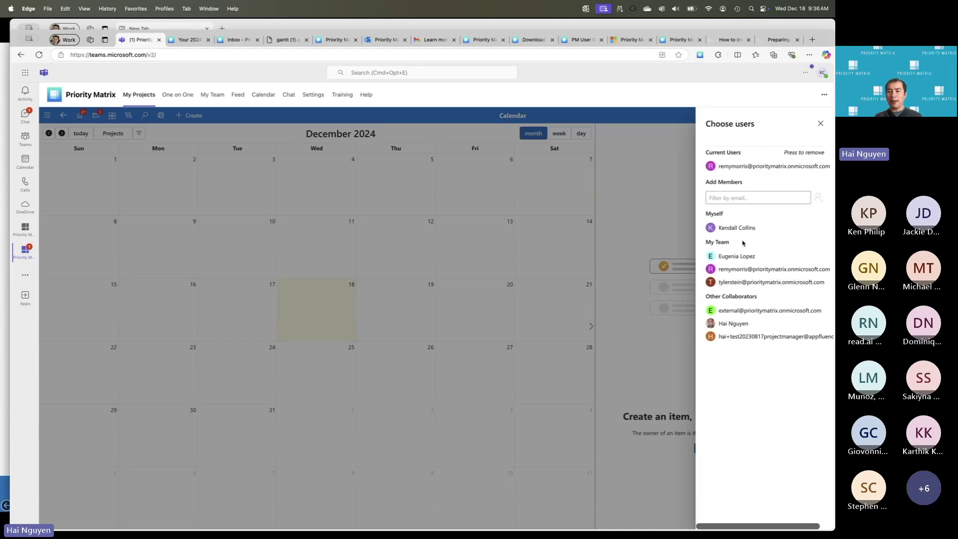
{"action": "left_click", "coordinate": [738, 256]}
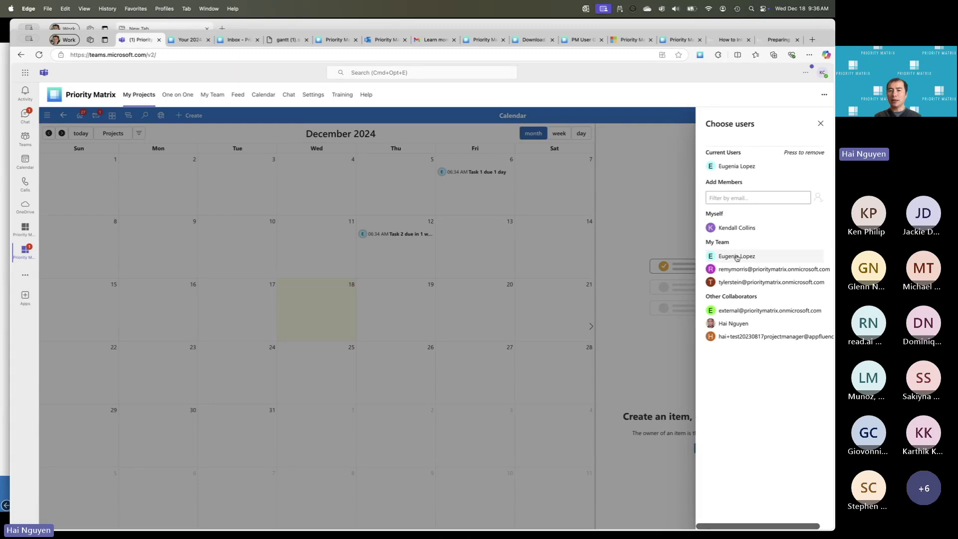
{"action": "left_click", "coordinate": [820, 123]}
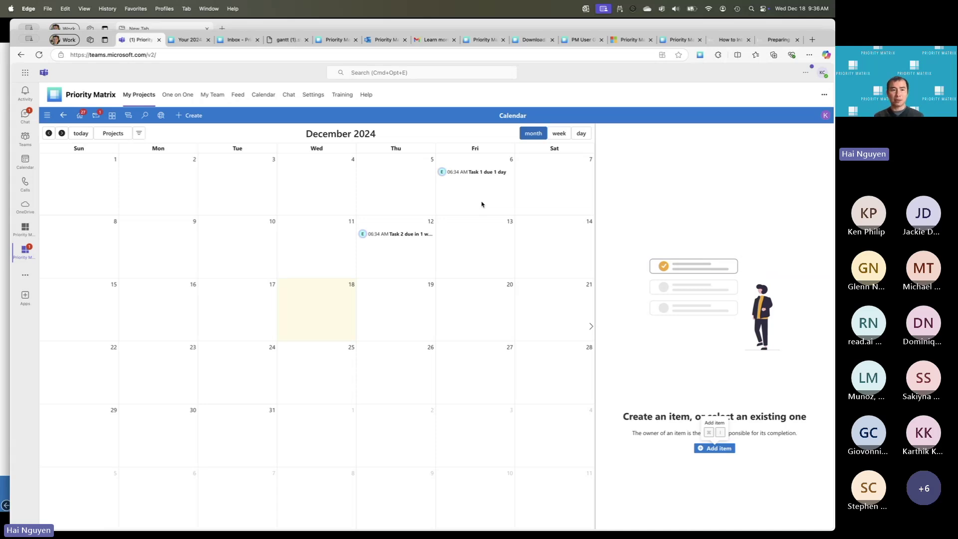
Open the account-wide Gantt chart and scale its timeline out from days to months.
{"action": "left_click", "coordinate": [47, 116]}
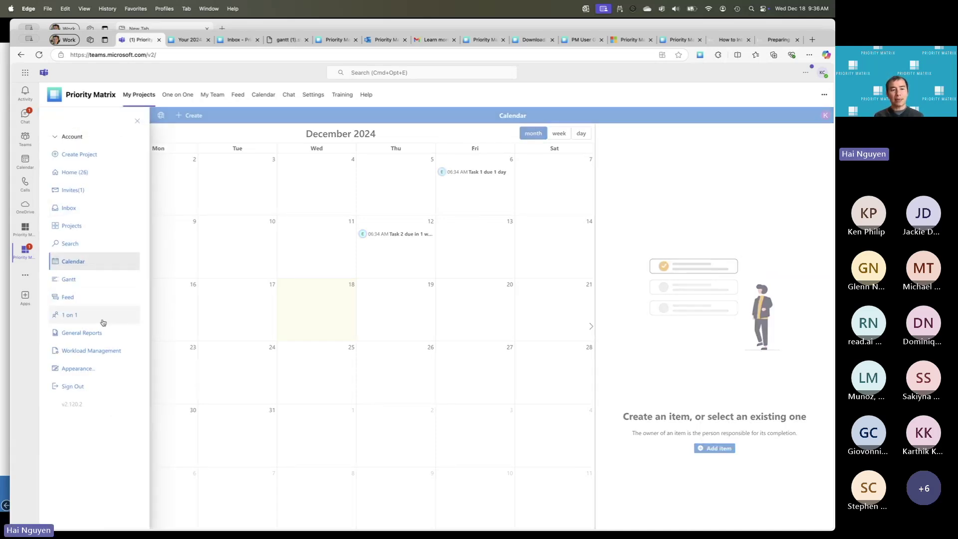
{"action": "left_click", "coordinate": [95, 278]}
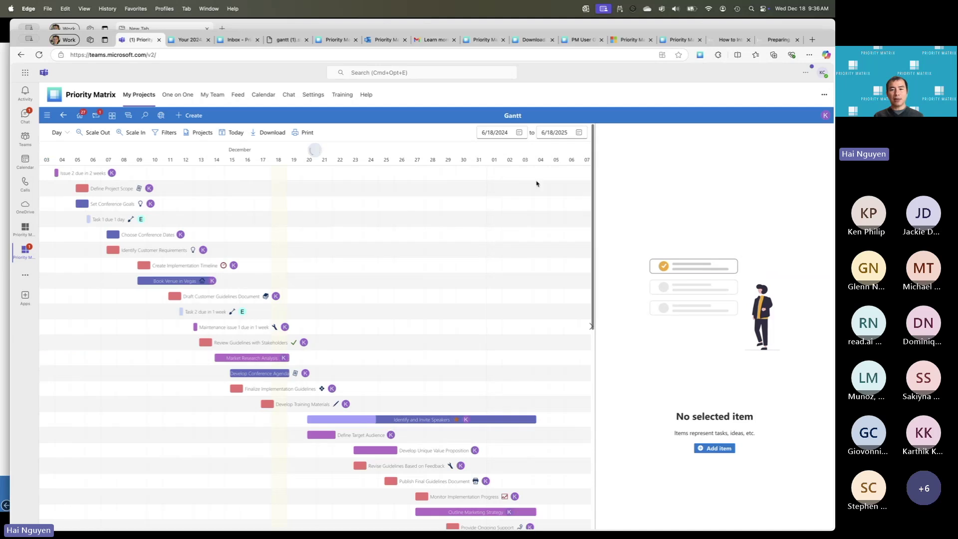
{"action": "scroll", "coordinate": [594, 197], "scroll_direction": "down", "scroll_amount": 2}
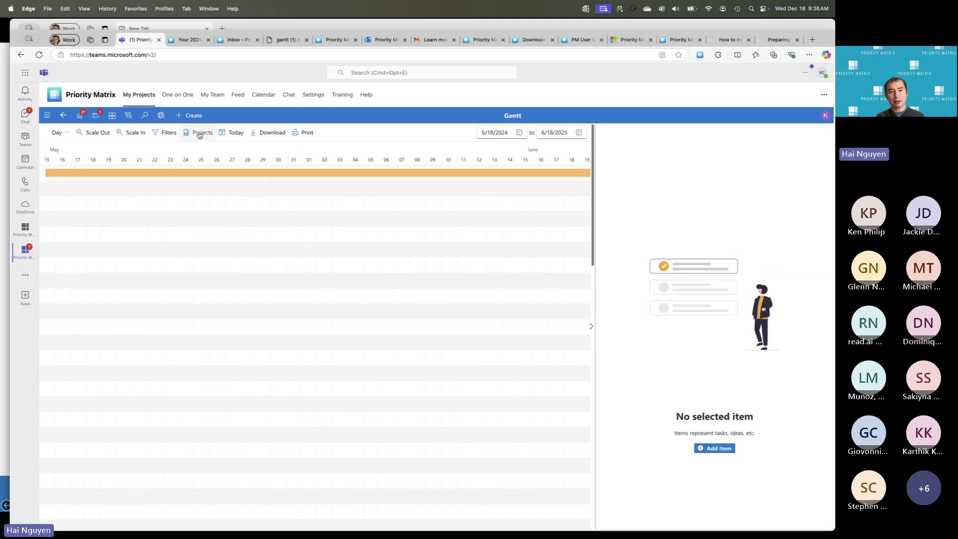
{"action": "left_click", "coordinate": [92, 134]}
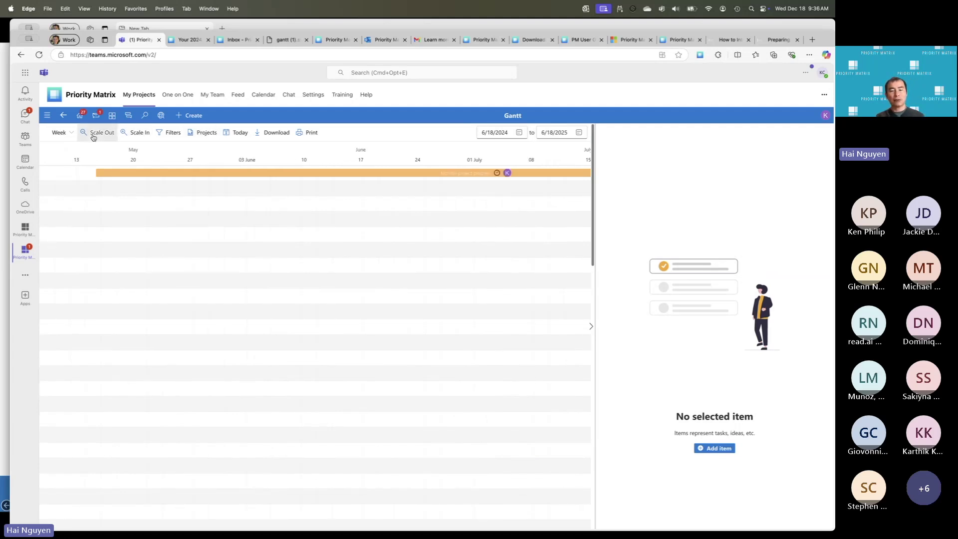
{"action": "left_click", "coordinate": [92, 133]}
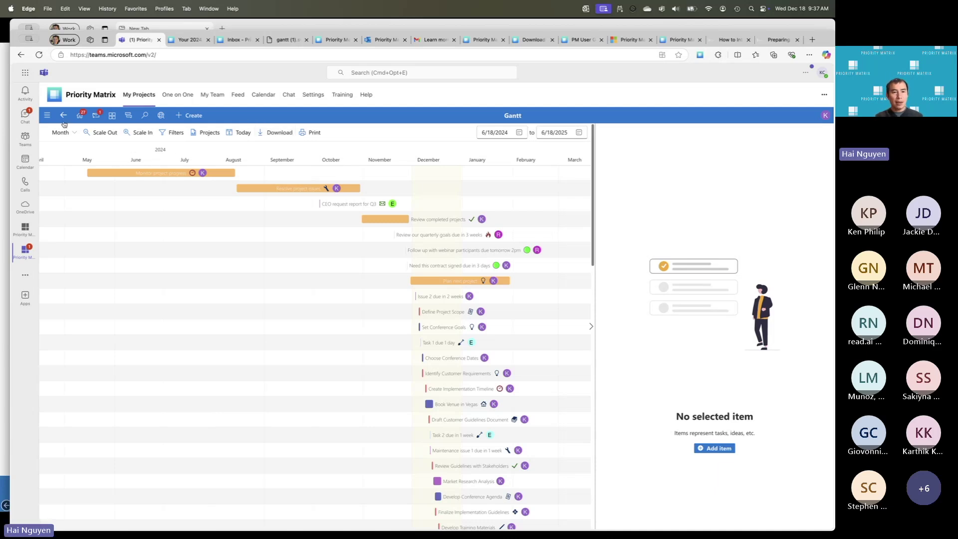
Open the One on One view to see the tasks shared with the chosen teammate.
{"action": "left_click", "coordinate": [47, 115]}
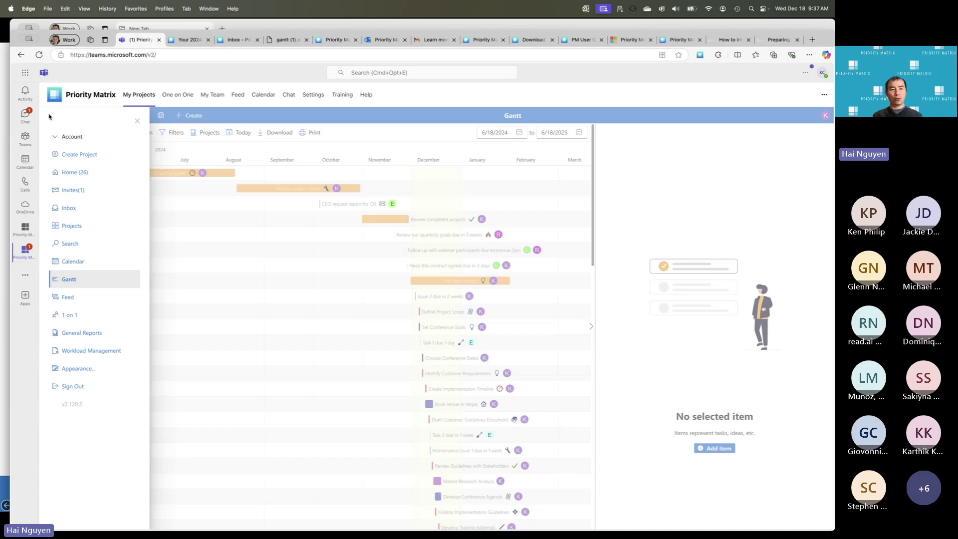
{"action": "left_click", "coordinate": [90, 315]}
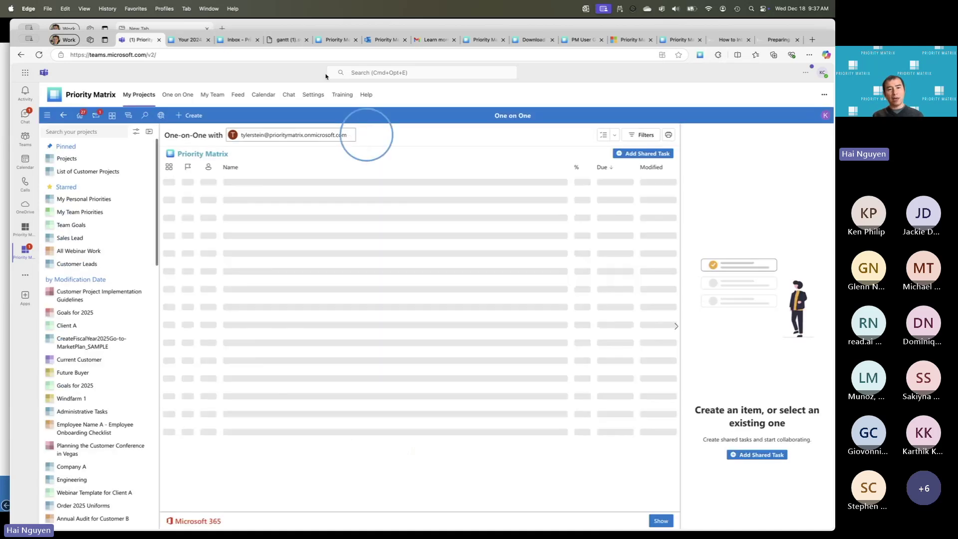
{"action": "left_click", "coordinate": [365, 135]}
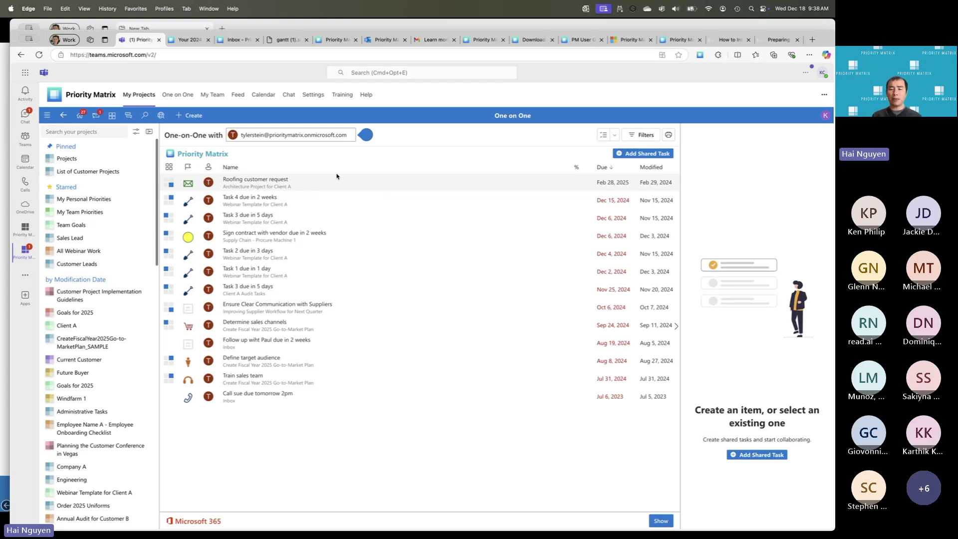
Group the one-on-one list by project alphabetically, and view the new shared task form without adding a task.
{"action": "left_click", "coordinate": [644, 136]}
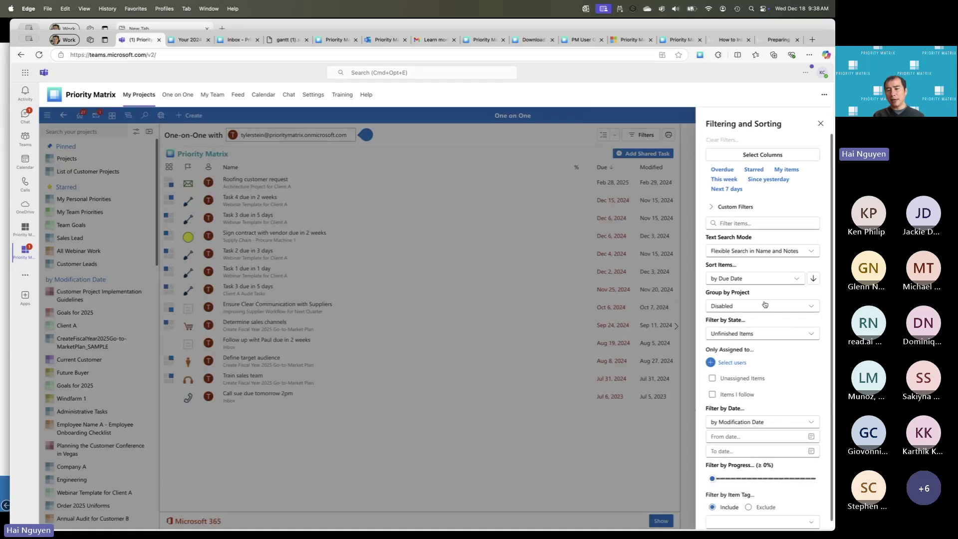
{"action": "left_click", "coordinate": [765, 304]}
{"action": "left_click", "coordinate": [749, 335]}
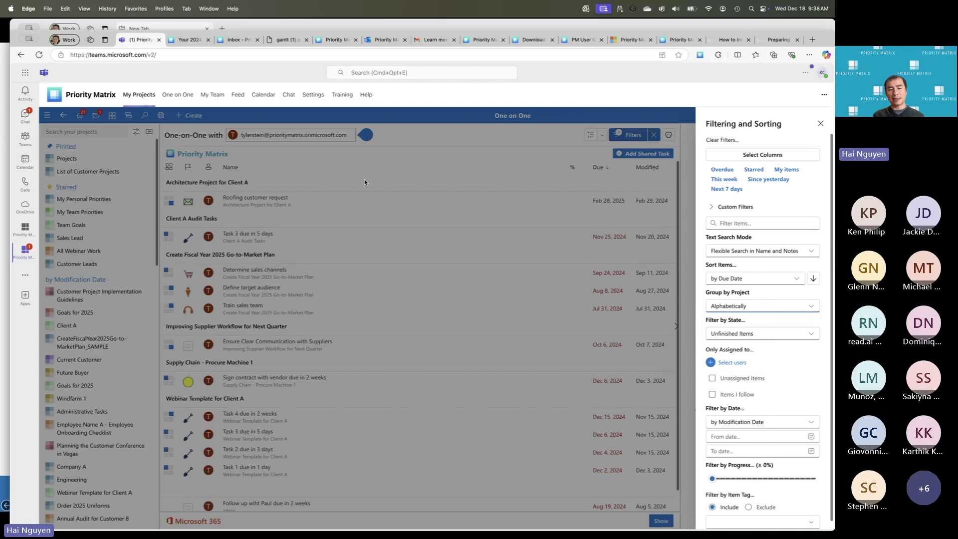
{"action": "left_click", "coordinate": [821, 124]}
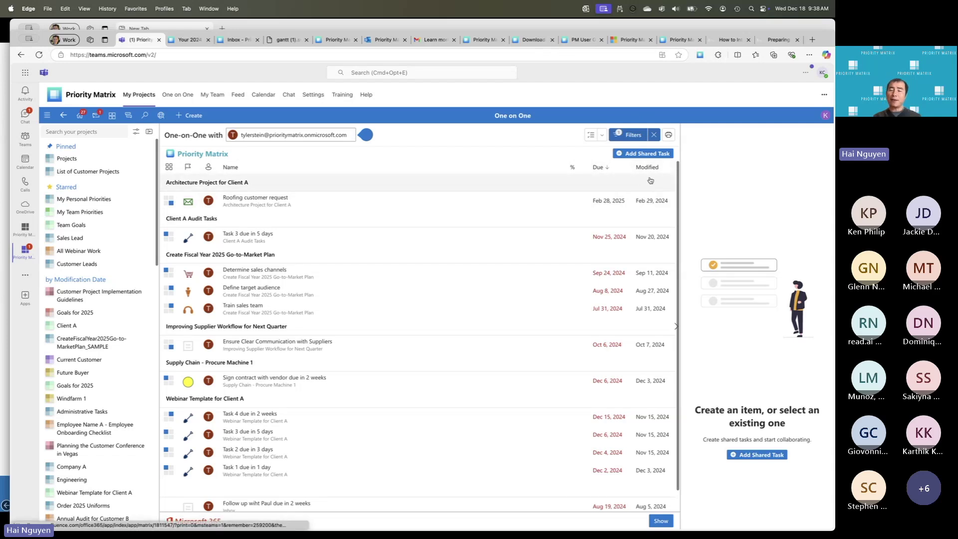
{"action": "left_click", "coordinate": [643, 153]}
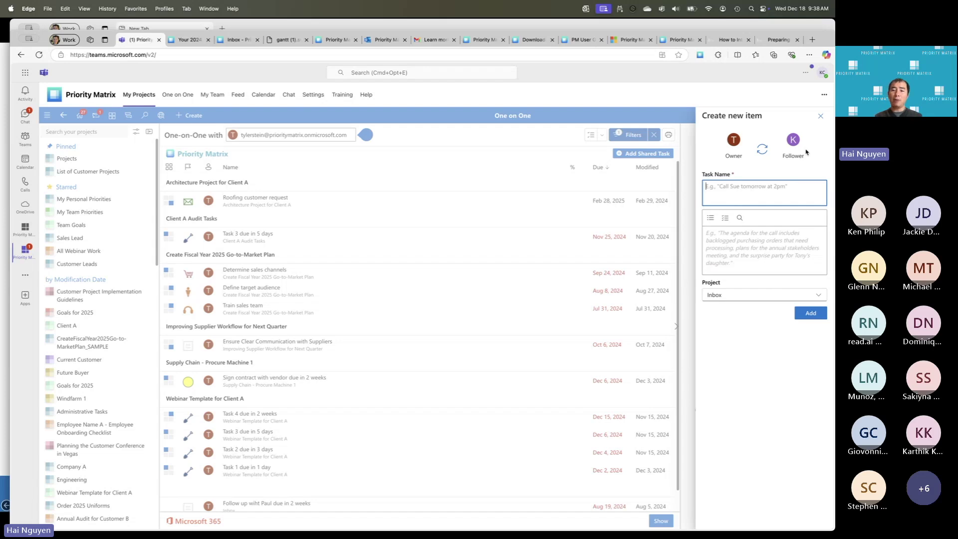
{"action": "left_click", "coordinate": [820, 116]}
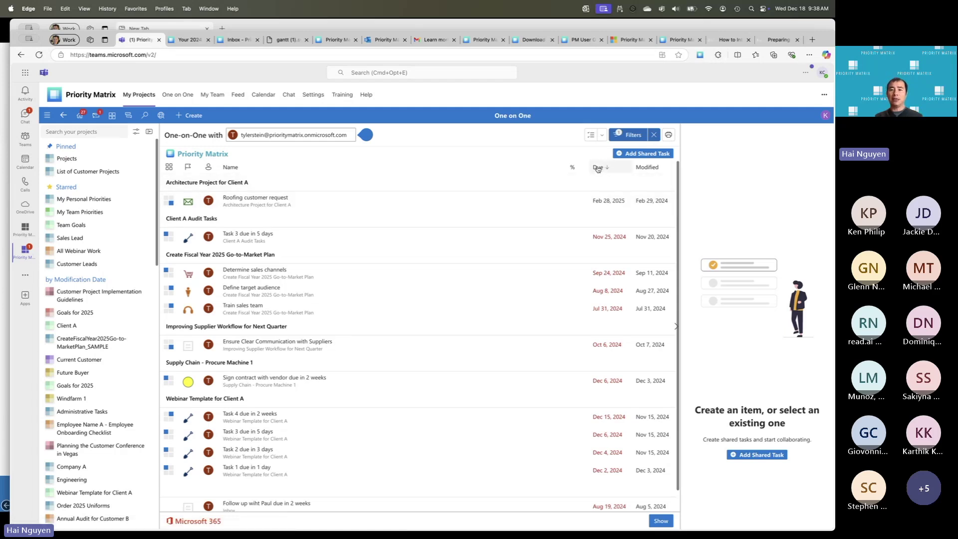
Reassign Roofing customer request, the Client A Audit Tasks item and the three Create Fiscal Year 2025 Go-to-Market Plan items to another team member.
{"action": "left_click", "coordinate": [602, 135]}
{"action": "left_click", "coordinate": [588, 154]}
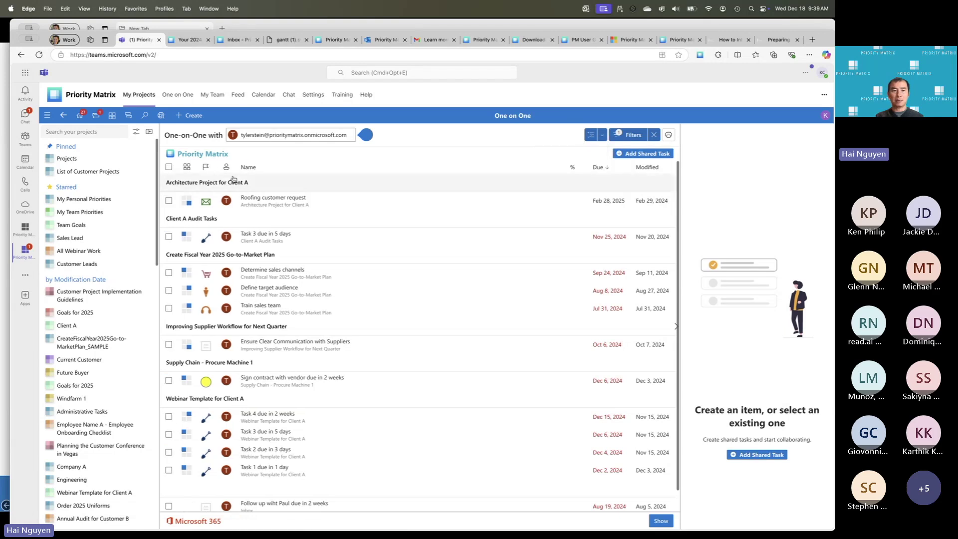
{"action": "left_click", "coordinate": [169, 200]}
{"action": "left_click", "coordinate": [171, 238]}
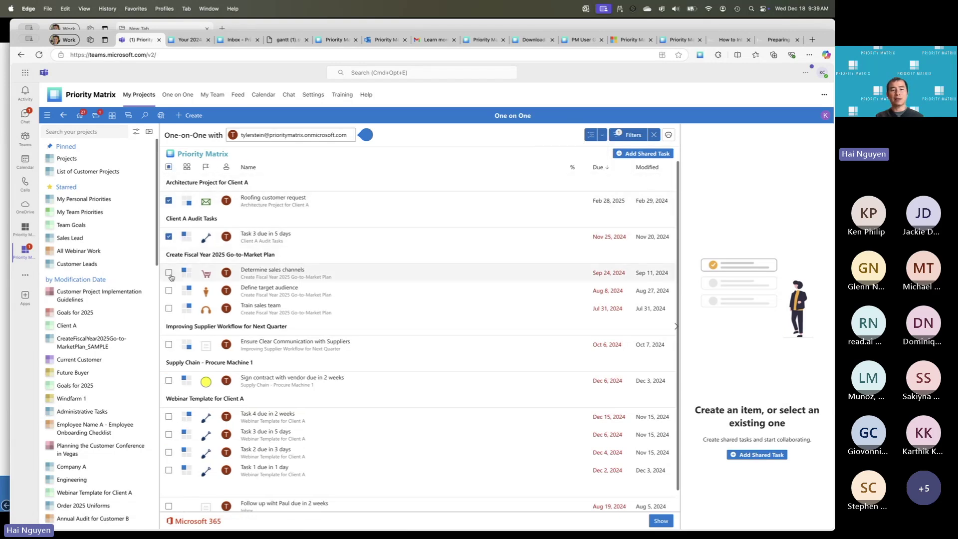
{"action": "left_click", "coordinate": [210, 273]}
{"action": "left_click", "coordinate": [239, 290]}
{"action": "left_click", "coordinate": [260, 305]}
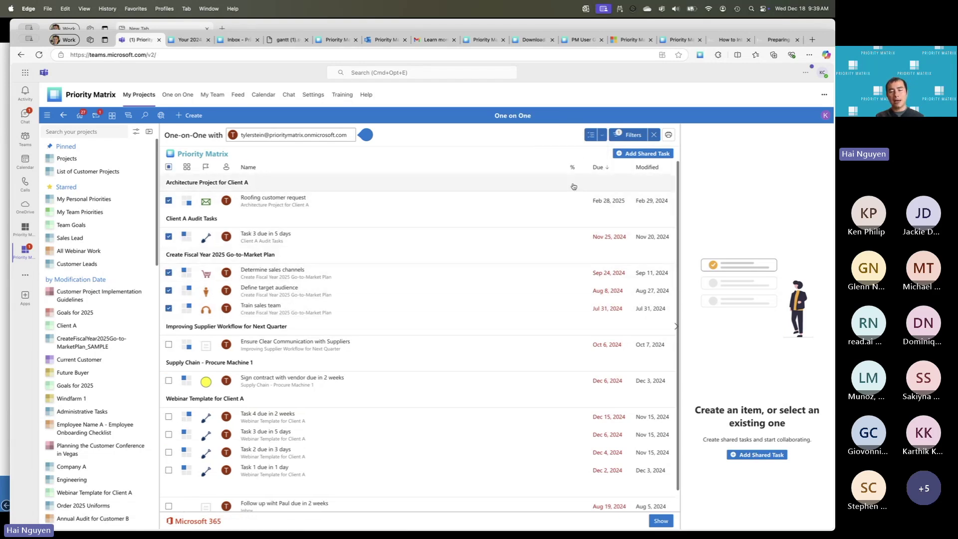
{"action": "left_click", "coordinate": [602, 135]}
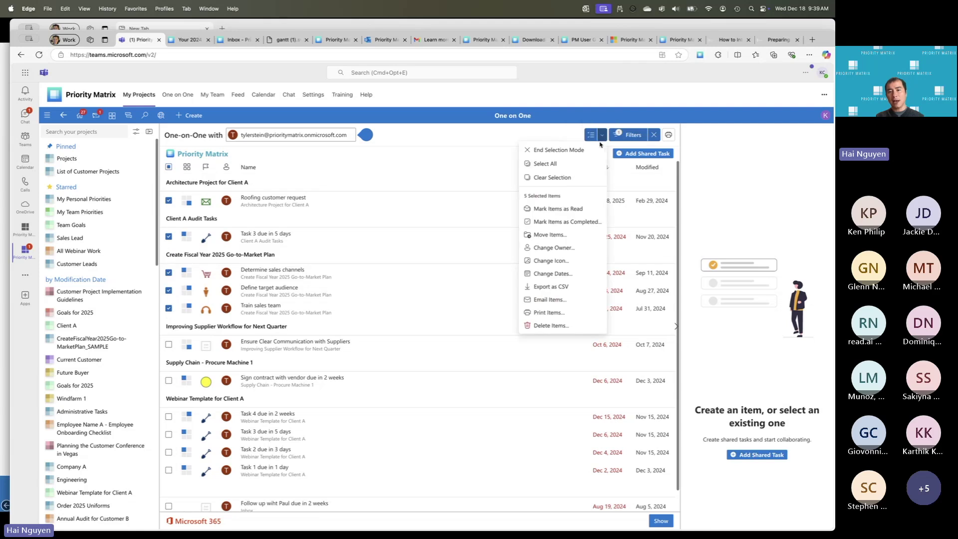
{"action": "left_click", "coordinate": [574, 248]}
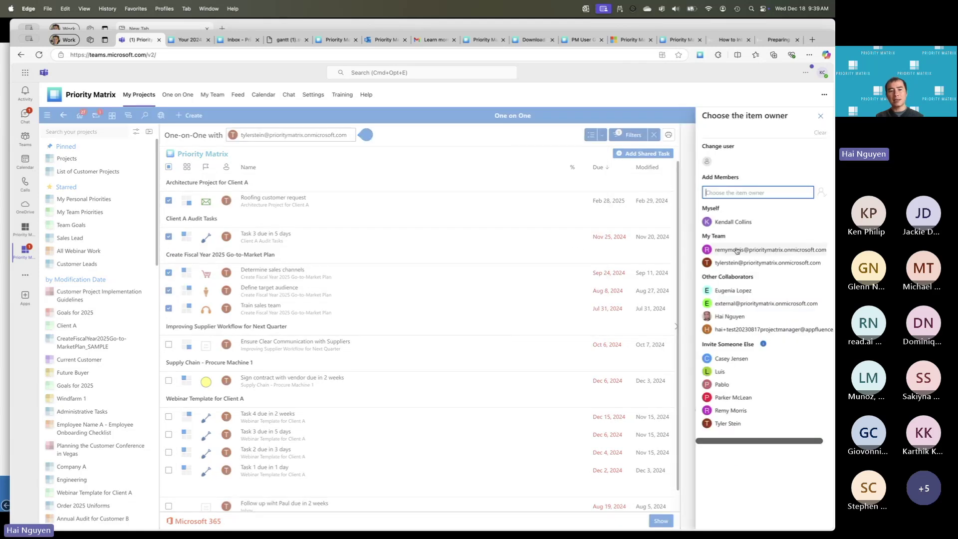
{"action": "left_click", "coordinate": [736, 251]}
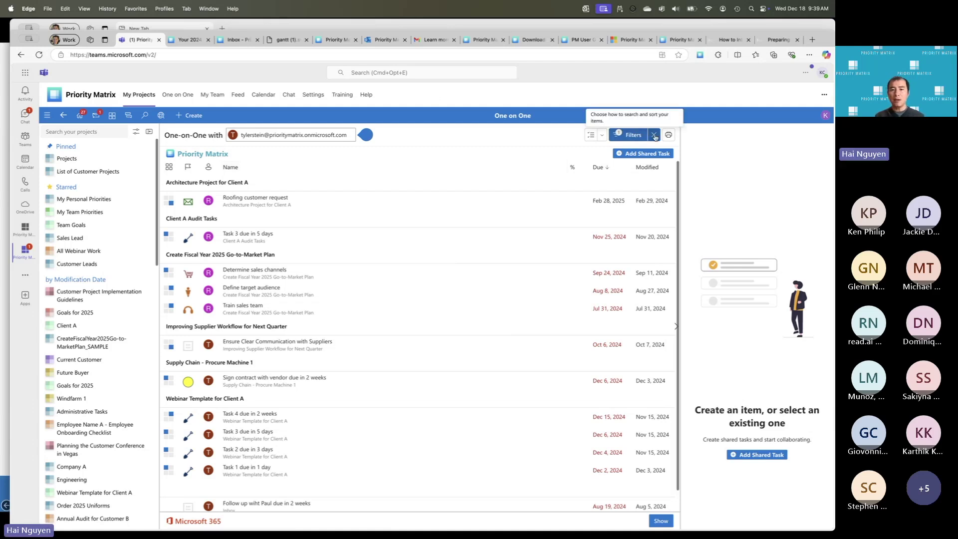
Select all items in the one-on-one list, view the bulk actions, and clear the list's filters and grouping.
{"action": "left_click", "coordinate": [602, 137]}
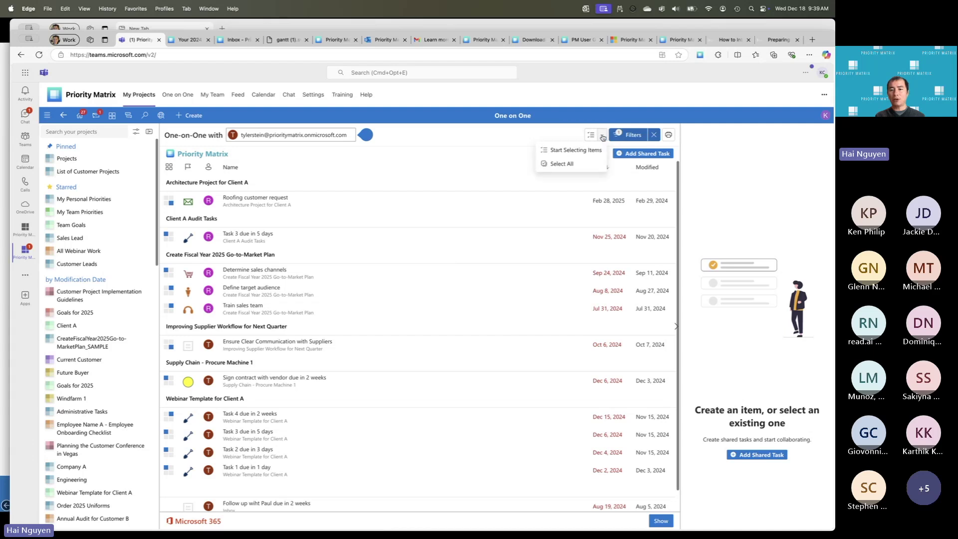
{"action": "left_click", "coordinate": [569, 165]}
{"action": "left_click", "coordinate": [603, 134]}
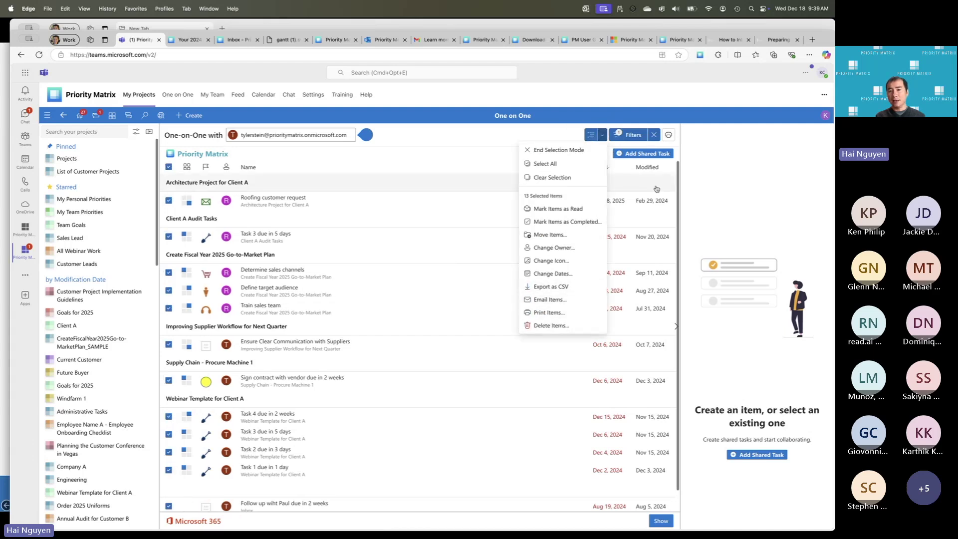
{"action": "left_click", "coordinate": [654, 135]}
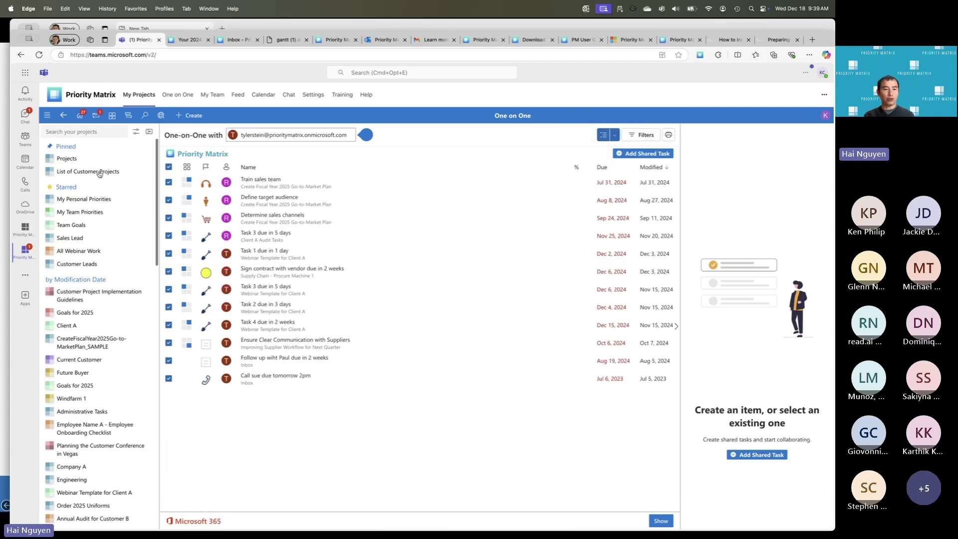
Open the Planning the Customer Conference in Vegas project and view its additional project actions.
{"action": "left_click", "coordinate": [104, 424]}
{"action": "left_click", "coordinate": [96, 444]}
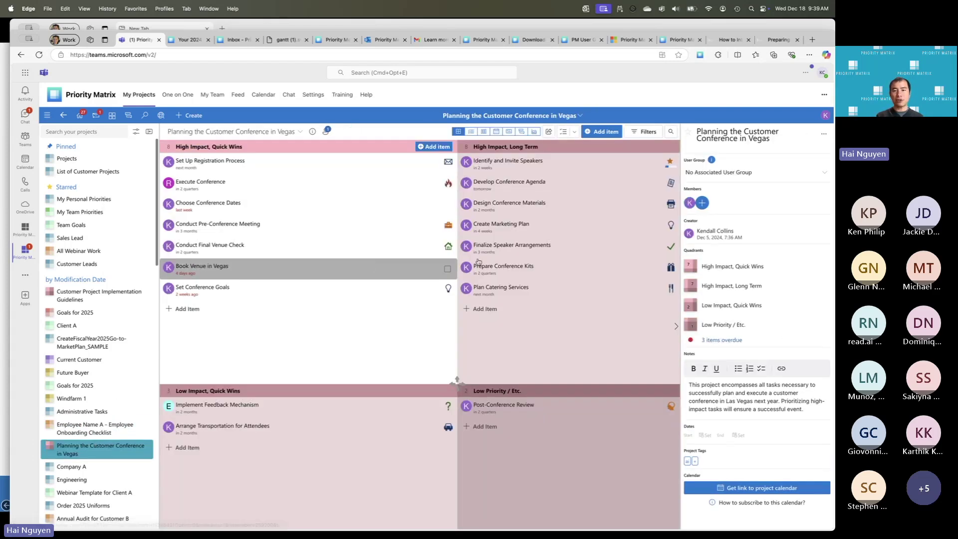
{"action": "left_click", "coordinate": [824, 134]}
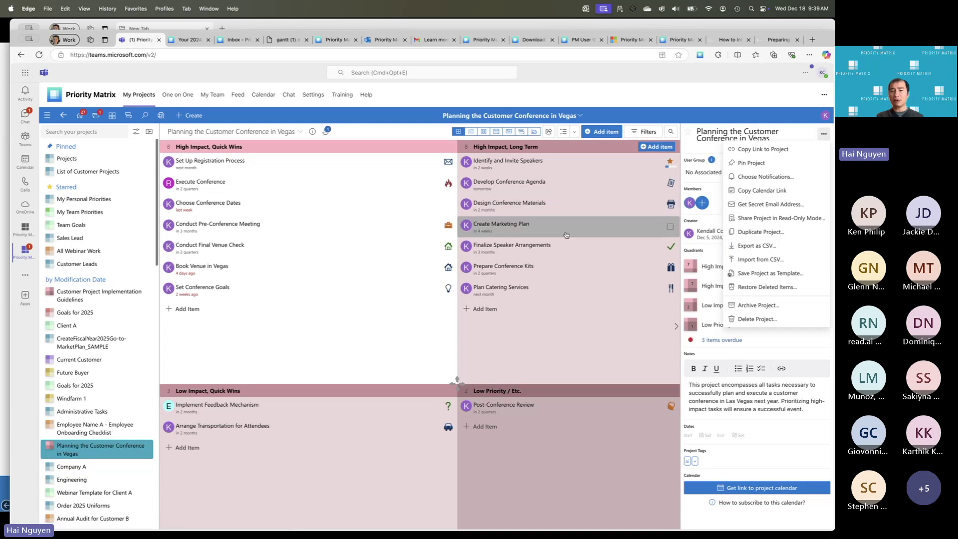
Open the Create Marketing Plan item's details and shrink the project's High Impact, Quick Wins quadrant slightly.
{"action": "left_click", "coordinate": [501, 224]}
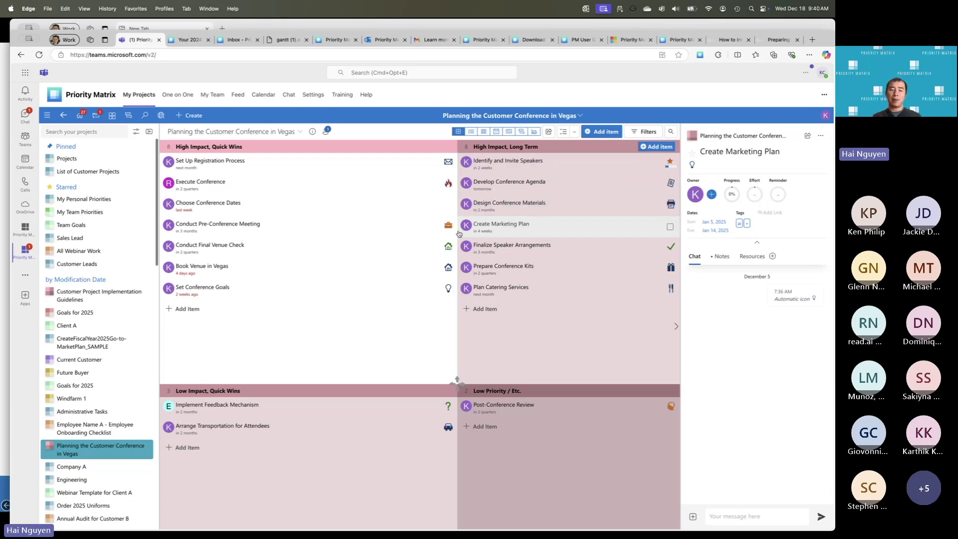
{"action": "left_click_drag", "start_coordinate": [459, 388], "coordinate": [428, 376]}
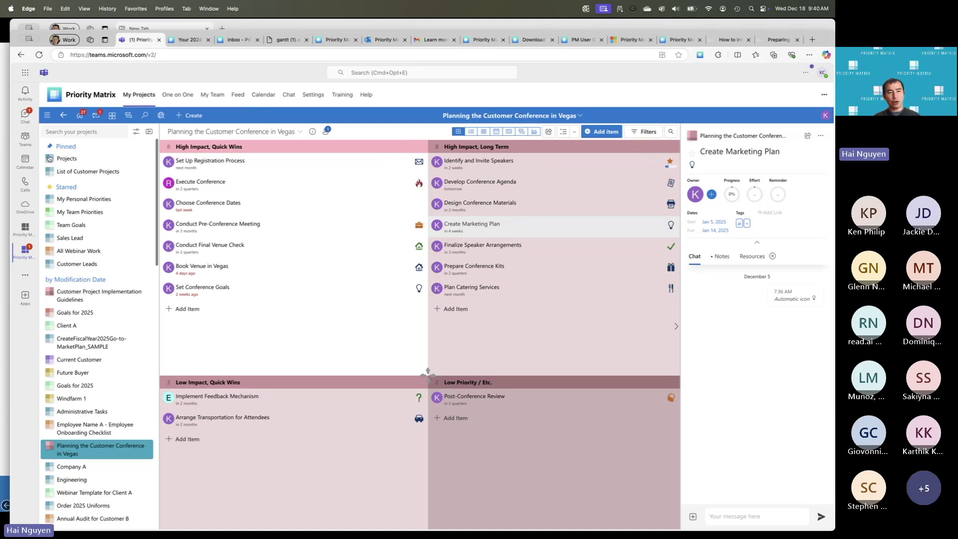
Open the pinned Teams chat with the teammate and show its PM 1:1 shared task list.
{"action": "left_click", "coordinate": [33, 122]}
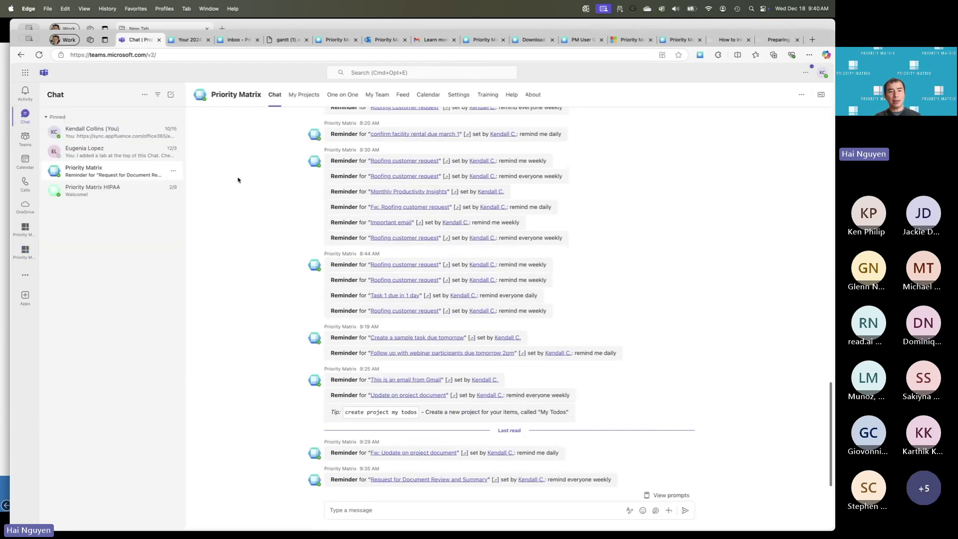
{"action": "left_click", "coordinate": [116, 154]}
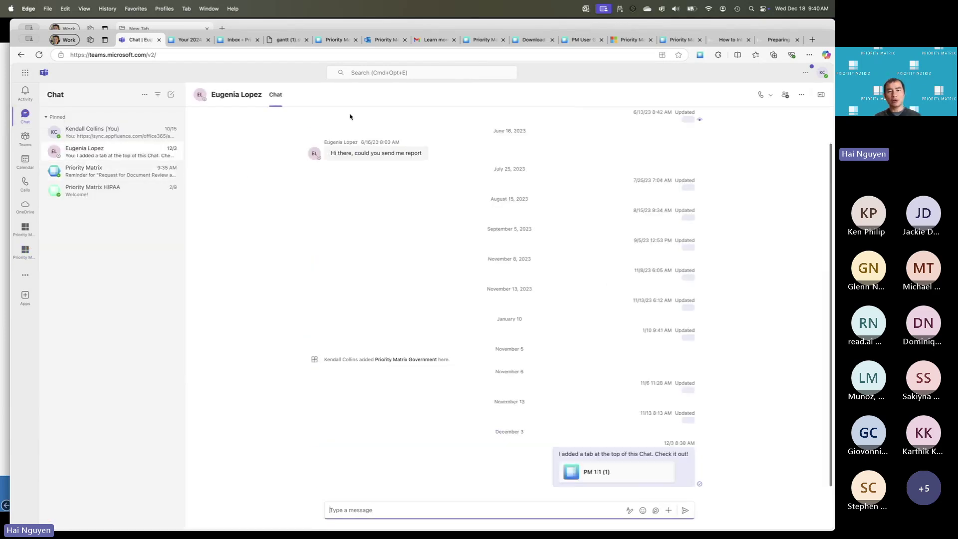
{"action": "left_click", "coordinate": [321, 95]}
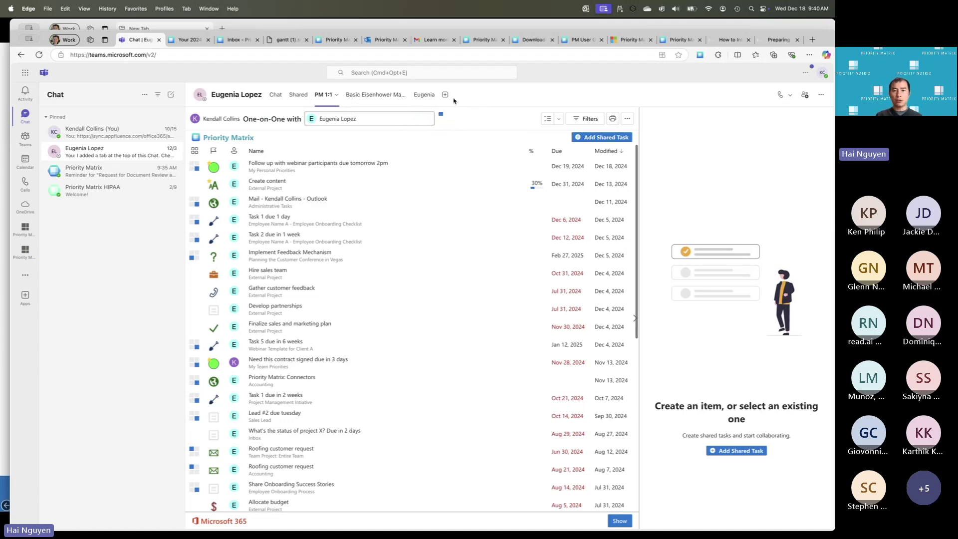
View the setup options for adding a Priority Matrix tab to the chat, and close them without saving.
{"action": "left_click", "coordinate": [446, 95]}
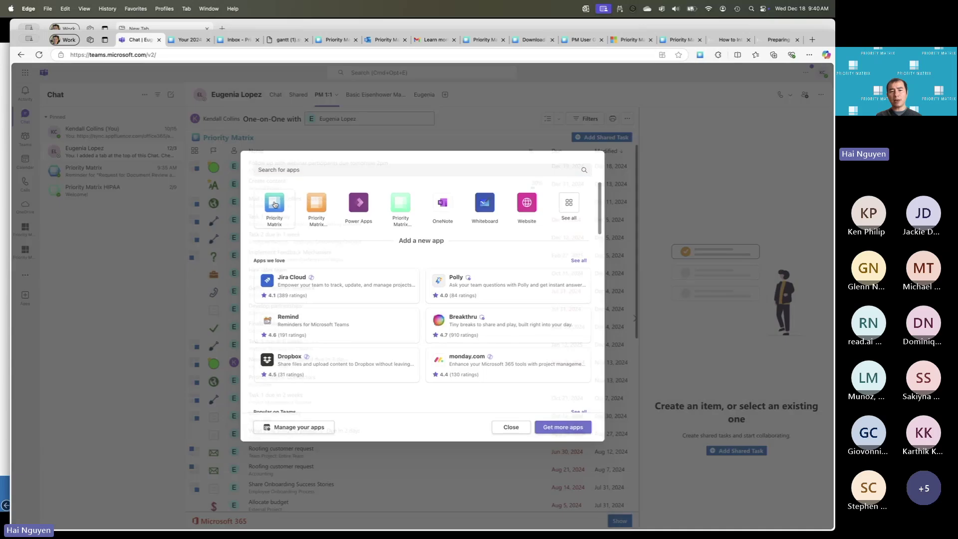
{"action": "left_click", "coordinate": [274, 205]}
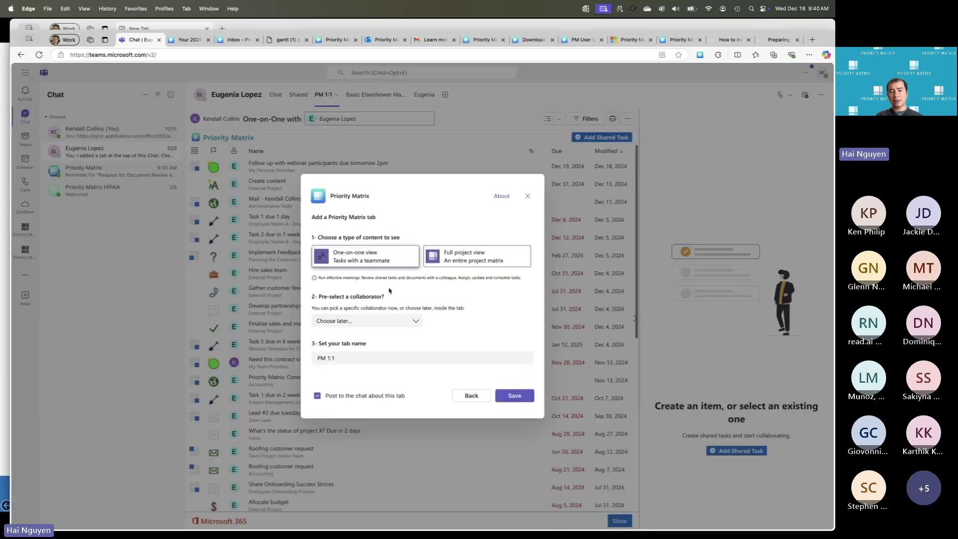
{"action": "left_click", "coordinate": [528, 196]}
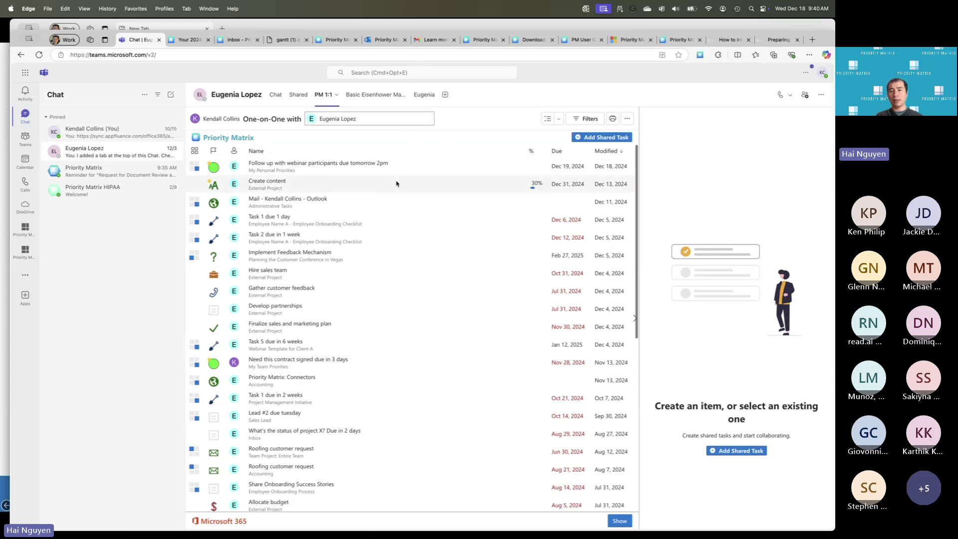
Preview turning the chat message "Hi there, could you send me report" into a PM item, without creating it.
{"action": "left_click", "coordinate": [276, 95]}
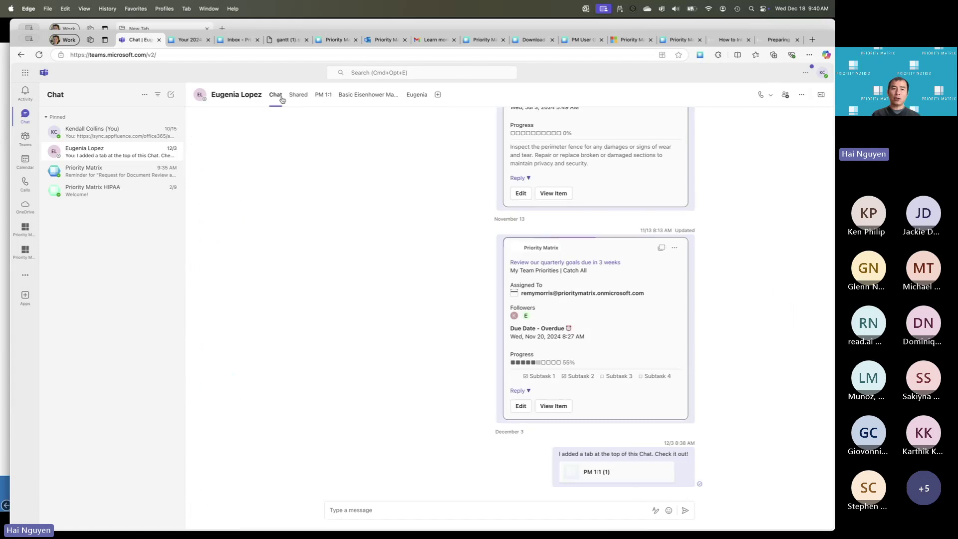
{"action": "scroll", "coordinate": [317, 268], "scroll_direction": "up", "scroll_amount": 5}
{"action": "scroll", "coordinate": [386, 237], "scroll_direction": "up", "scroll_amount": 10}
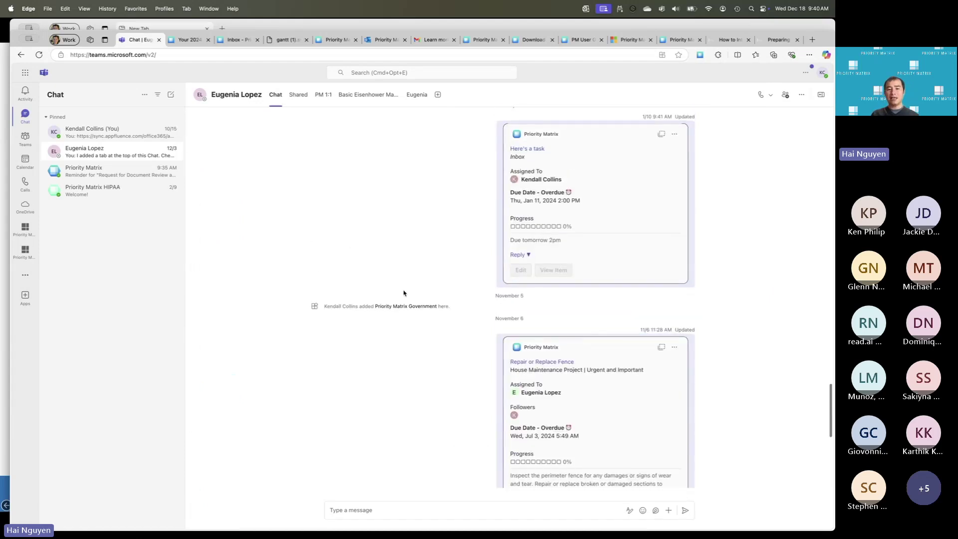
{"action": "scroll", "coordinate": [442, 299], "scroll_direction": "up", "scroll_amount": 8}
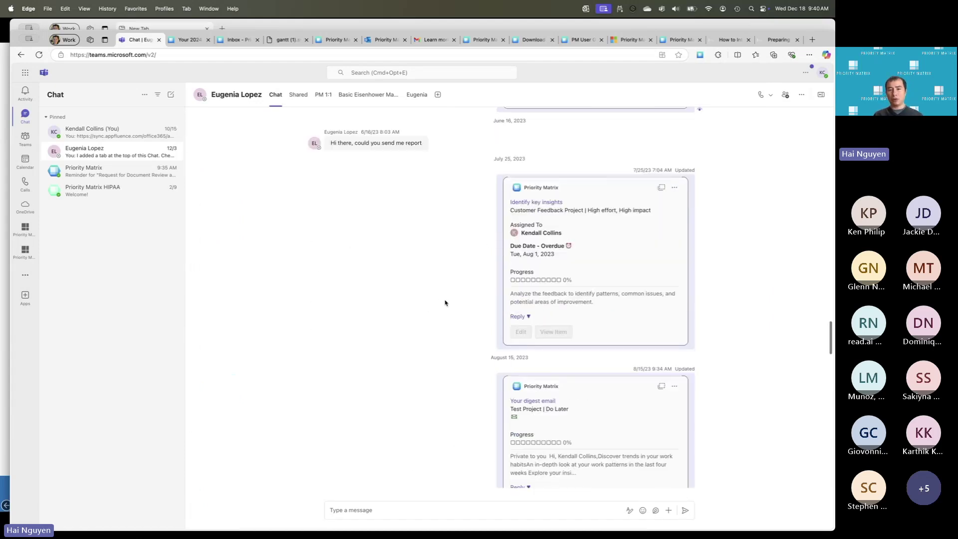
{"action": "left_click", "coordinate": [420, 279]}
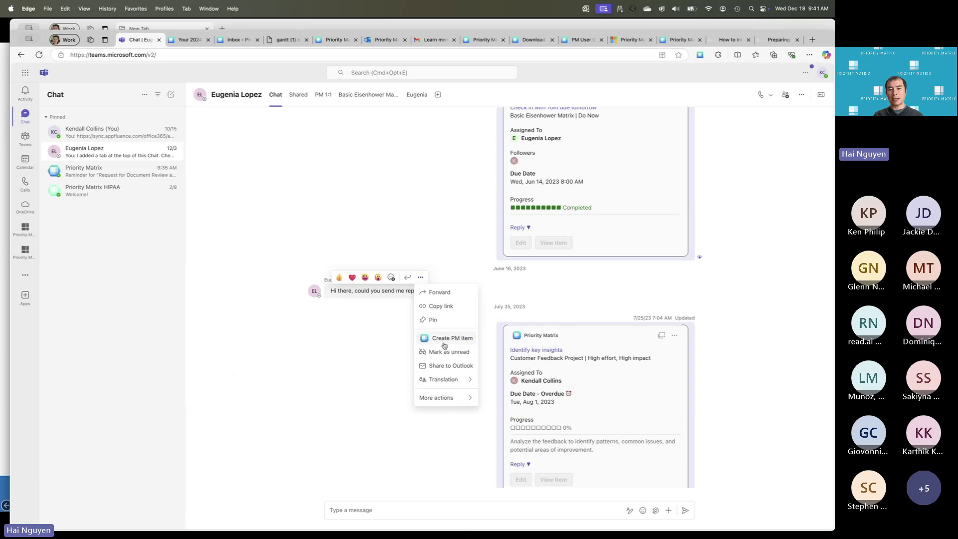
{"action": "left_click", "coordinate": [452, 335]}
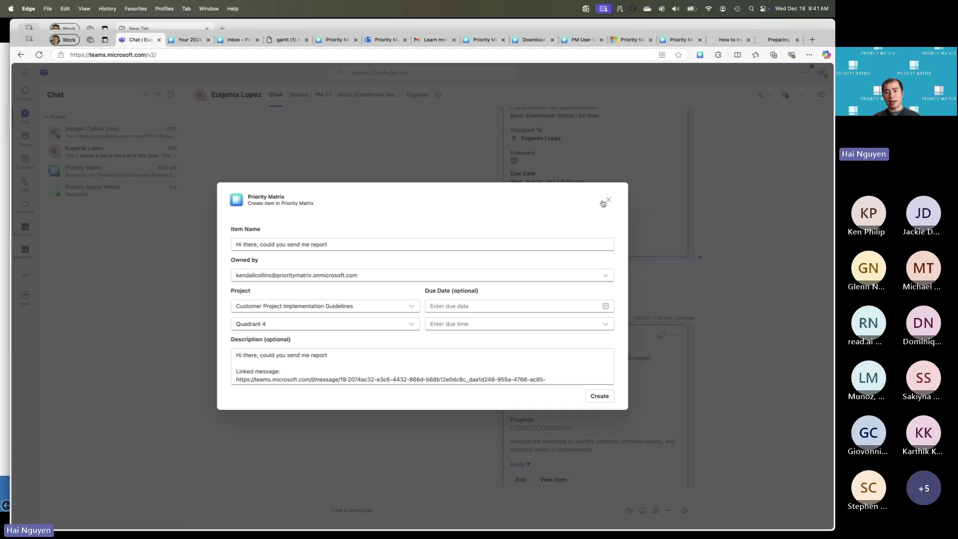
{"action": "left_click", "coordinate": [609, 201]}
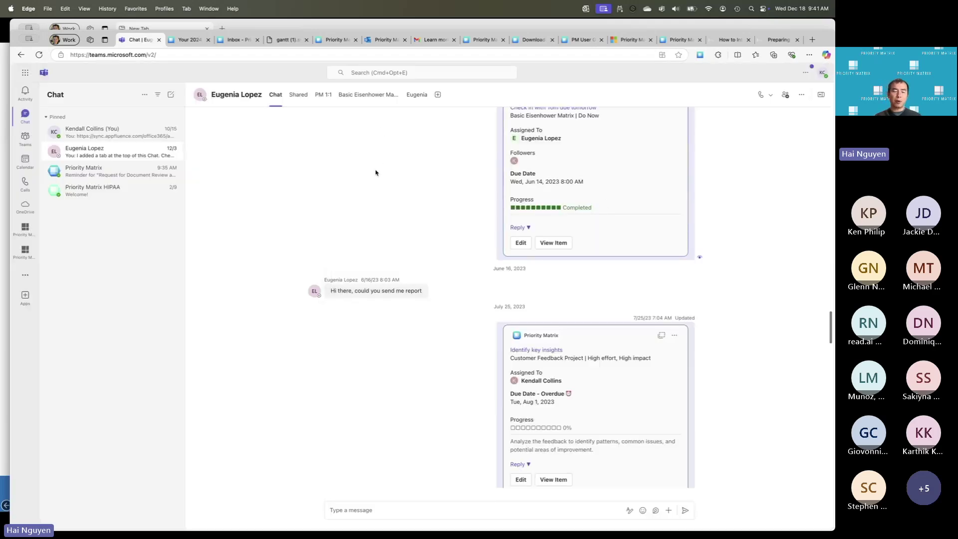
Look through the chat's newer task cards and the actions and apps available for composing a message.
{"action": "scroll", "coordinate": [479, 439], "scroll_direction": "down", "scroll_amount": 10}
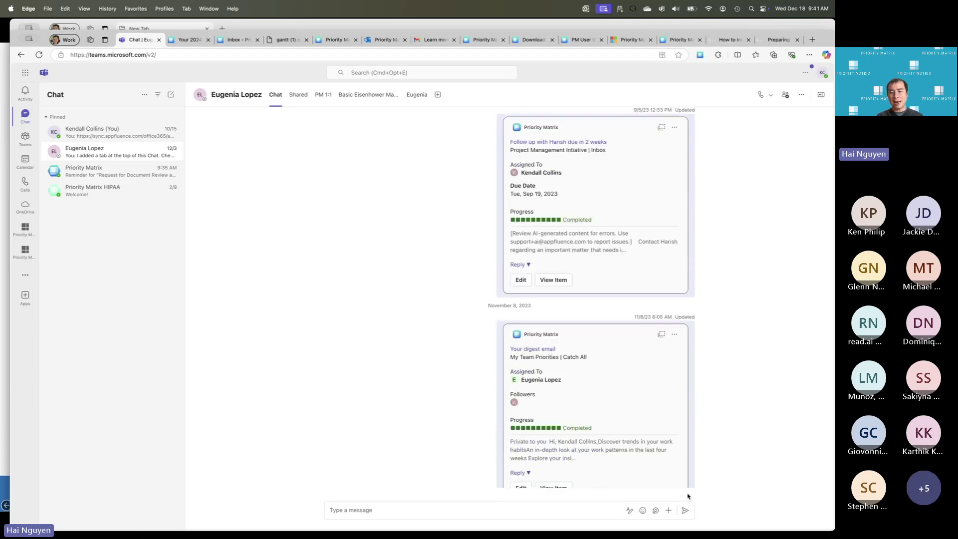
{"action": "scroll", "coordinate": [612, 367], "scroll_direction": "down", "scroll_amount": 10}
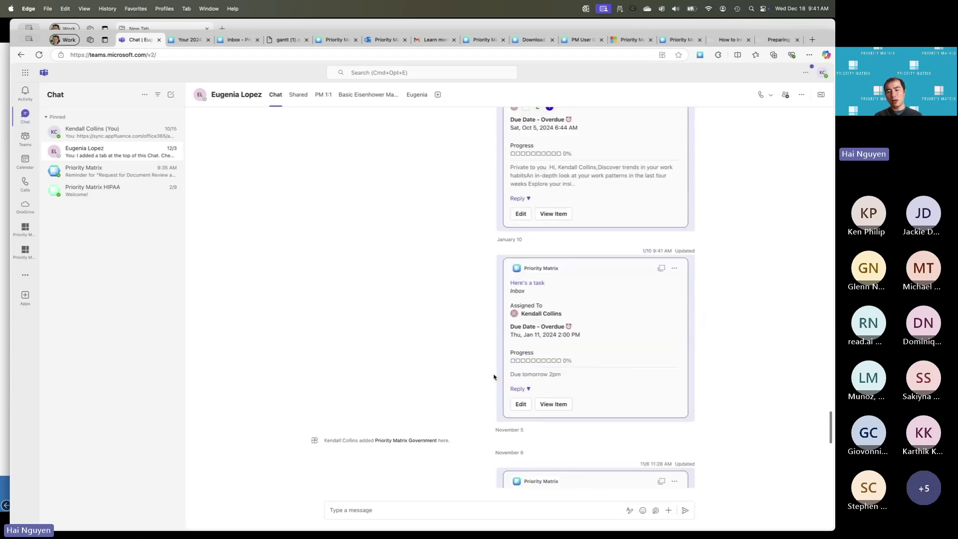
{"action": "left_click", "coordinate": [668, 510]}
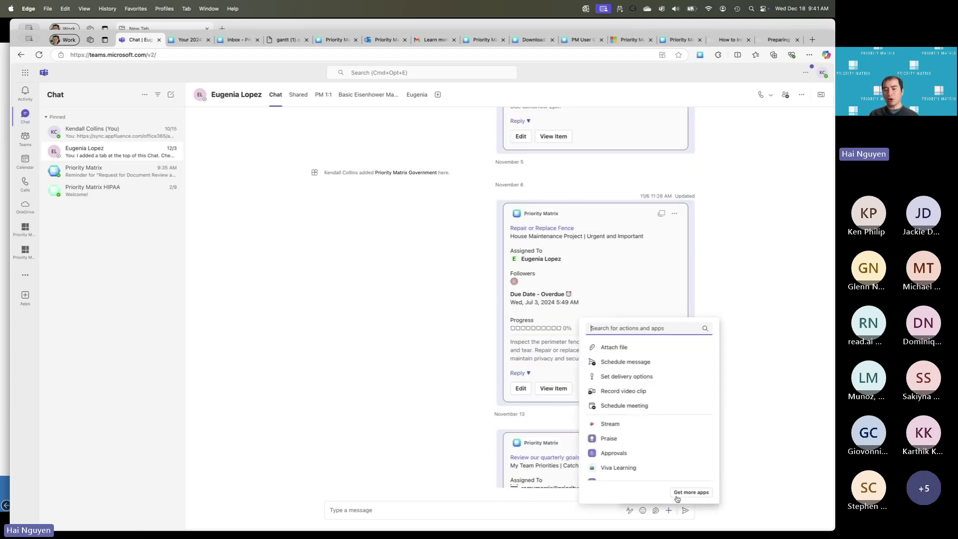
{"action": "scroll", "coordinate": [652, 429], "scroll_direction": "down", "scroll_amount": 1}
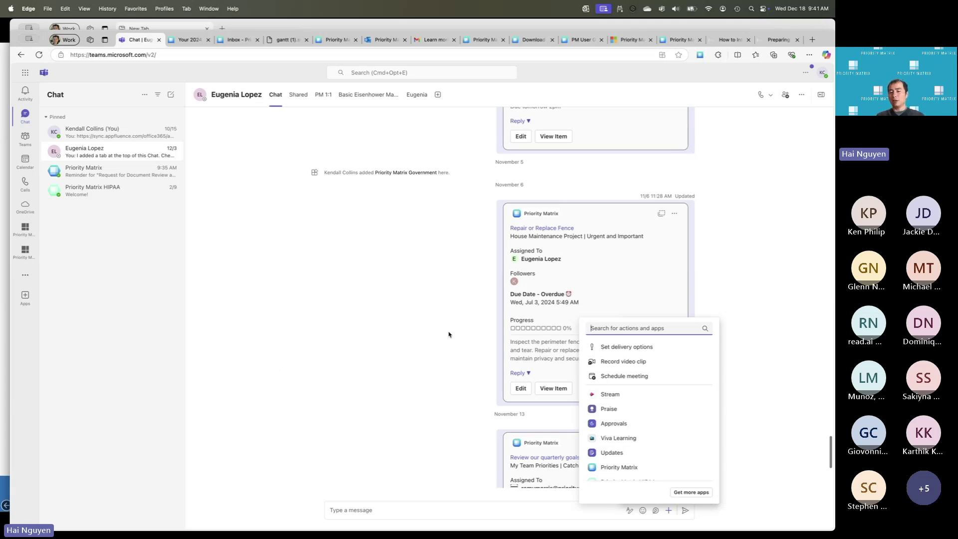
{"action": "left_click", "coordinate": [391, 345]}
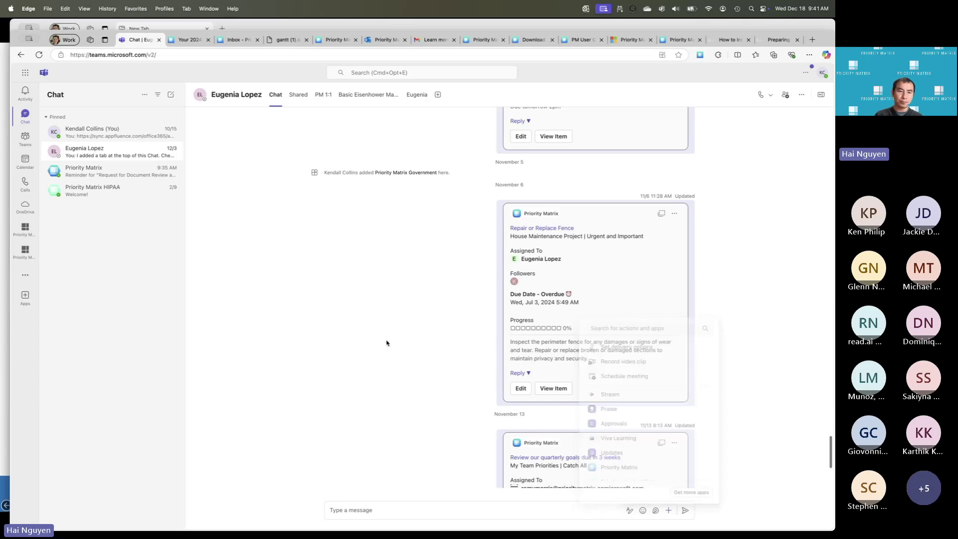
Switch to the Priority Matrix web app, open the Finalize Implementation Guidelines alert from Home, and view its progress control.
{"action": "left_click", "coordinate": [240, 41]}
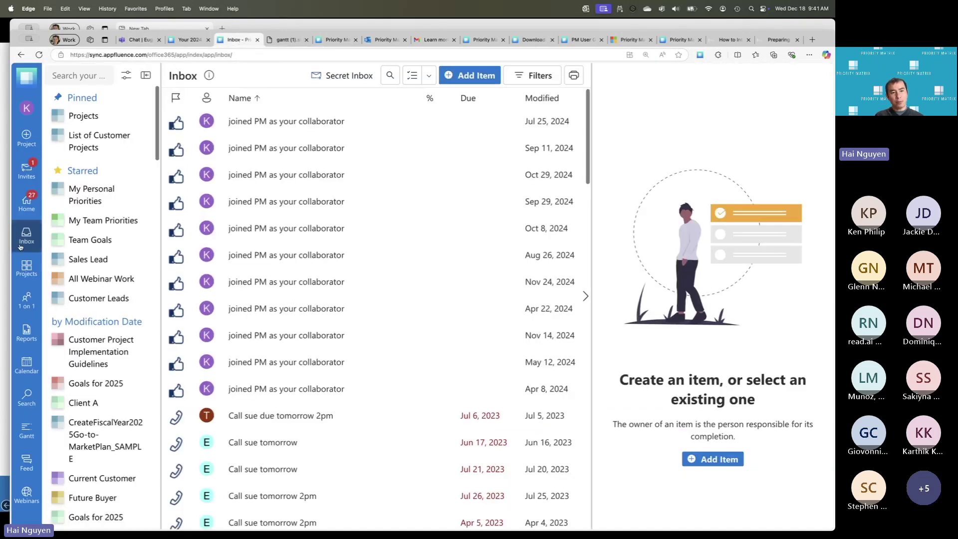
{"action": "left_click", "coordinate": [30, 202]}
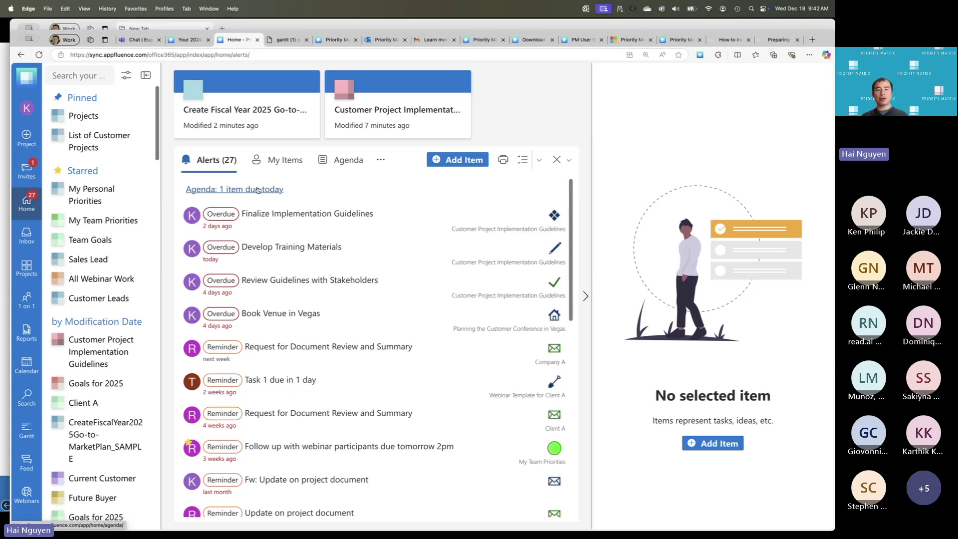
{"action": "left_click", "coordinate": [338, 213]}
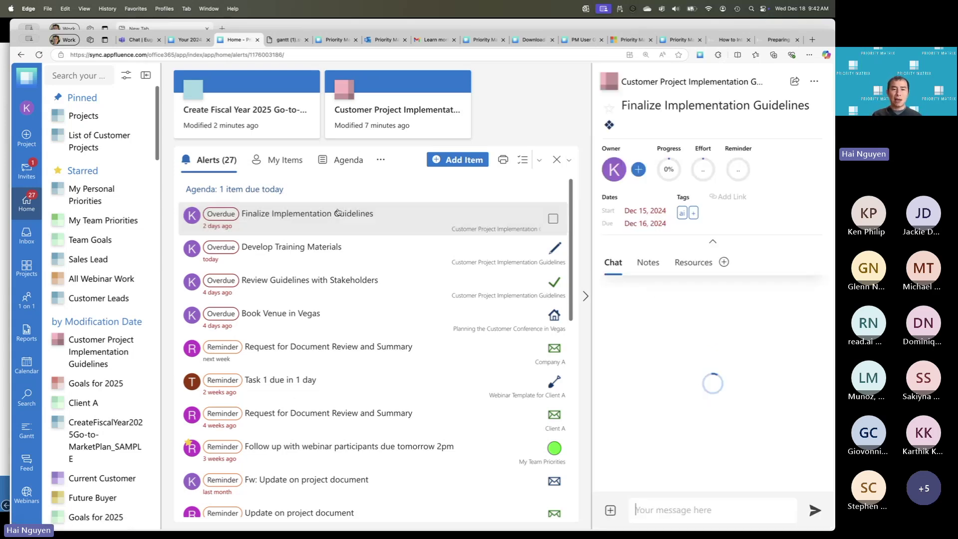
{"action": "left_click", "coordinate": [669, 169]}
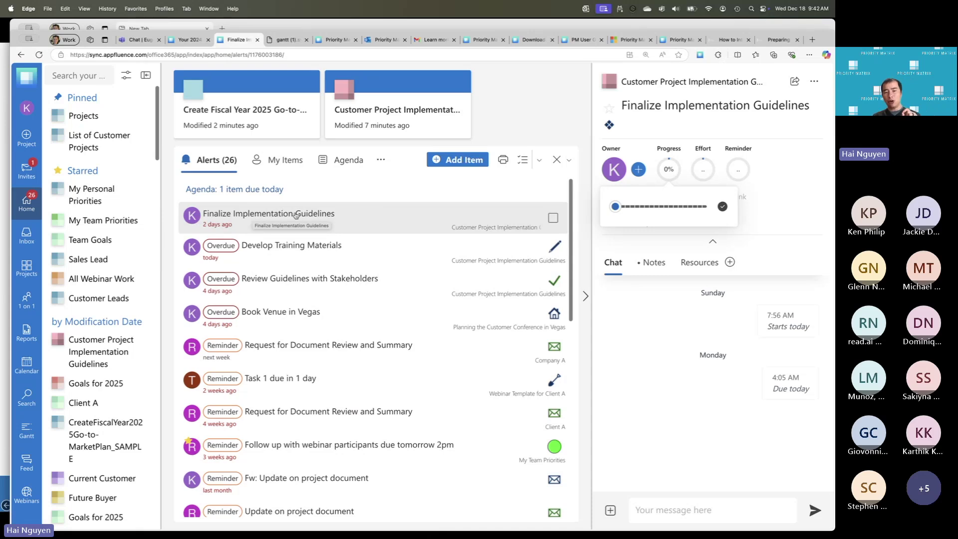
{"action": "left_click", "coordinate": [684, 426]}
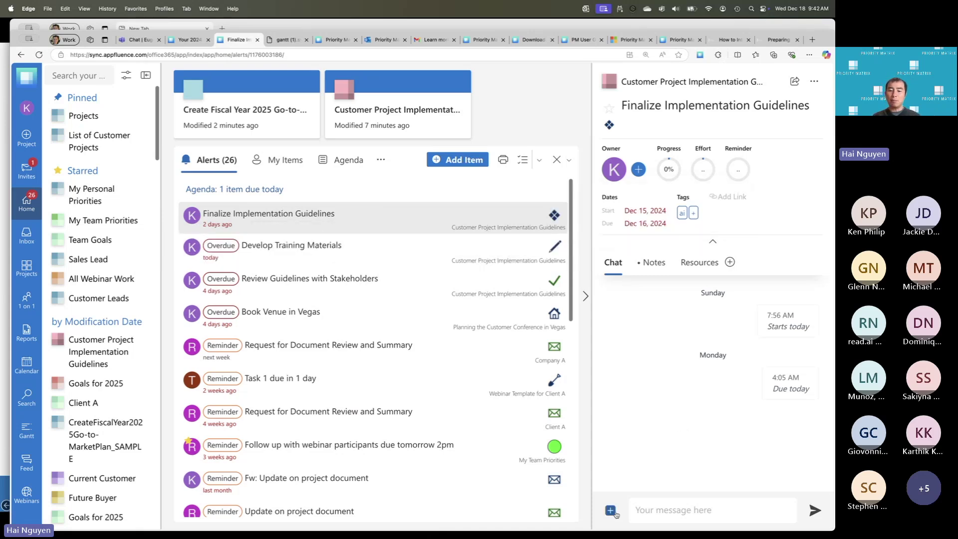
Send the message "can you take a look at this?" in the Finalize Implementation Guidelines chat, mentioning a team collaborator.
{"action": "left_click", "coordinate": [616, 514]}
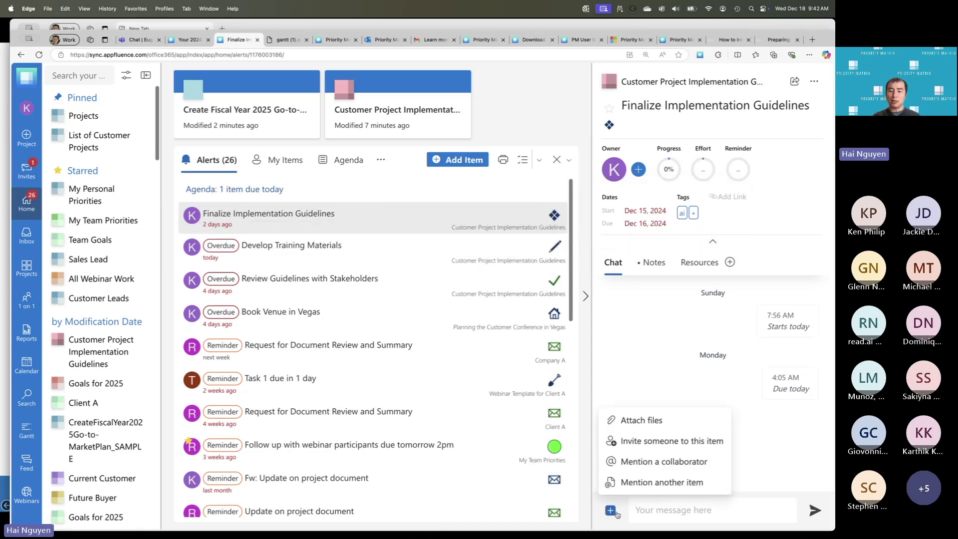
{"action": "left_click", "coordinate": [703, 466]}
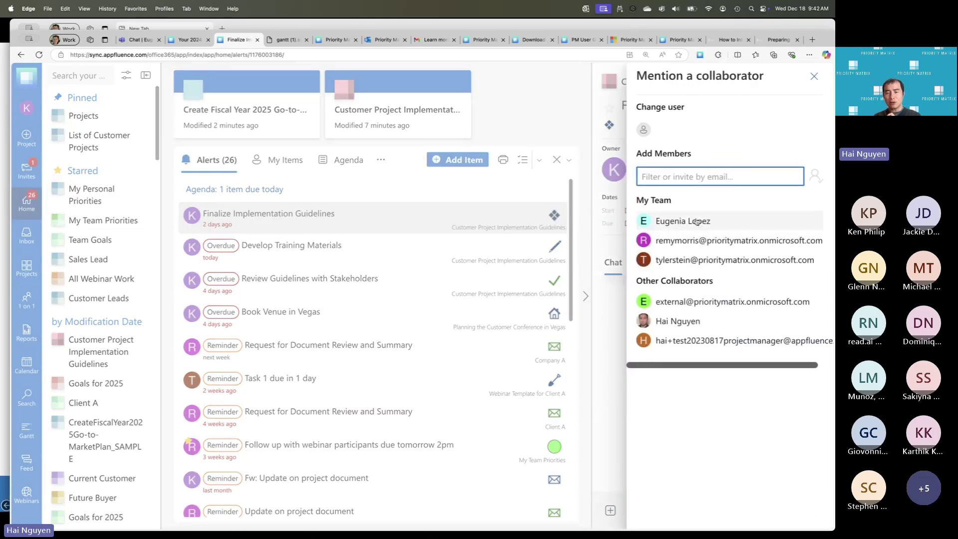
{"action": "left_click", "coordinate": [697, 221]}
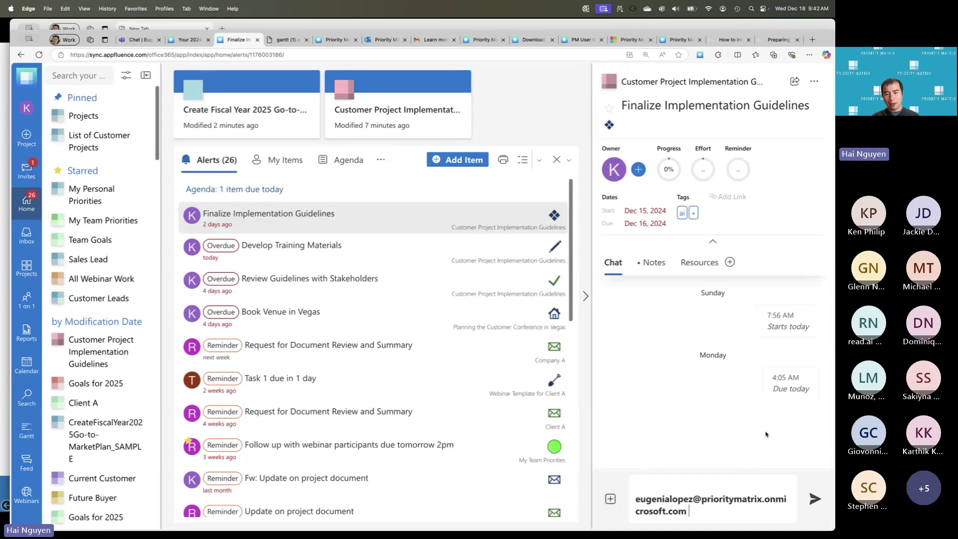
{"action": "type", "text": "can you take a look at"}
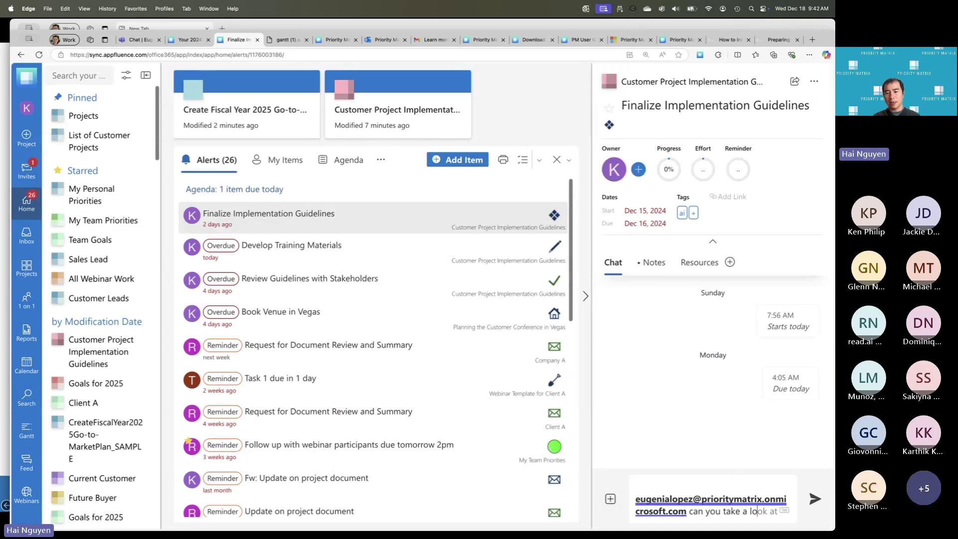
{"action": "type", "text": " this?"}
{"action": "key", "text": "Return"}
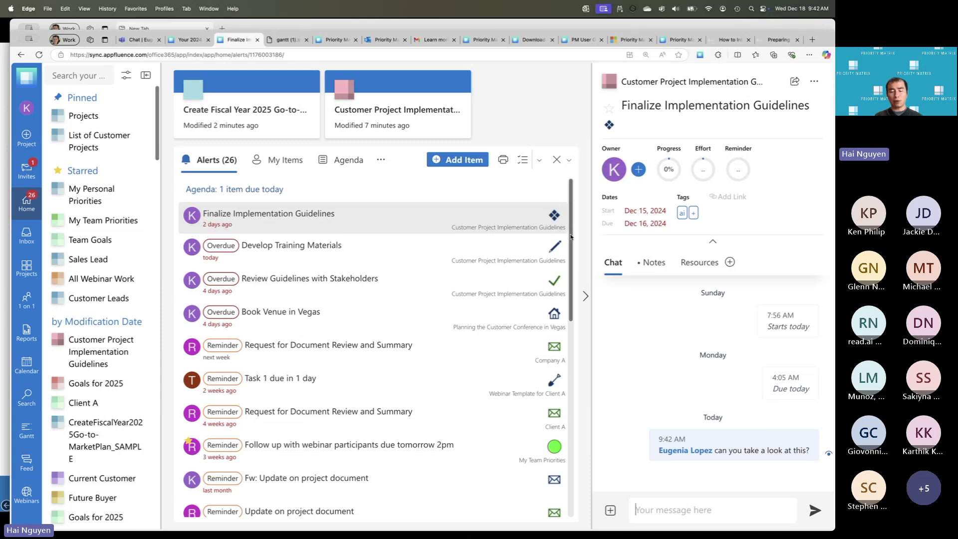
View the options for clearing Home alerts without clearing any notifications.
{"action": "left_click_drag", "start_coordinate": [571, 237], "coordinate": [594, 223]}
{"action": "left_click", "coordinate": [569, 161]}
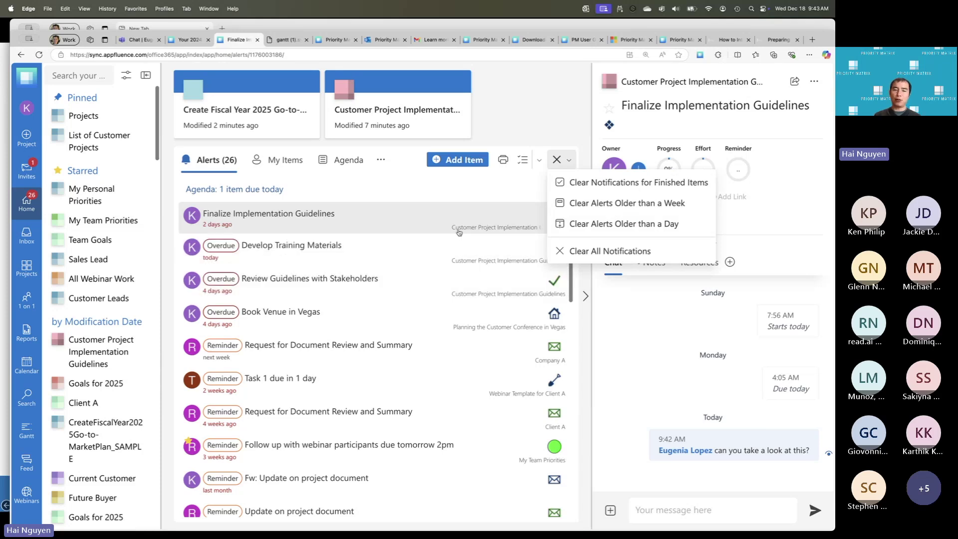
{"action": "left_click", "coordinate": [585, 150]}
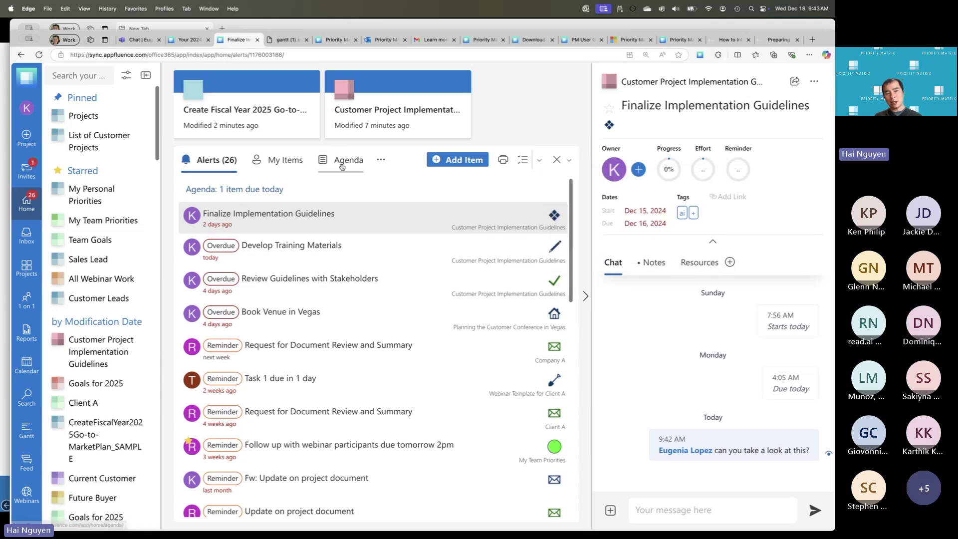
Open the agenda of items due today and review the upcoming items by day.
{"action": "left_click", "coordinate": [260, 189]}
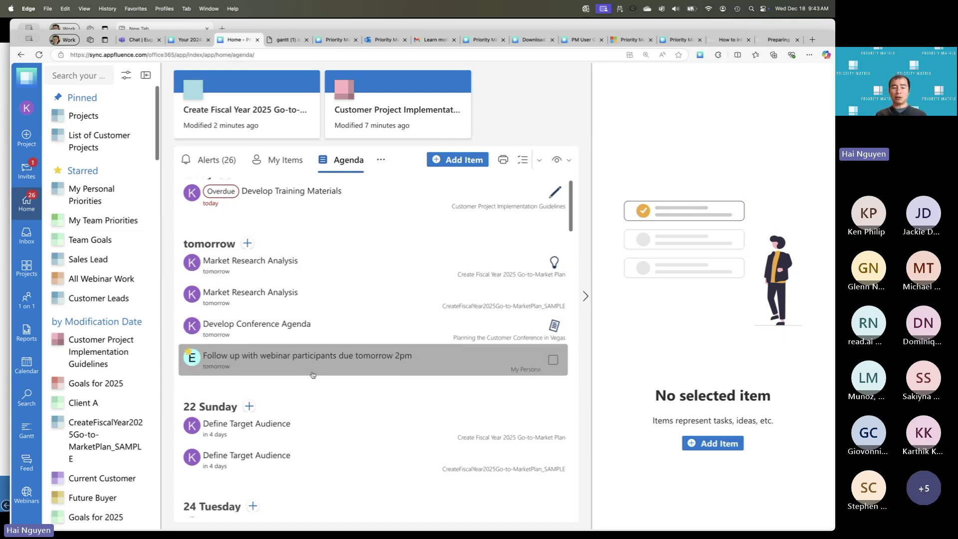
{"action": "left_click_drag", "start_coordinate": [574, 227], "coordinate": [574, 190]}
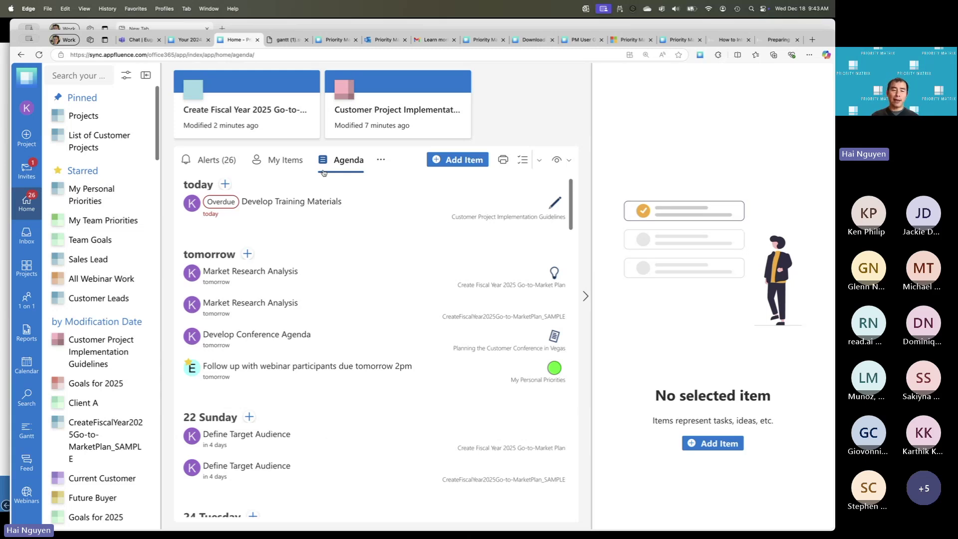
View the list of my items on Home, and open the item search across all projects.
{"action": "left_click", "coordinate": [277, 161]}
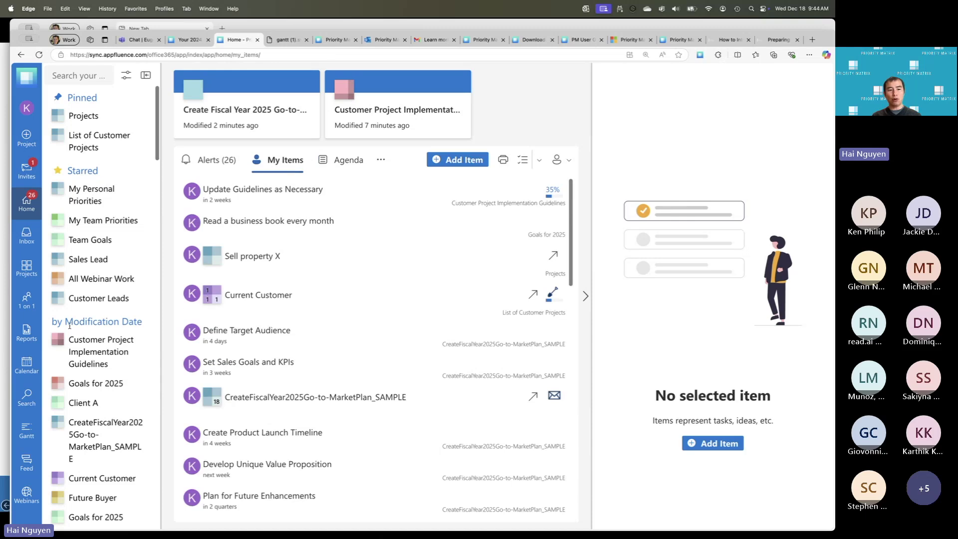
{"action": "left_click", "coordinate": [26, 396]}
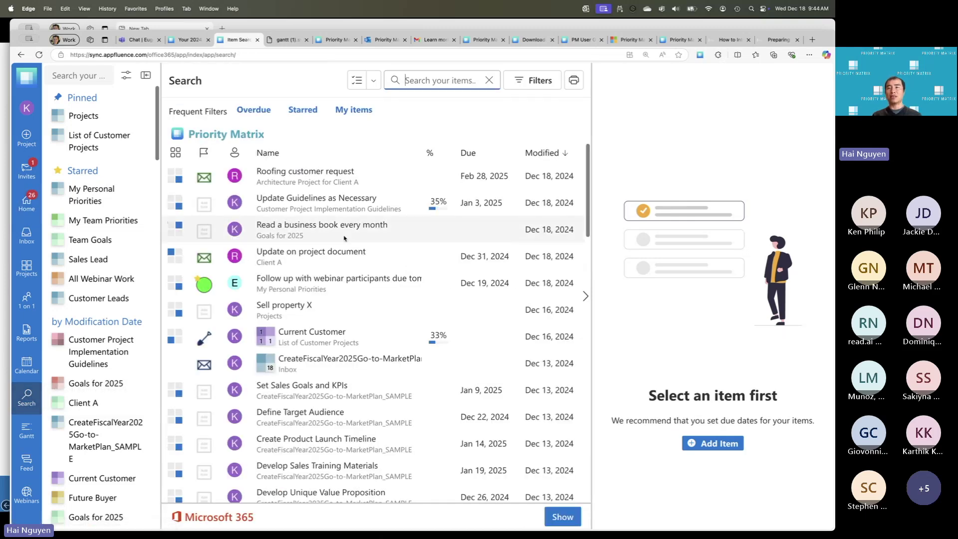
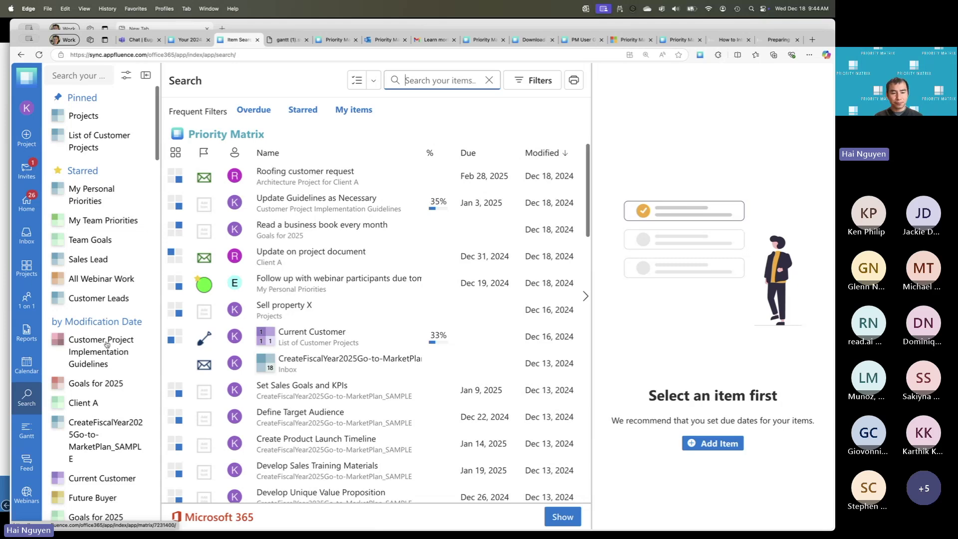
Copy the link to the Client A project and add it as a new item in the Medium Priority quadrant of Projects.
{"action": "right_click", "coordinate": [92, 405]}
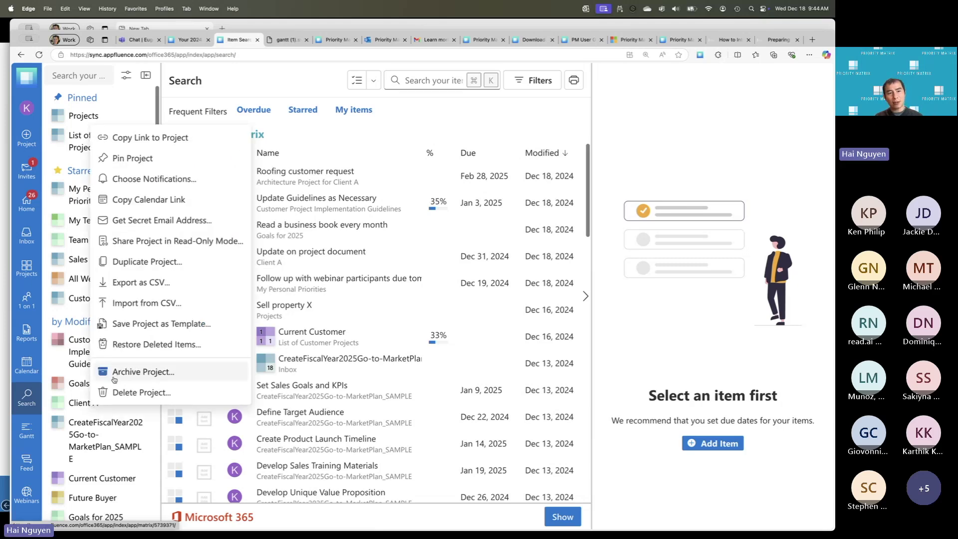
{"action": "left_click", "coordinate": [187, 138]}
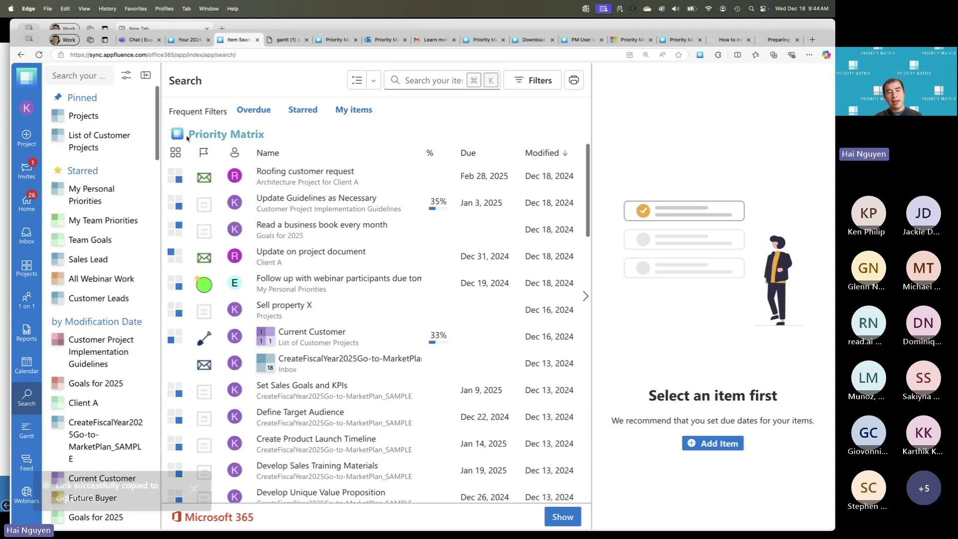
{"action": "left_click", "coordinate": [113, 121]}
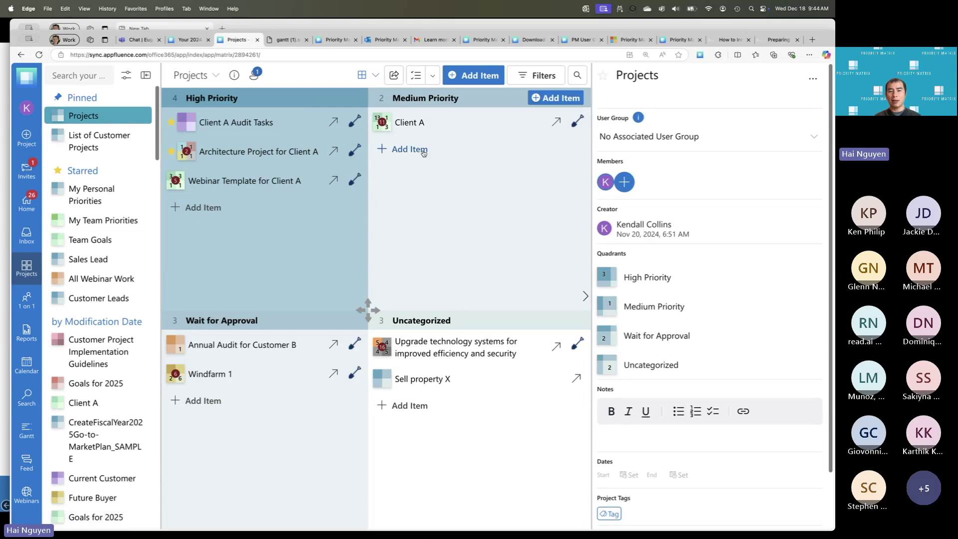
{"action": "left_click", "coordinate": [425, 149]}
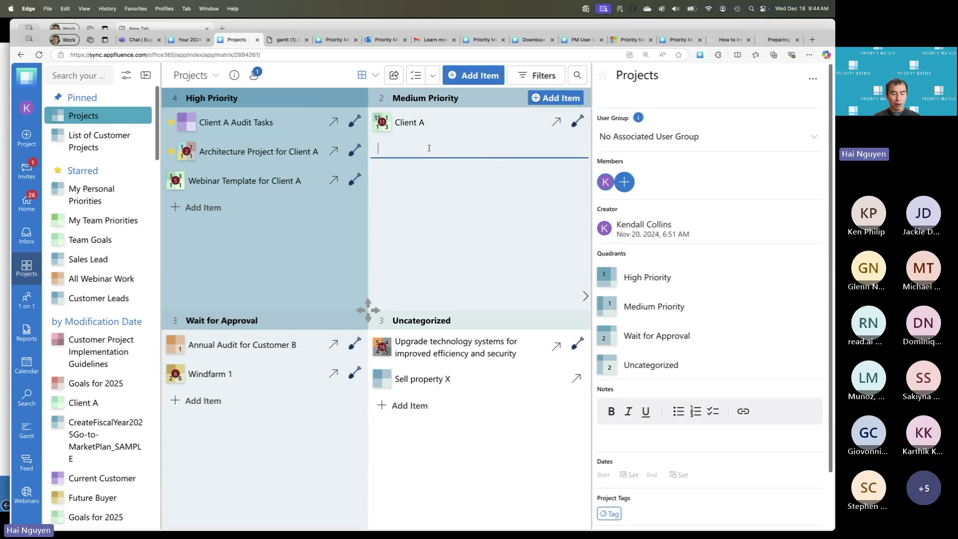
{"action": "key", "text": "super+v"}
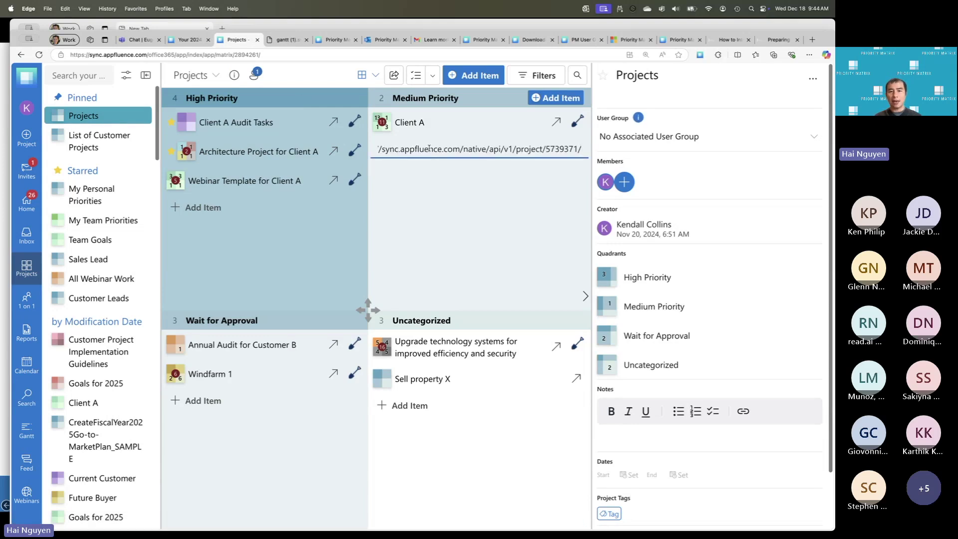
{"action": "key", "text": "Return"}
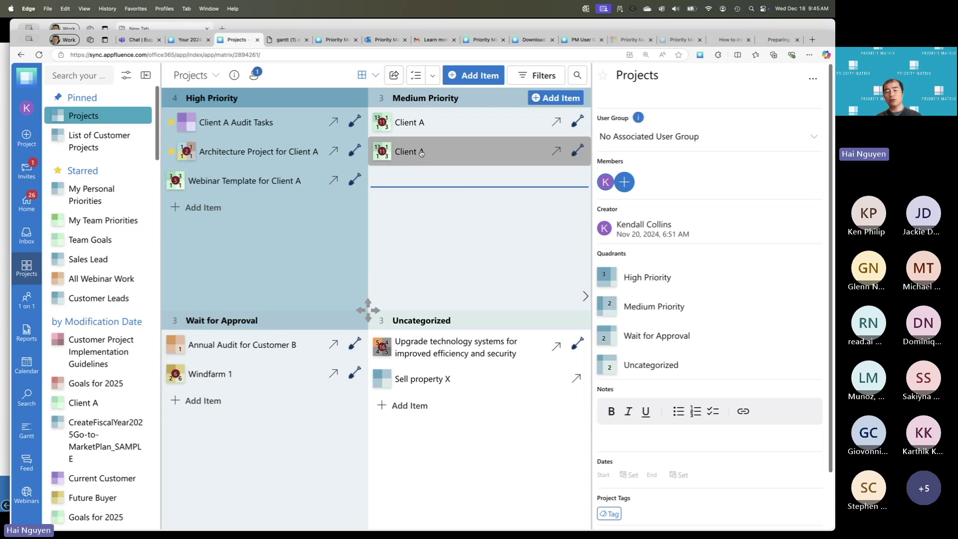
Open the linked Client A project from its new Medium Priority item, view its quadrants, and return to Projects.
{"action": "left_click", "coordinate": [420, 153]}
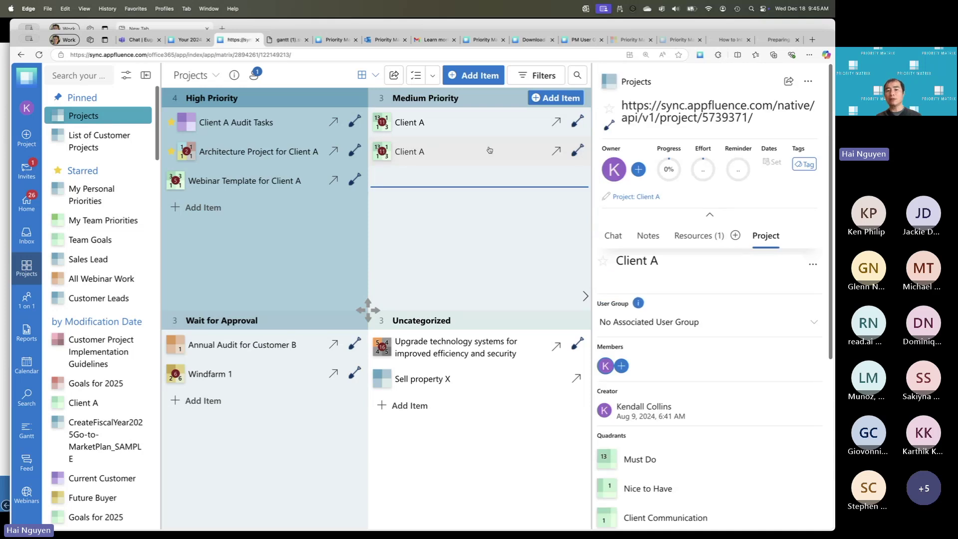
{"action": "left_click", "coordinate": [556, 151]}
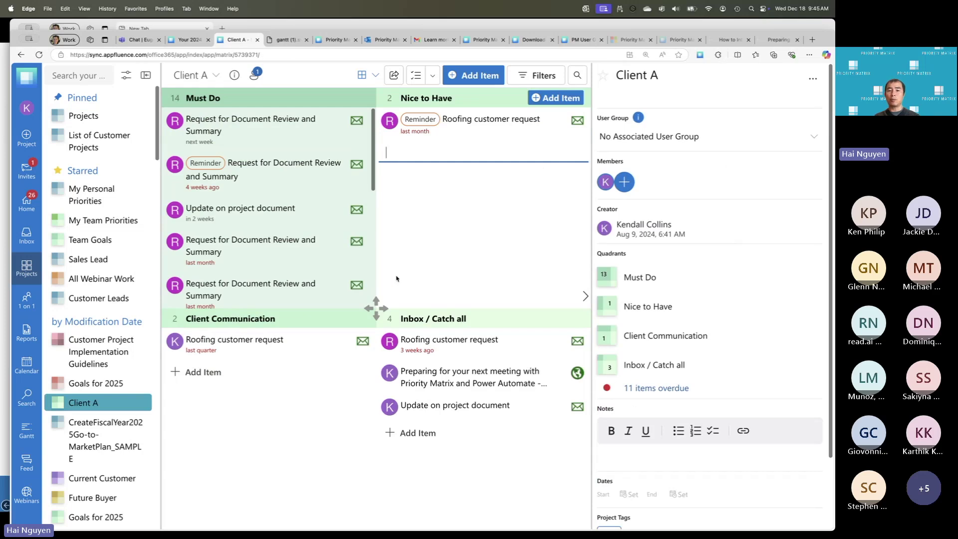
{"action": "left_click", "coordinate": [480, 255]}
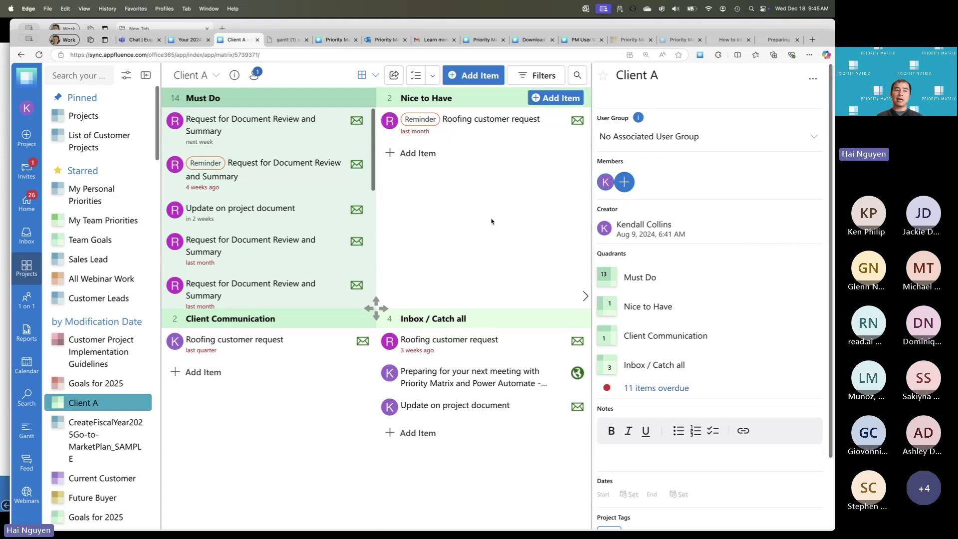
{"action": "left_click", "coordinate": [100, 119]}
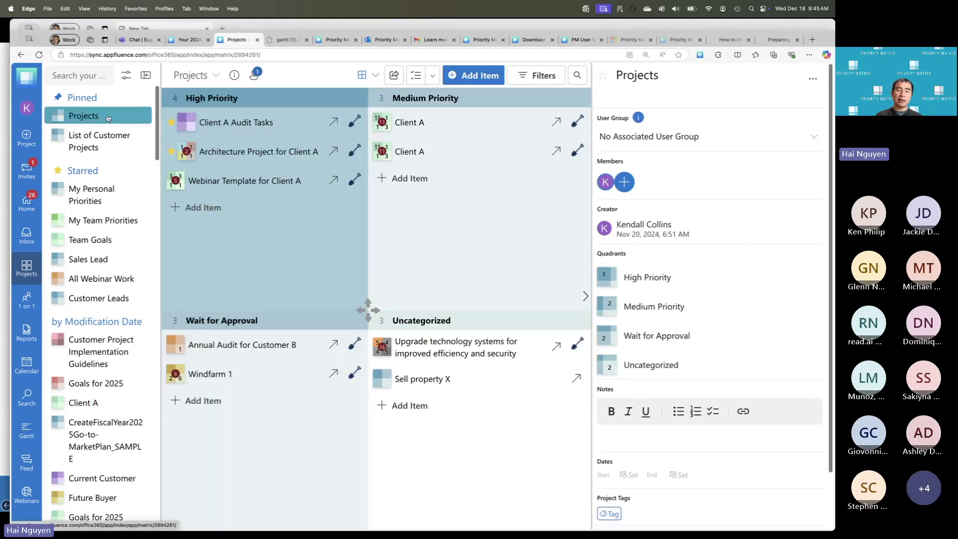
Give the second Client A item in Medium Priority a yellow circle icon, and replace it with a red circle.
{"action": "left_click", "coordinate": [393, 158]}
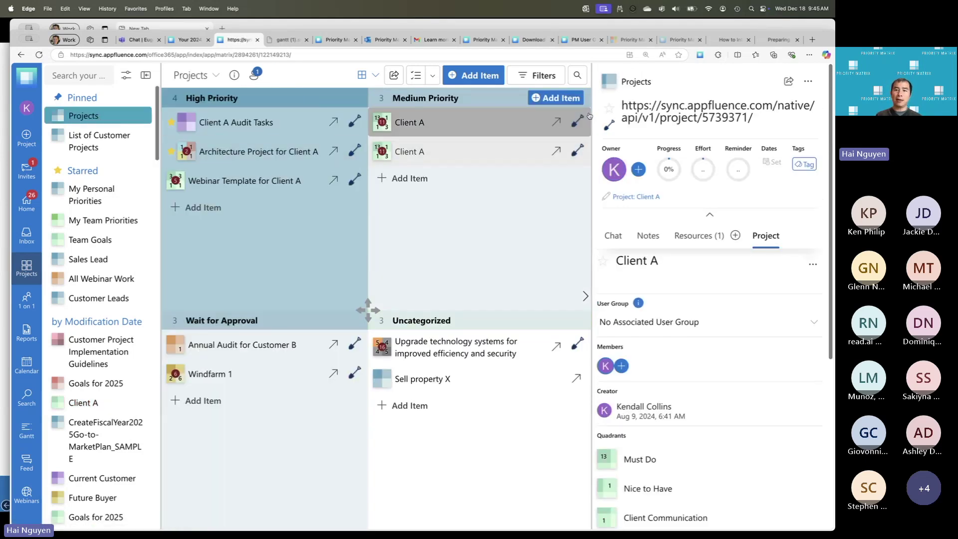
{"action": "left_click", "coordinate": [610, 109]}
{"action": "scroll", "coordinate": [555, 330], "scroll_direction": "down", "scroll_amount": 5}
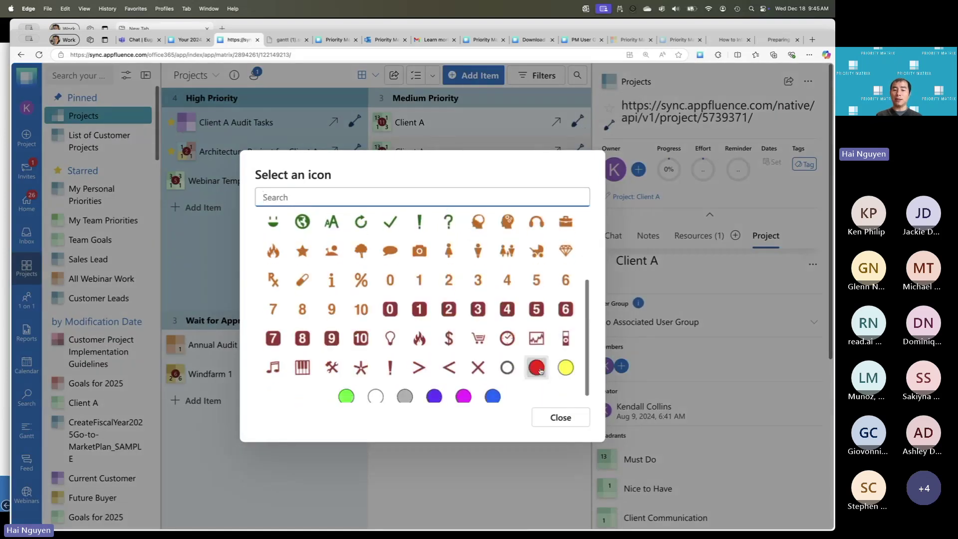
{"action": "left_click", "coordinate": [566, 369]}
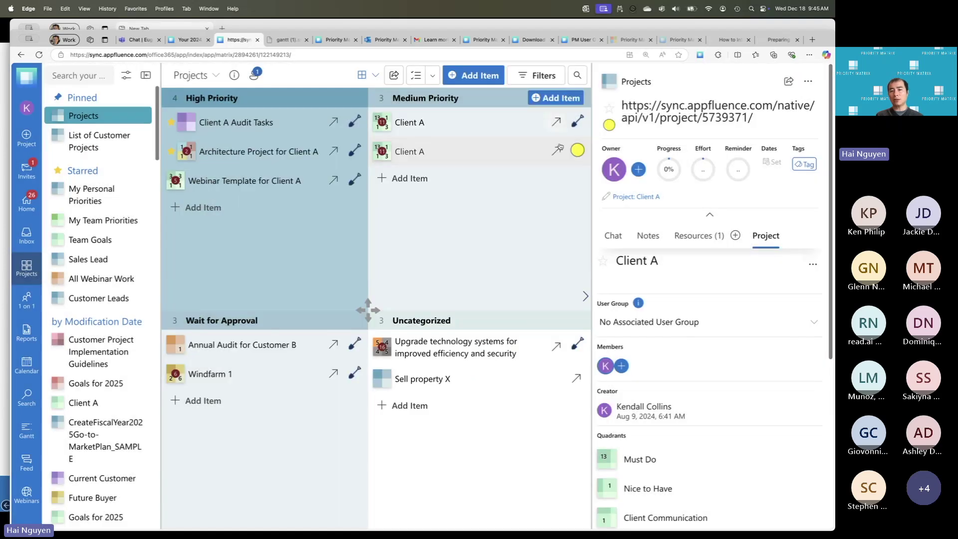
{"action": "left_click", "coordinate": [609, 124]}
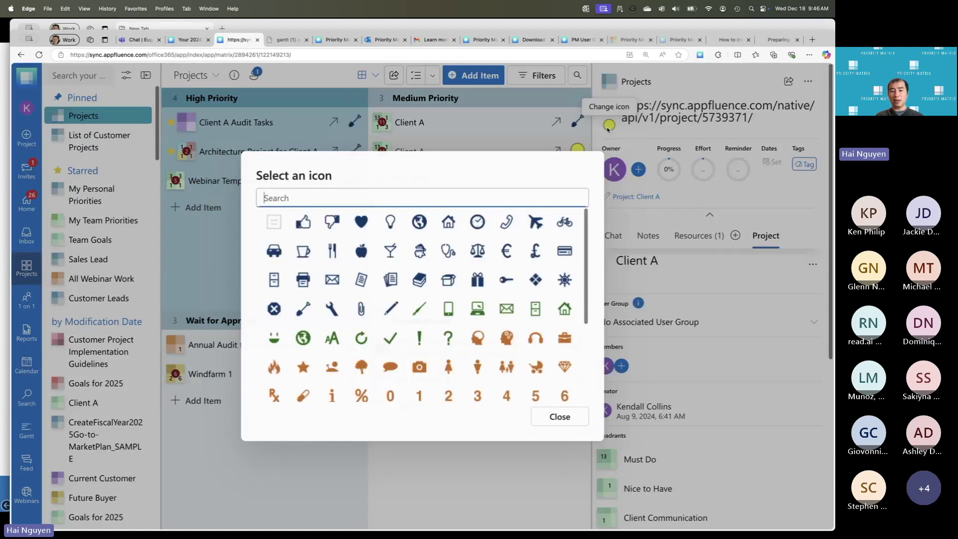
{"action": "scroll", "coordinate": [388, 359], "scroll_direction": "down", "scroll_amount": 5}
{"action": "left_click", "coordinate": [530, 357]}
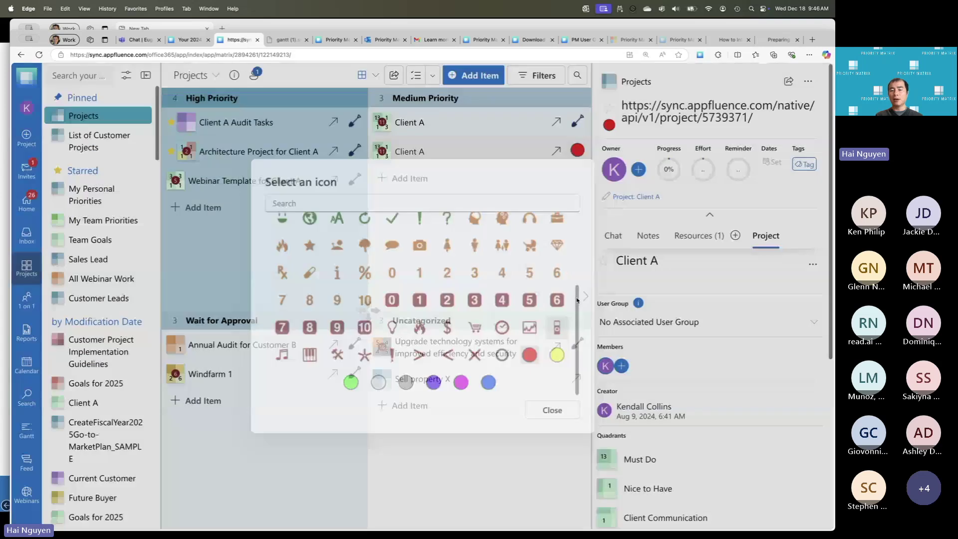
Set the icon of the first Client A item in Medium Priority to a green circle.
{"action": "left_click", "coordinate": [609, 125]}
{"action": "scroll", "coordinate": [530, 353], "scroll_direction": "down", "scroll_amount": 5}
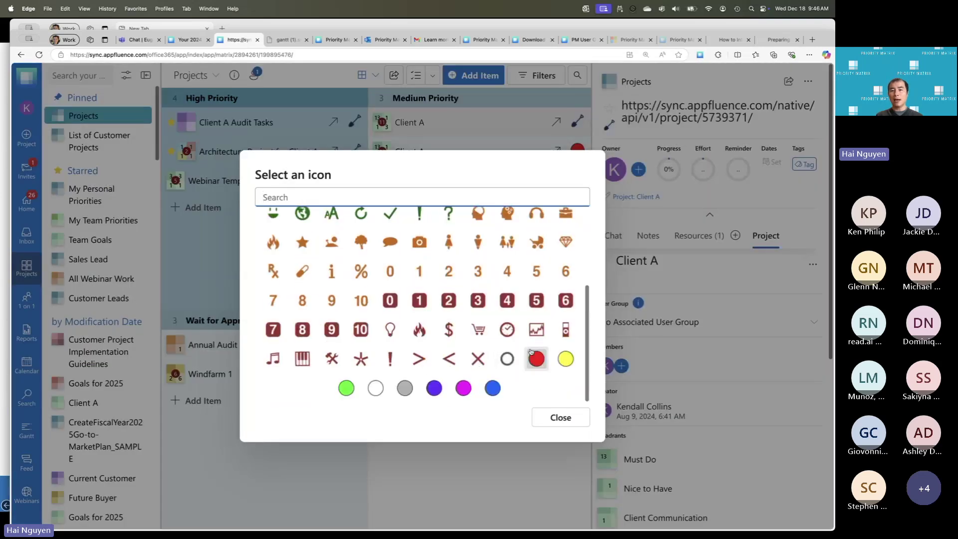
{"action": "left_click", "coordinate": [346, 388]}
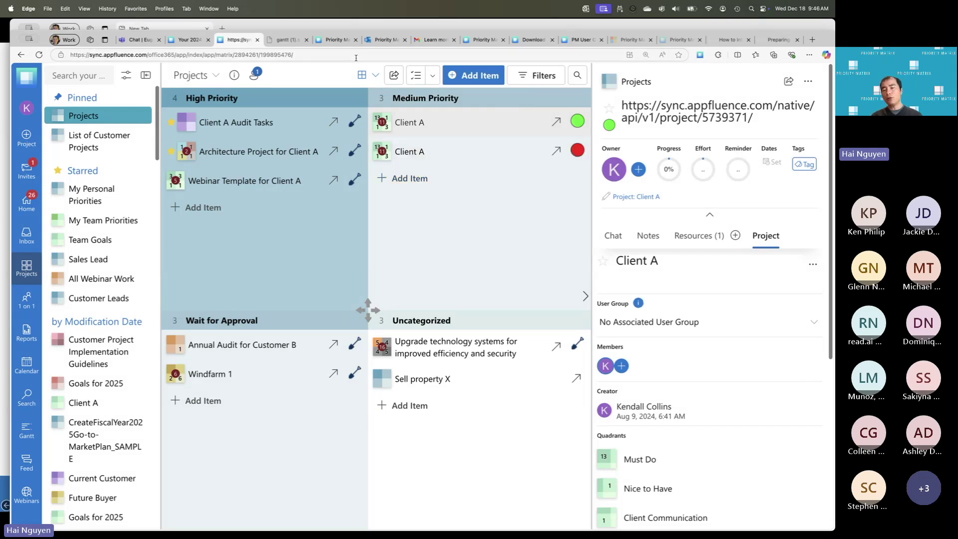
Switch to the Outlook inbox, select the body sentence of the Update on project document email, and view the Priority Matrix for Edge save options.
{"action": "mouse_move", "coordinate": [496, 111]}
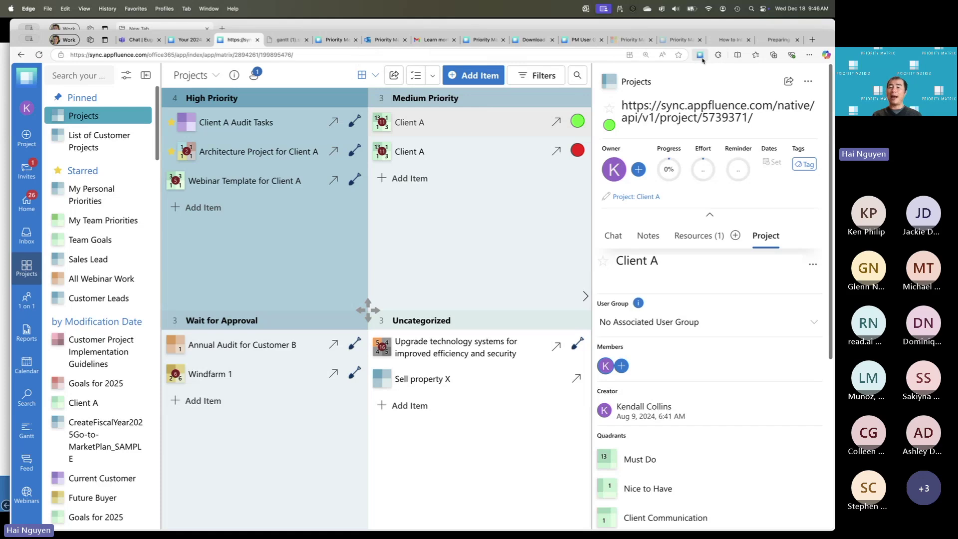
{"action": "left_click", "coordinate": [382, 39]}
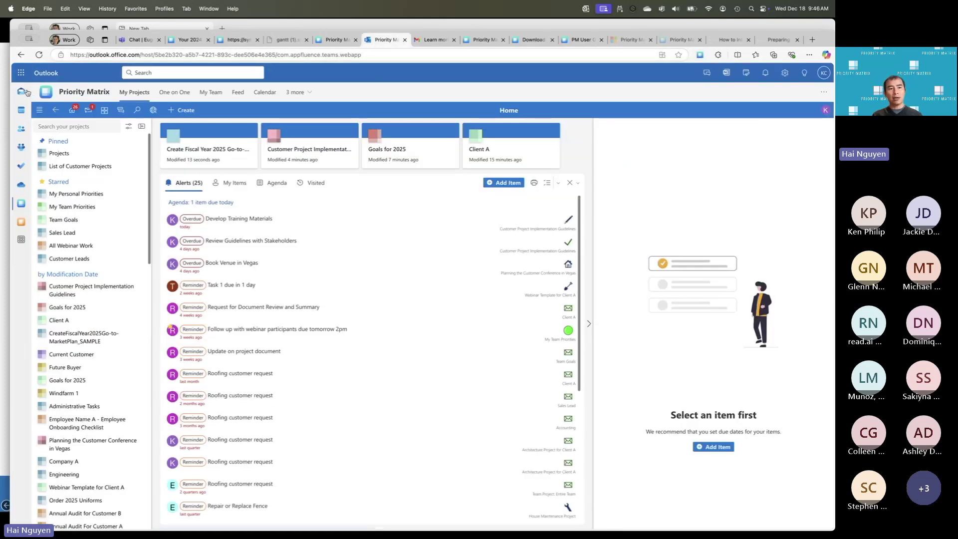
{"action": "left_click", "coordinate": [24, 92]}
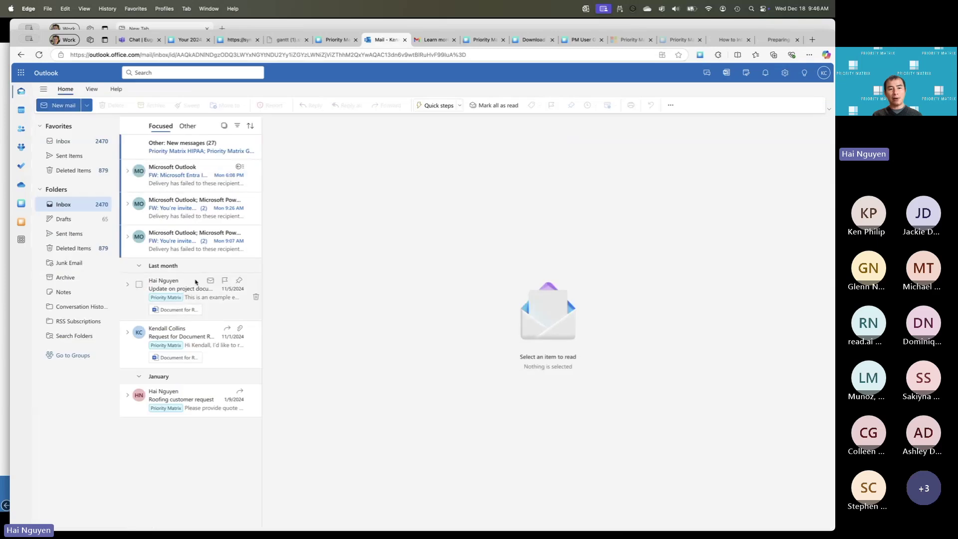
{"action": "left_click", "coordinate": [185, 288]}
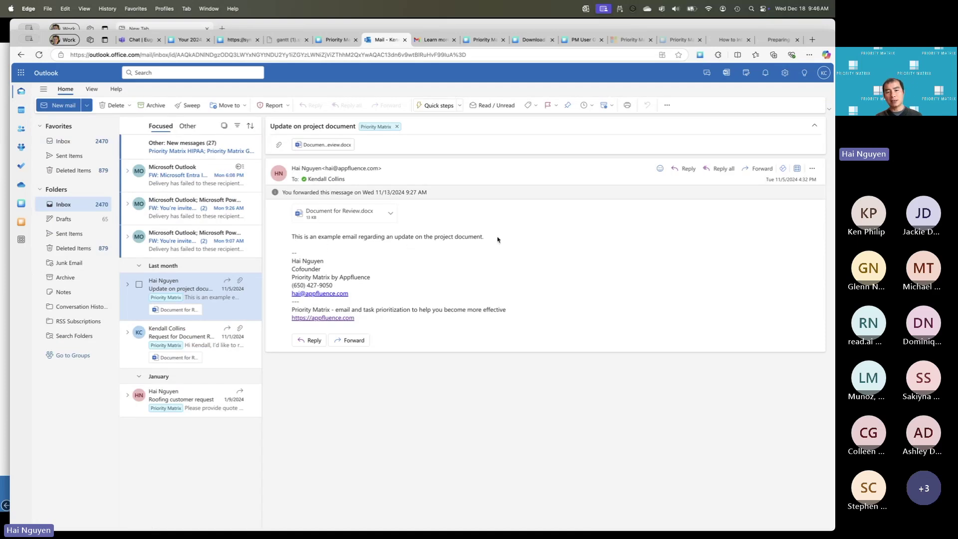
{"action": "left_click_drag", "start_coordinate": [498, 239], "coordinate": [287, 242]}
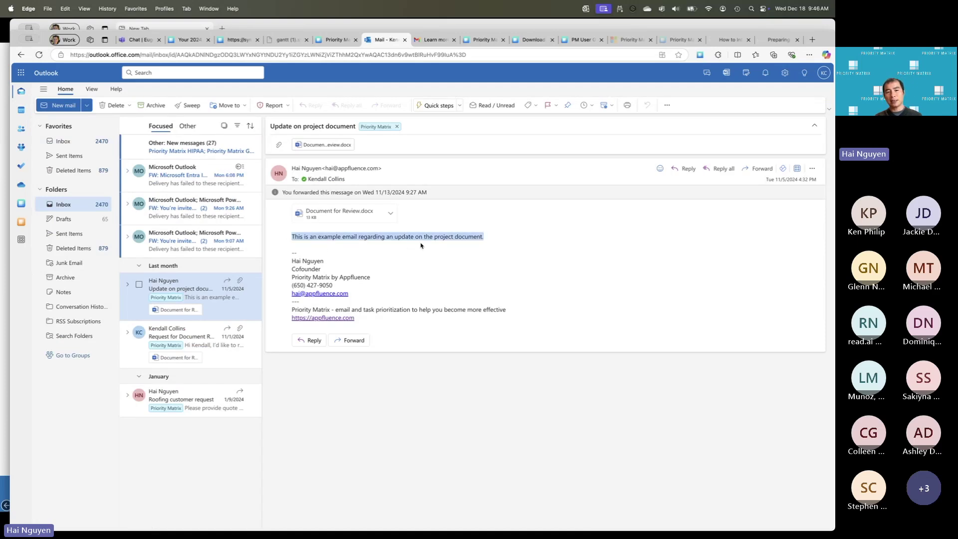
{"action": "right_click", "coordinate": [444, 238]}
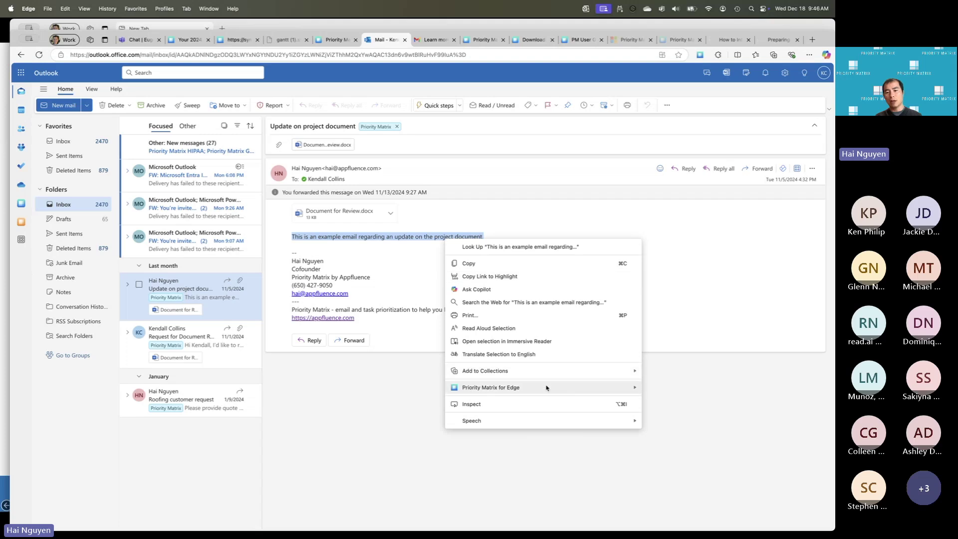
{"action": "mouse_move", "coordinate": [560, 387]}
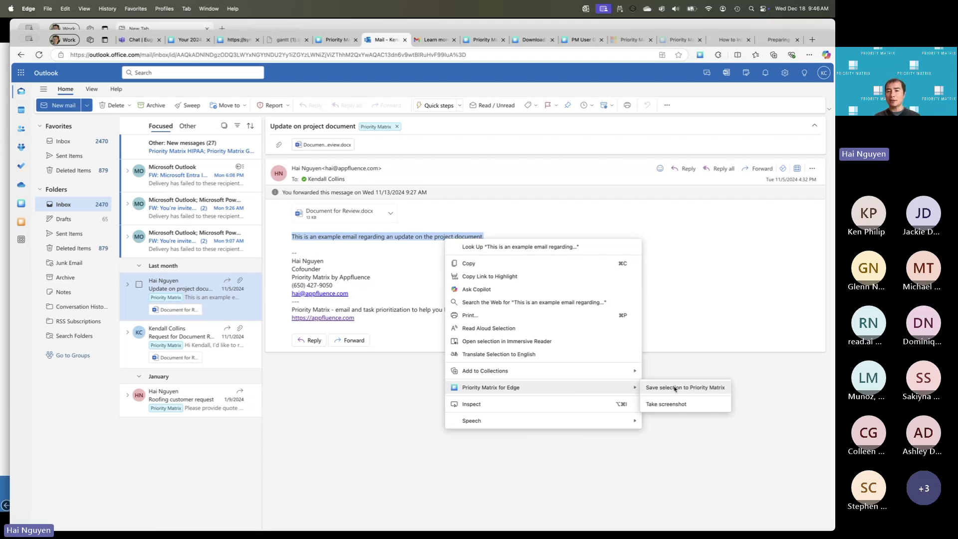
{"action": "left_click", "coordinate": [691, 317]}
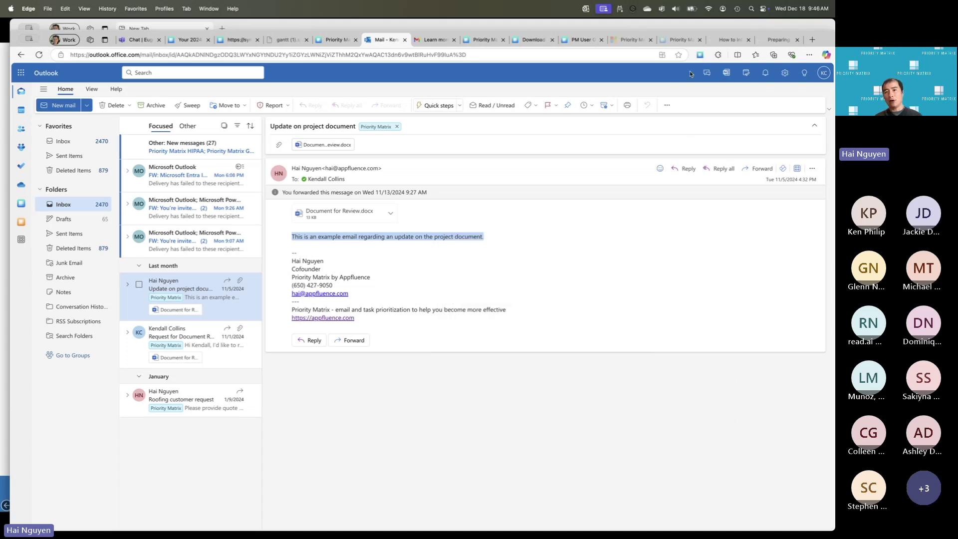
View the Priority Matrix for Edge new item form for the open email, and close it without sending.
{"action": "left_click", "coordinate": [701, 55]}
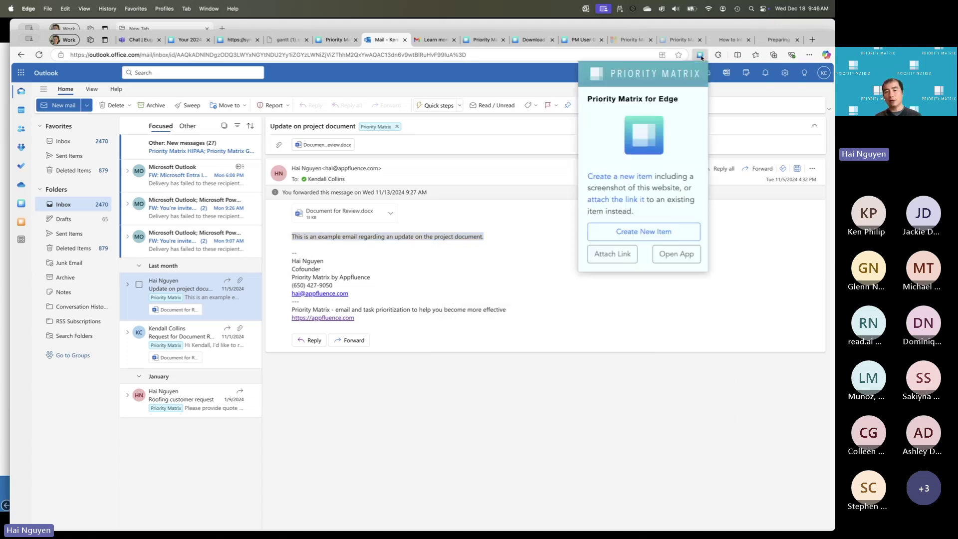
{"action": "left_click", "coordinate": [649, 232]}
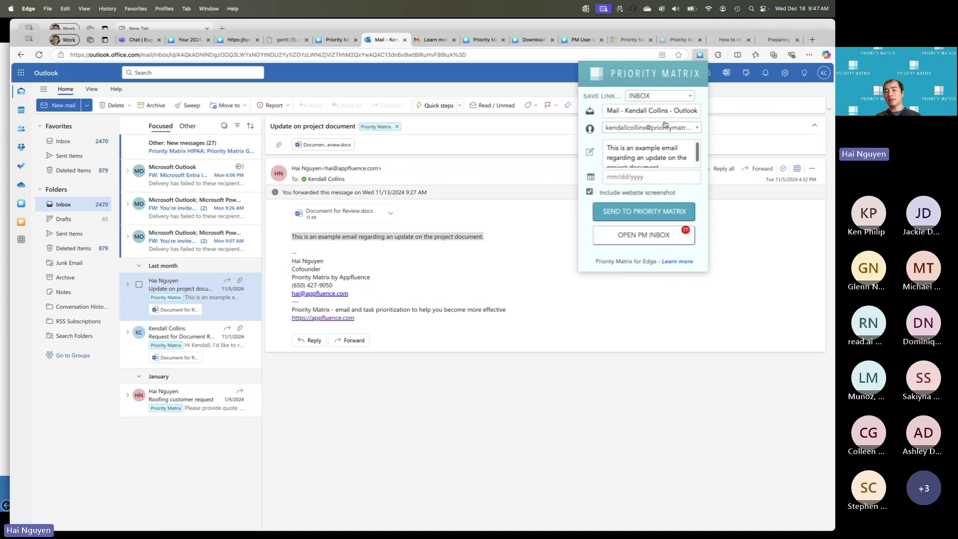
{"action": "left_click", "coordinate": [752, 223]}
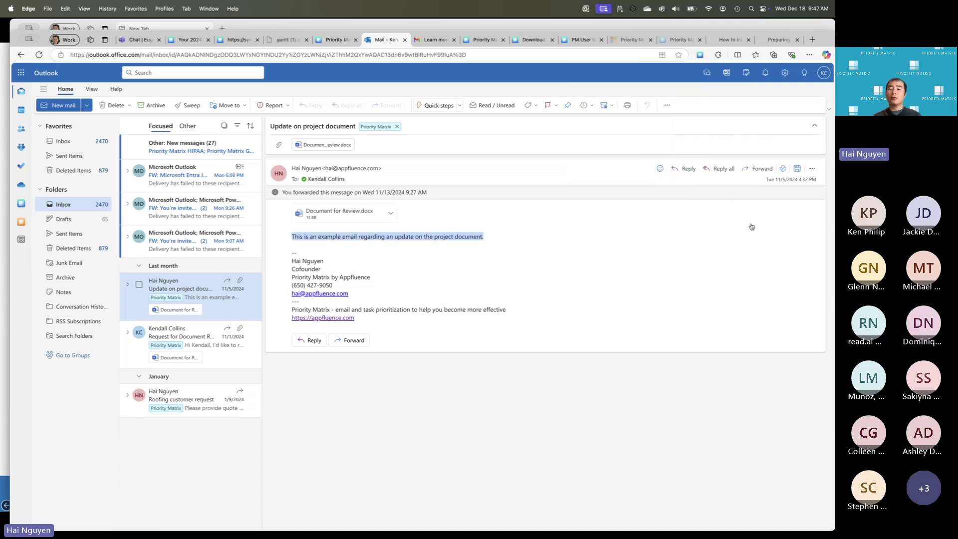
{"action": "left_click", "coordinate": [577, 272]}
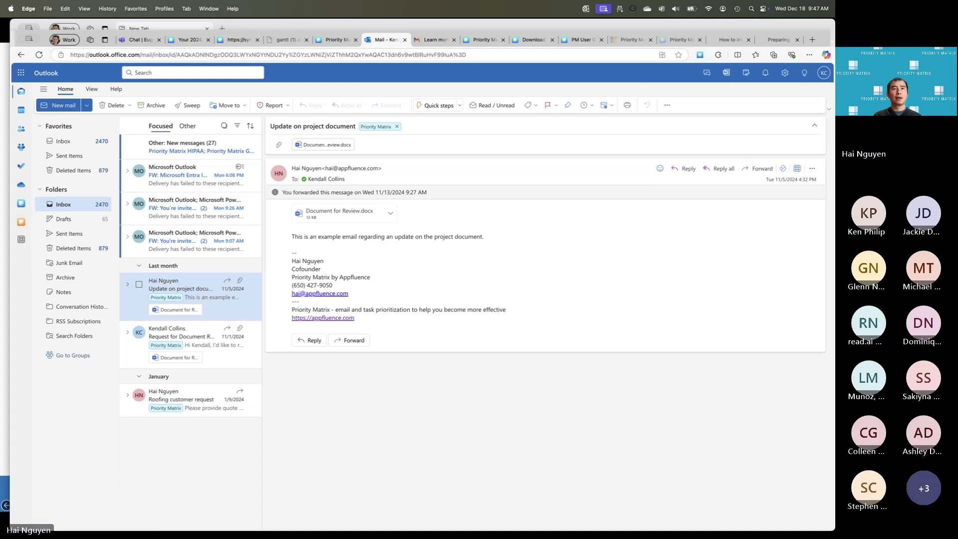
Switch to the slide presentation and advance to the What To Do Now slide.
{"action": "key", "text": "super+Tab"}
{"action": "key", "text": "Right"}
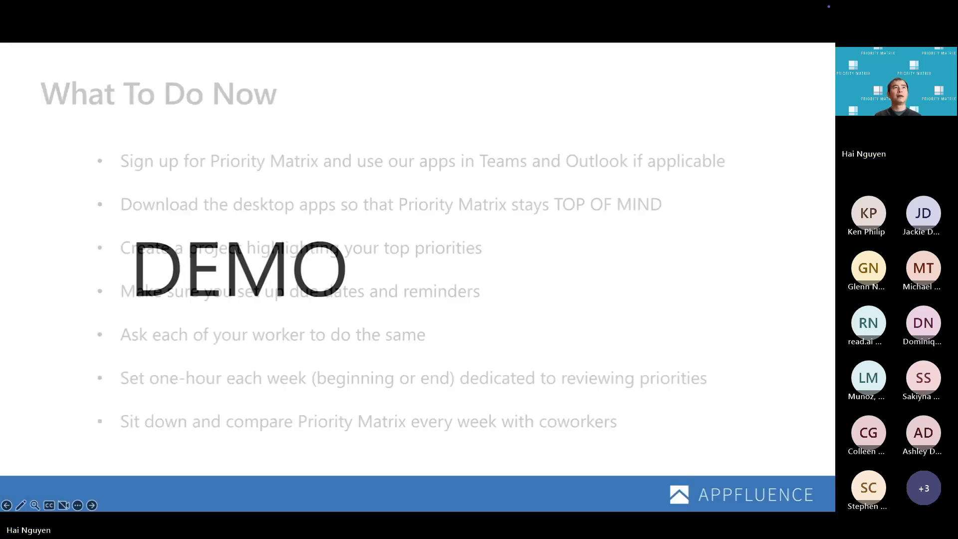
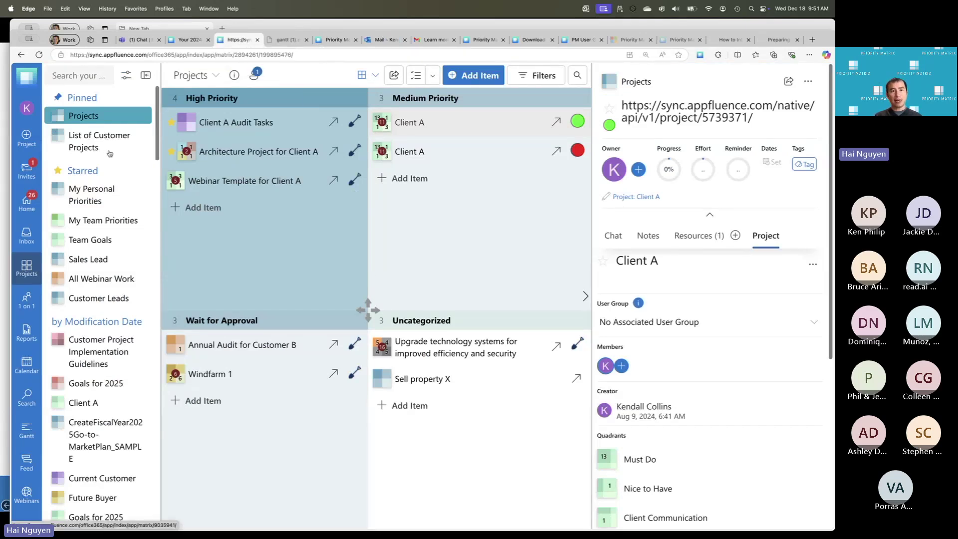
Copy the link to the Customer Project Implementation Guidelines project and add it as a linked item in Medium Priority.
{"action": "right_click", "coordinate": [113, 352]}
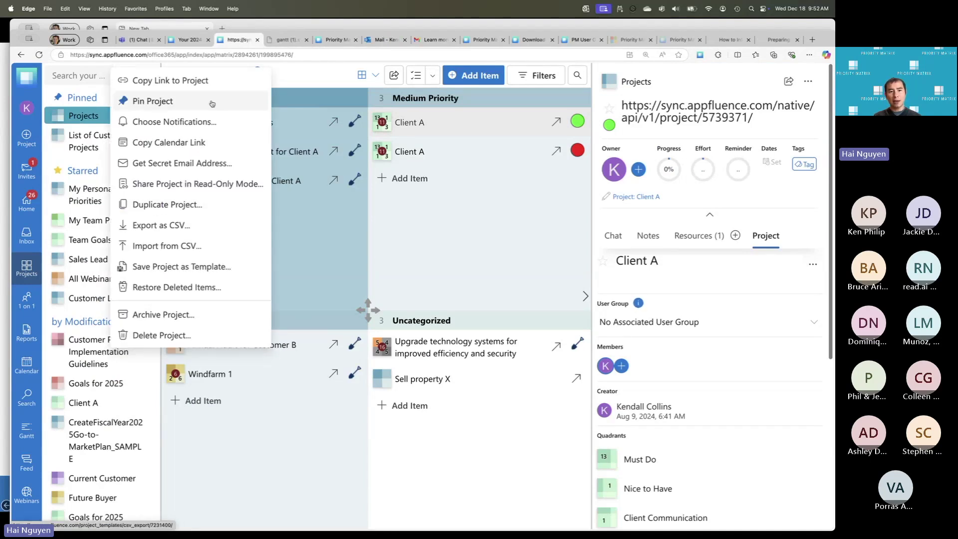
{"action": "left_click", "coordinate": [212, 82]}
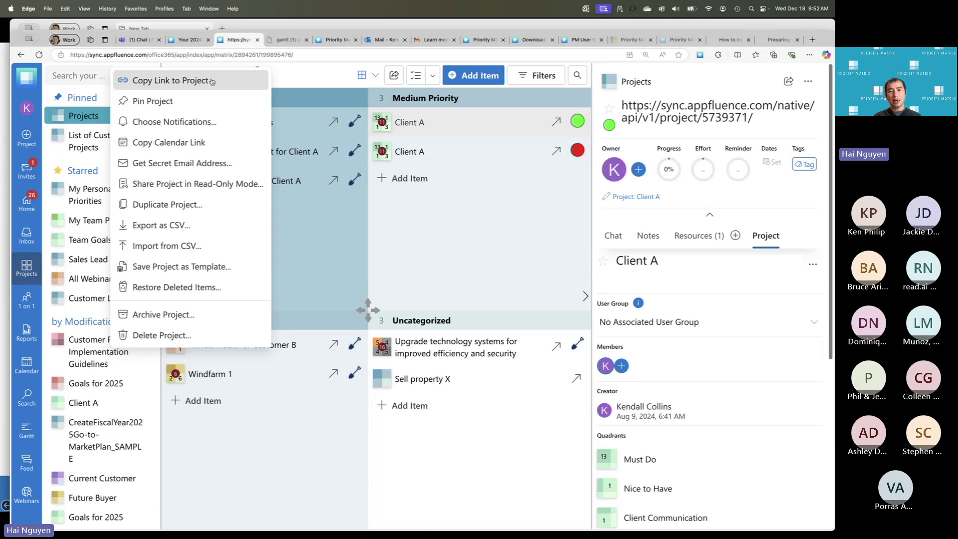
{"action": "left_click", "coordinate": [407, 180]}
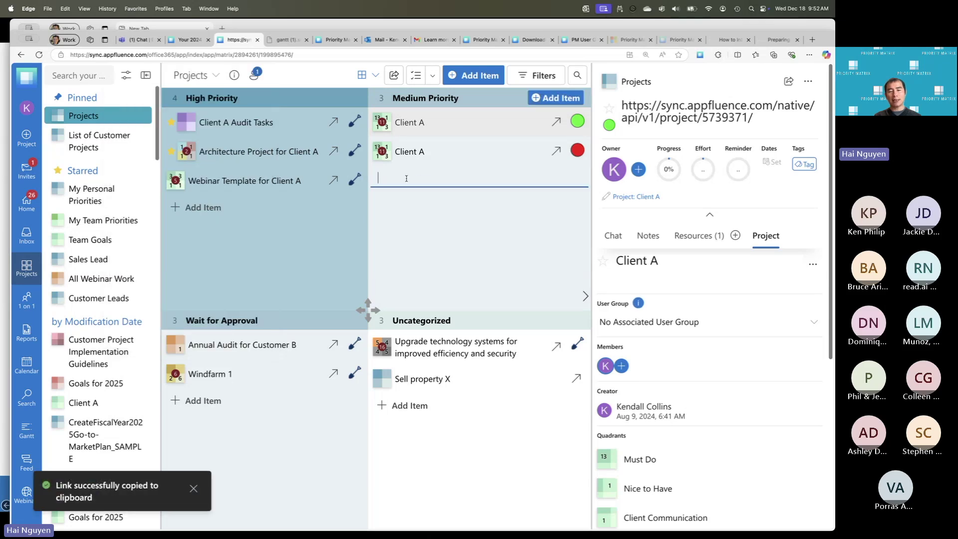
{"action": "key", "text": "cmd+v"}
{"action": "key", "text": "Return"}
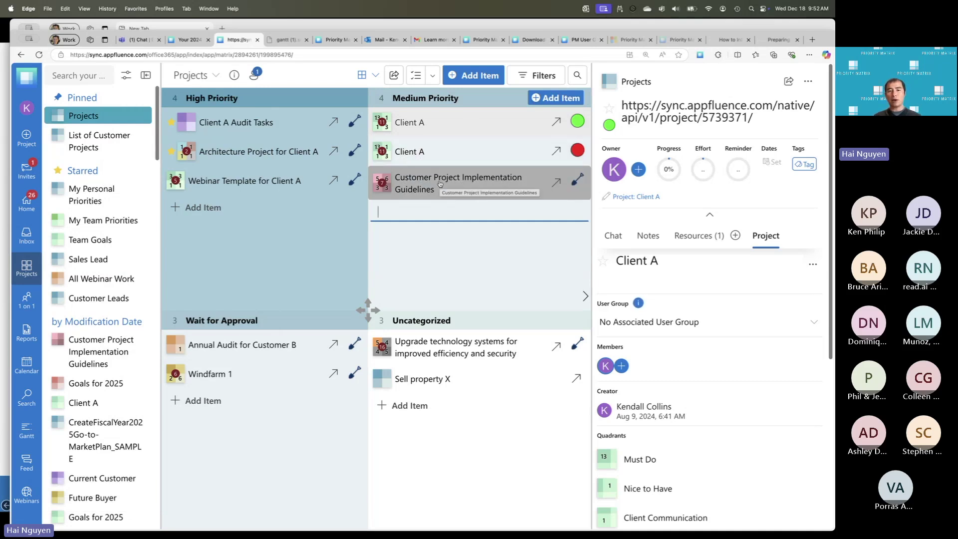
{"action": "key", "text": "Escape"}
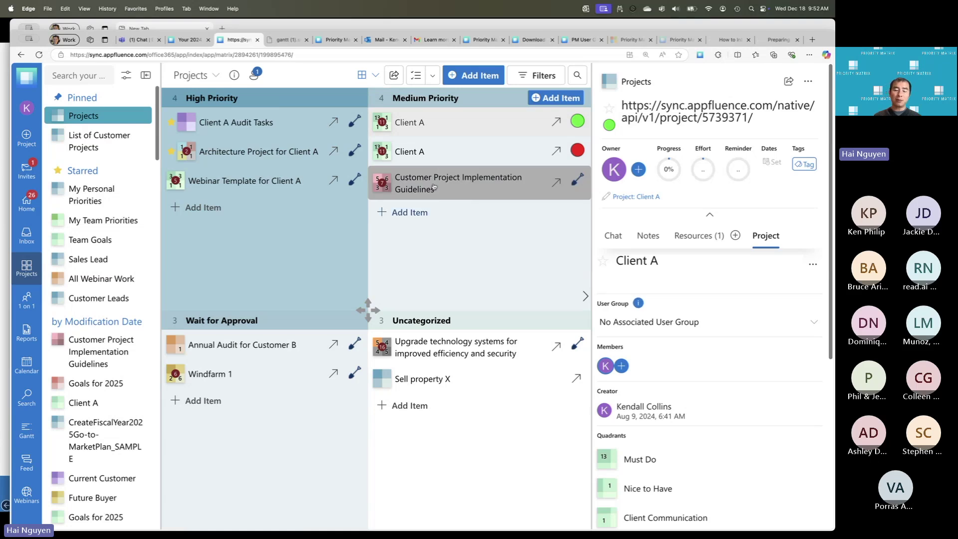
Add an item named Create a task to the Medium Priority quadrant.
{"action": "left_click", "coordinate": [418, 214]}
{"action": "type", "text": "Create a "}
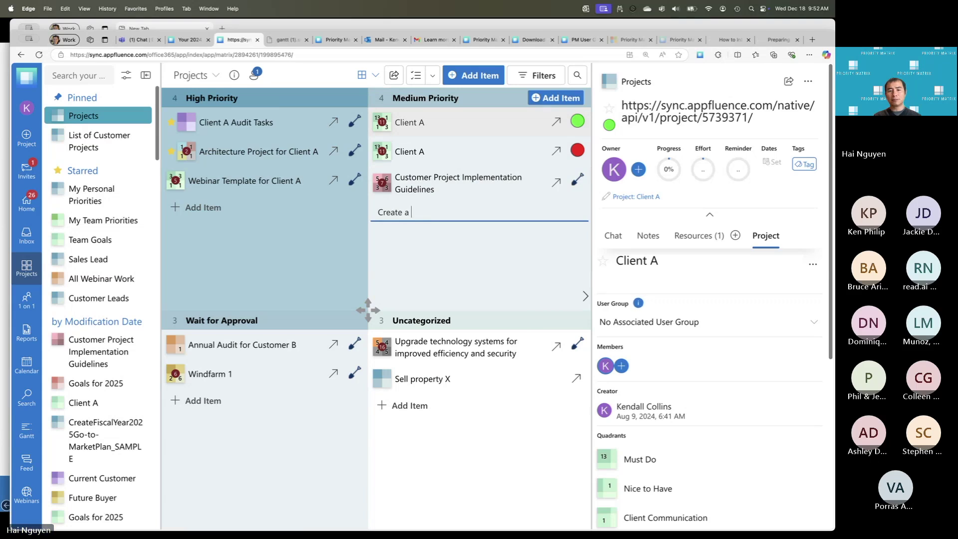
{"action": "type", "text": "task"}
{"action": "key", "text": "Return"}
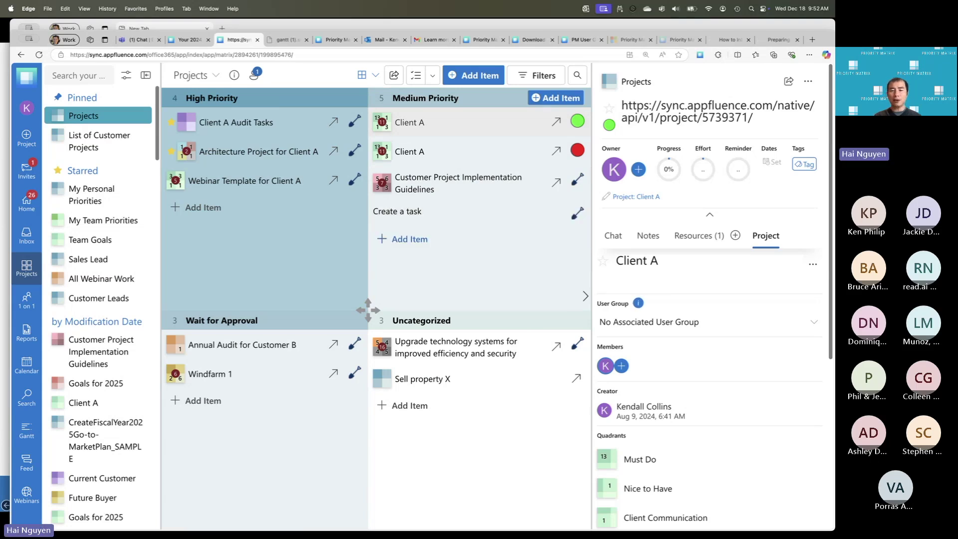
View the options for converting the Create a task item to a project, and close them without converting.
{"action": "left_click", "coordinate": [457, 216]}
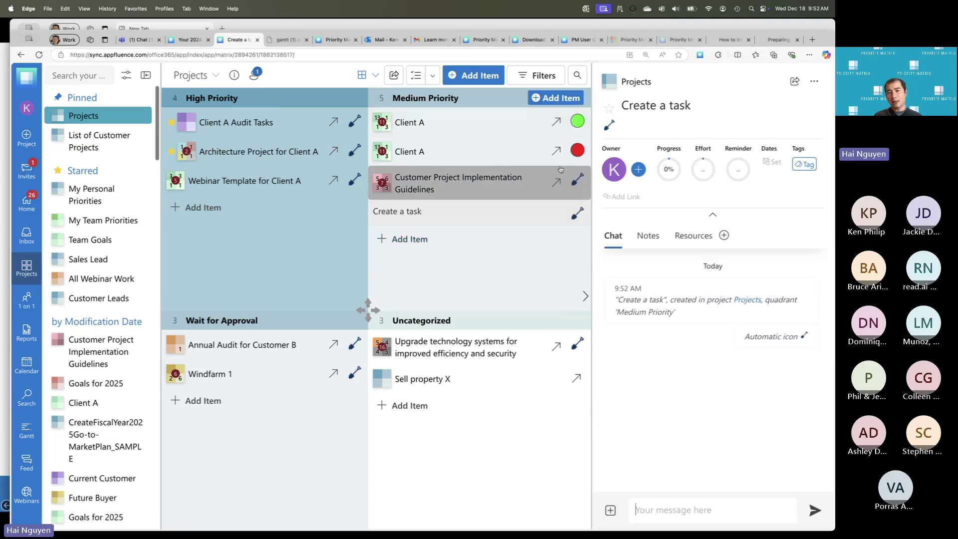
{"action": "left_click", "coordinate": [819, 84]}
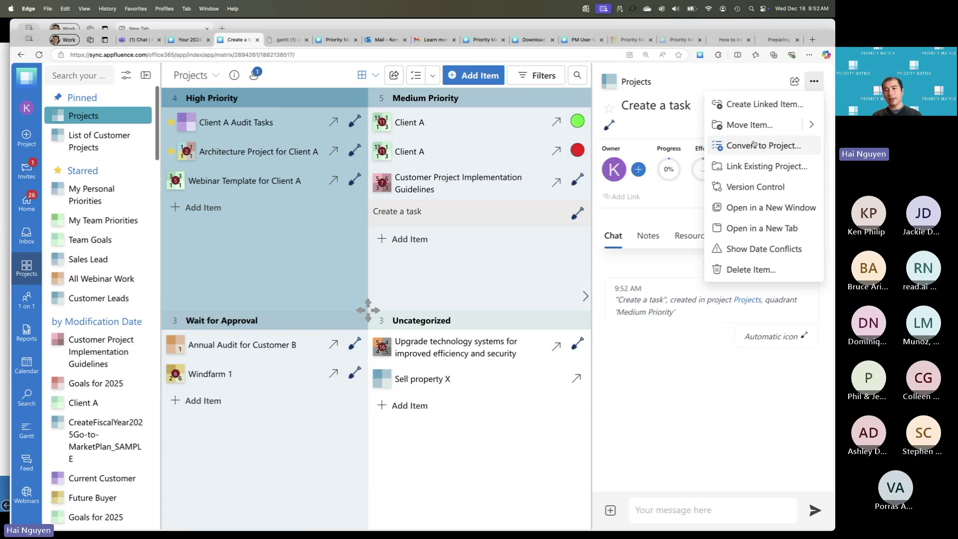
{"action": "left_click", "coordinate": [755, 150]}
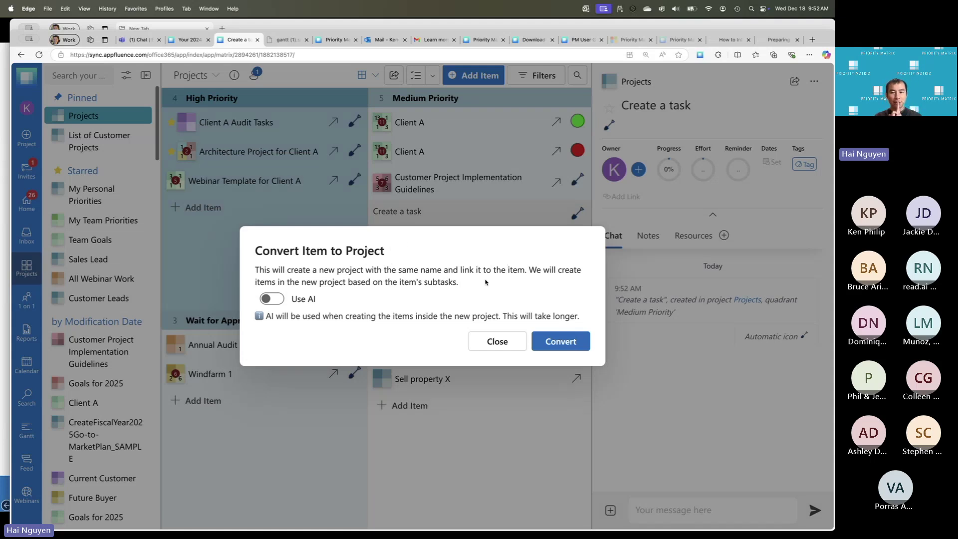
{"action": "left_click", "coordinate": [497, 341]}
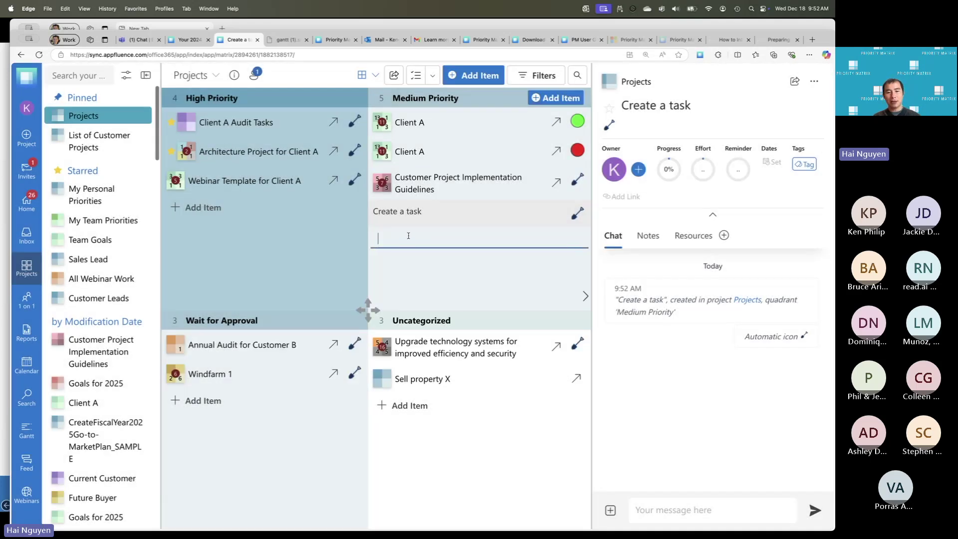
Add an item named Generate marketing plan for 2025 to the Medium Priority quadrant.
{"action": "type", "text": "Gener"}
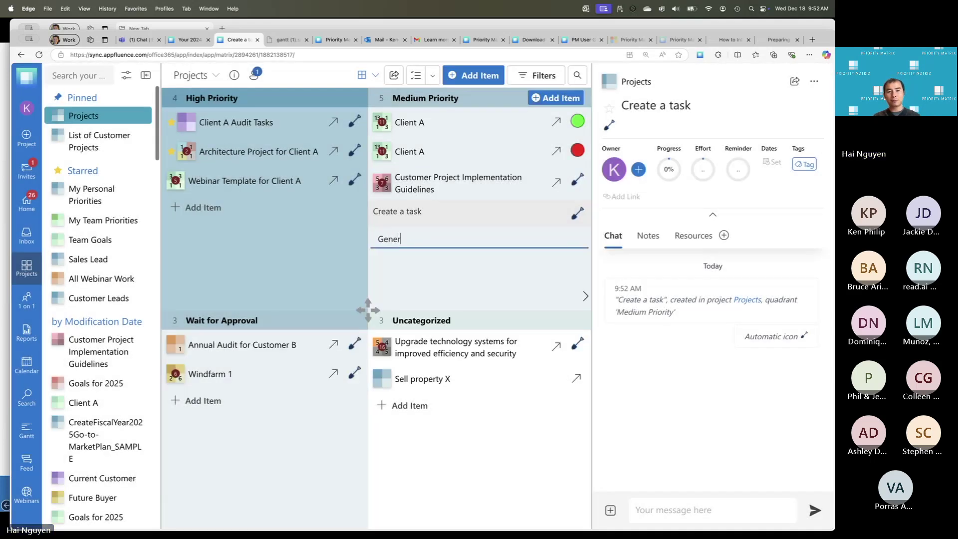
{"action": "type", "text": "ate marketing"}
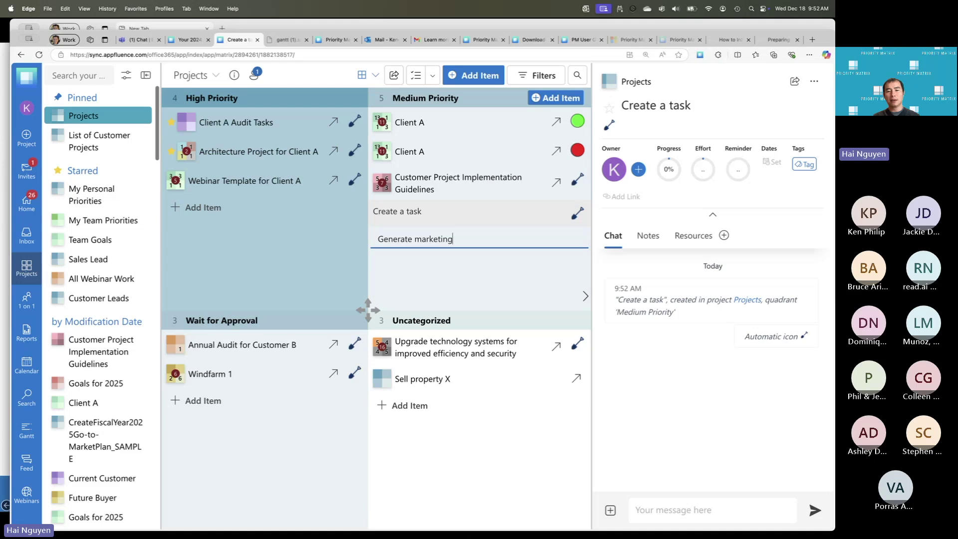
{"action": "type", "text": " plan for 2025"}
{"action": "key", "text": "Return"}
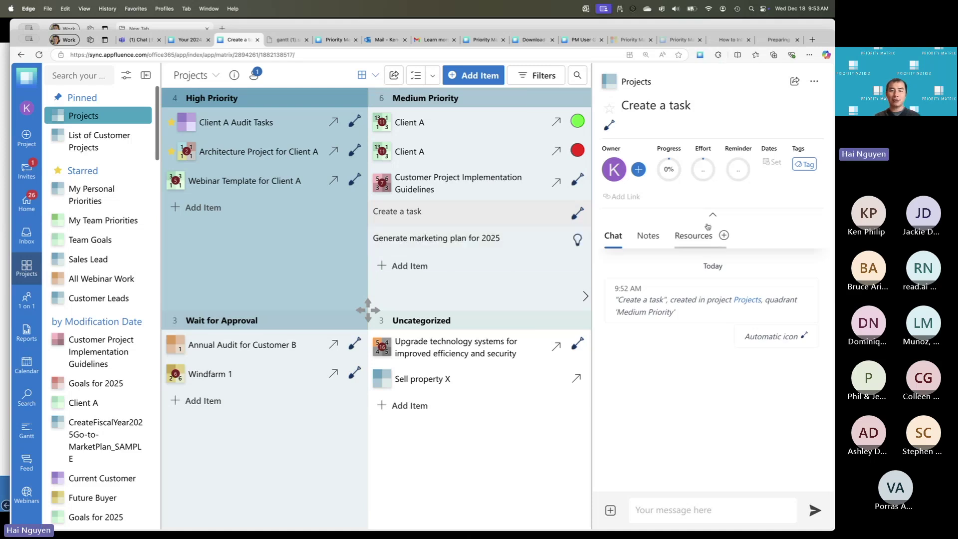
Convert the Generate marketing plan for 2025 item to a project with Use AI turned on.
{"action": "left_click", "coordinate": [559, 243]}
{"action": "left_click", "coordinate": [813, 81]}
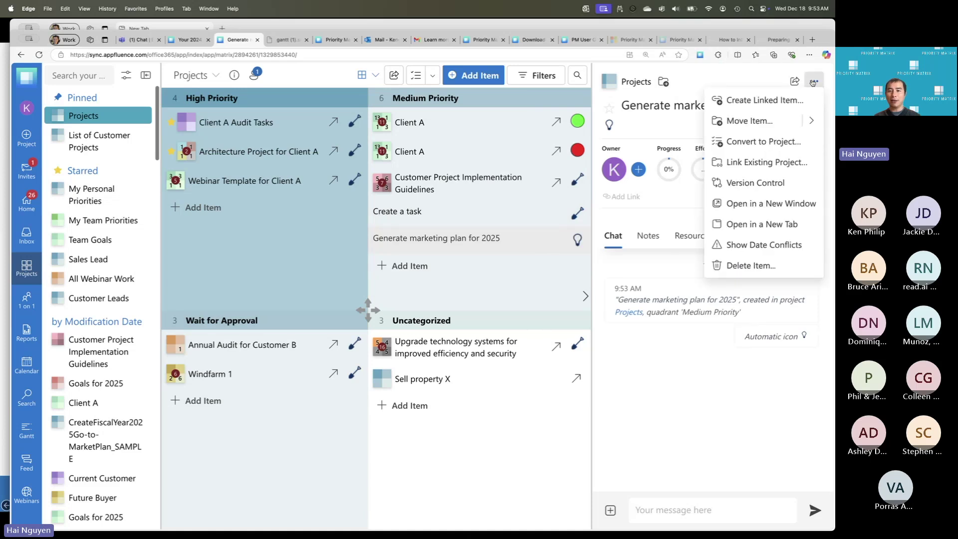
{"action": "left_click", "coordinate": [766, 143]}
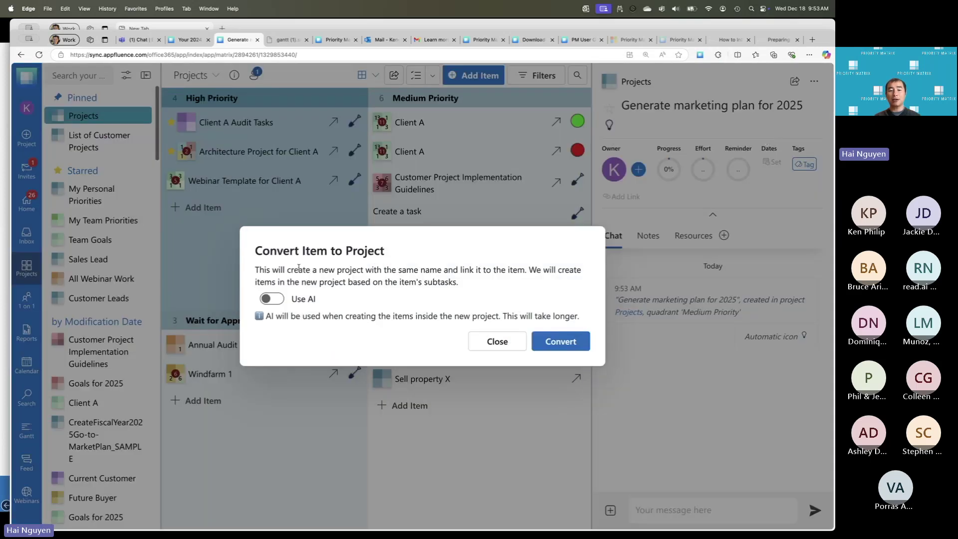
{"action": "left_click", "coordinate": [272, 299]}
{"action": "left_click", "coordinate": [574, 340]}
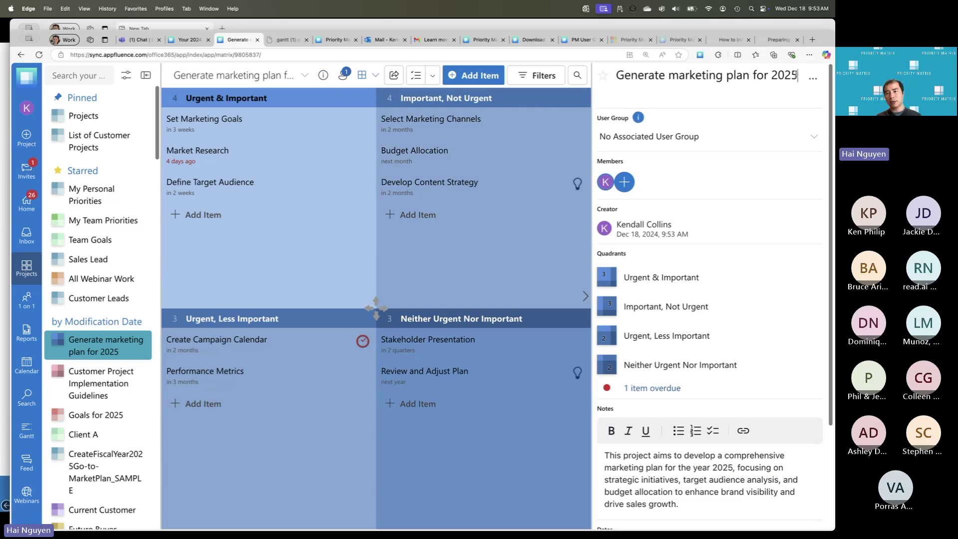
Rename the new project Generate marketing plan for 2025-26 and star it.
{"action": "key", "text": "BackSpace"}
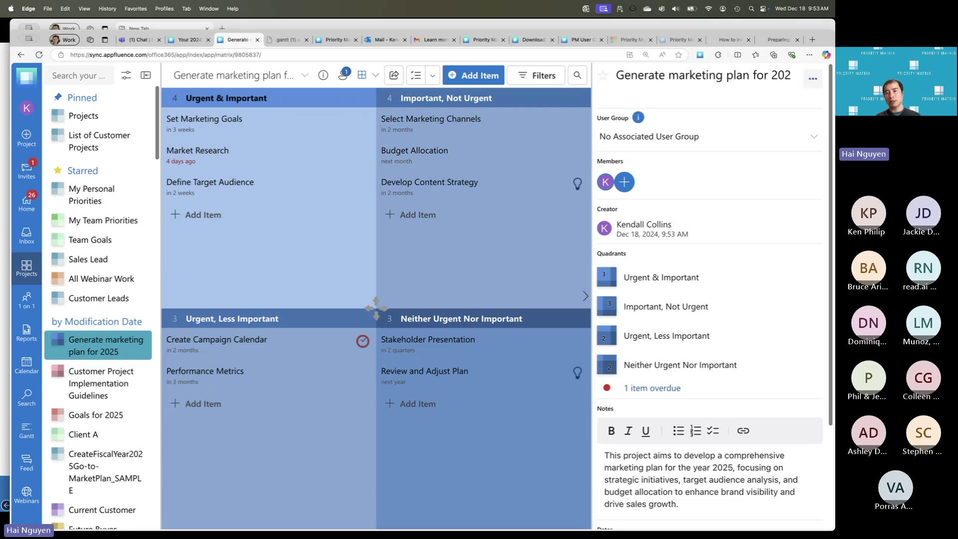
{"action": "type", "text": "5-26"}
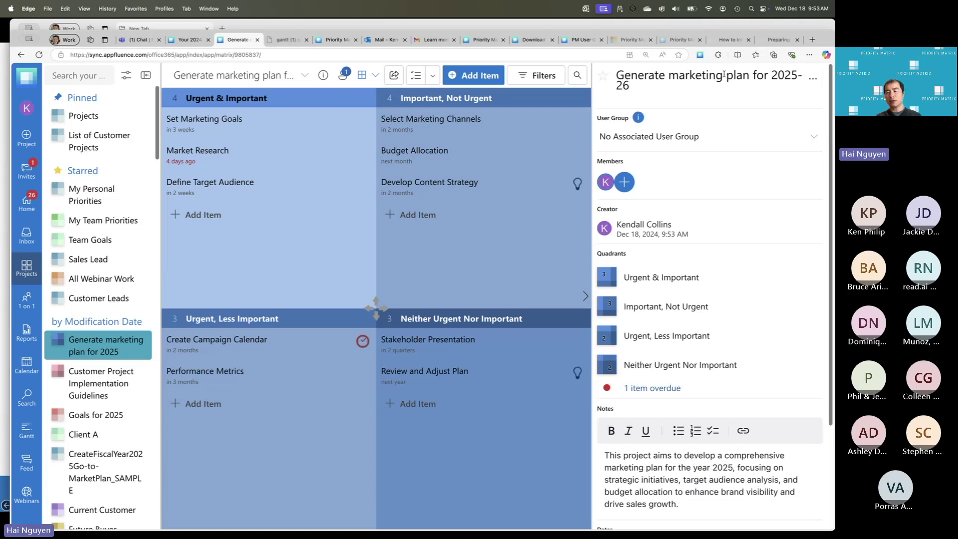
{"action": "left_click", "coordinate": [605, 76]}
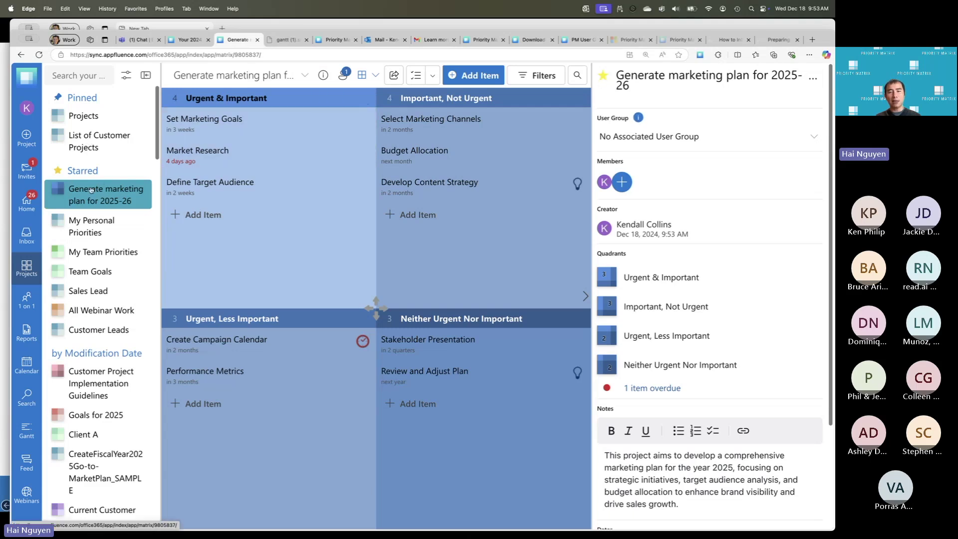
View the available actions for the starred marketing plan project and dismiss them without choosing one.
{"action": "right_click", "coordinate": [113, 190]}
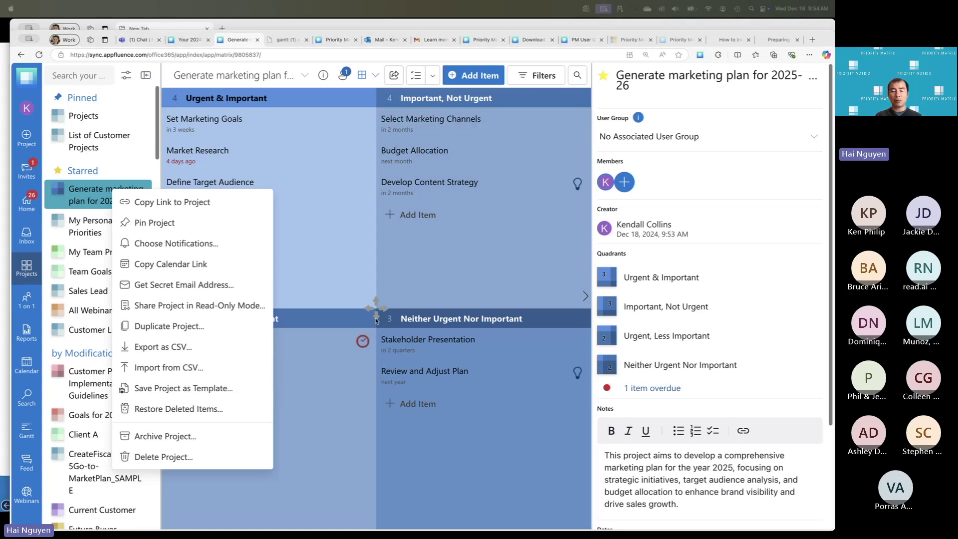
{"action": "left_click", "coordinate": [378, 250]}
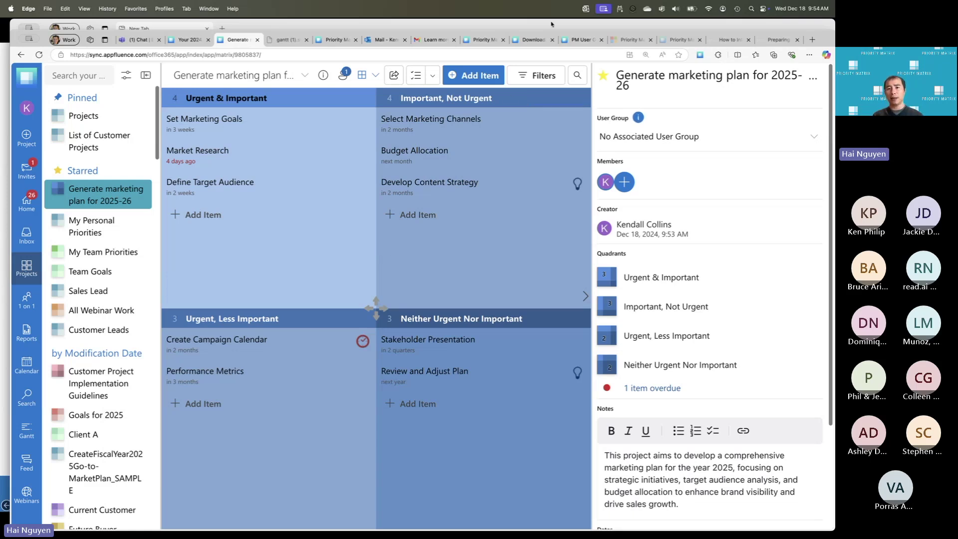
Look through the Edge Add-ons and pricing pages, and read the help article on integrating Priority Matrix with calendar apps.
{"action": "left_click", "coordinate": [627, 40]}
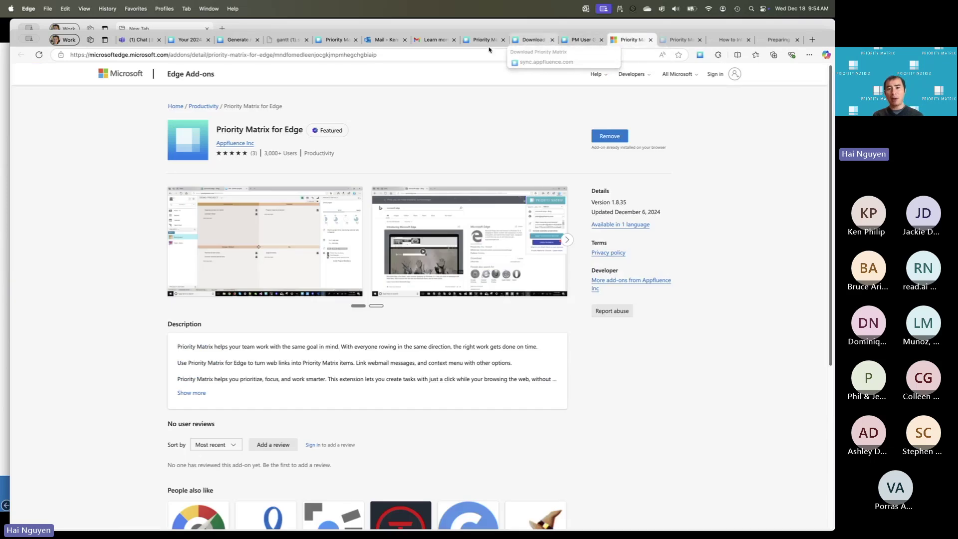
{"action": "left_click", "coordinate": [682, 39]}
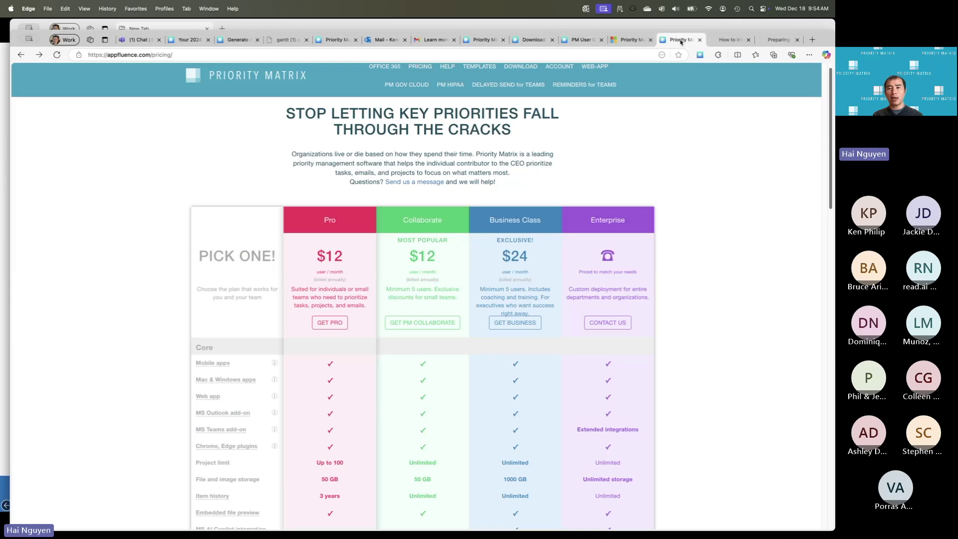
{"action": "left_click", "coordinate": [714, 42]}
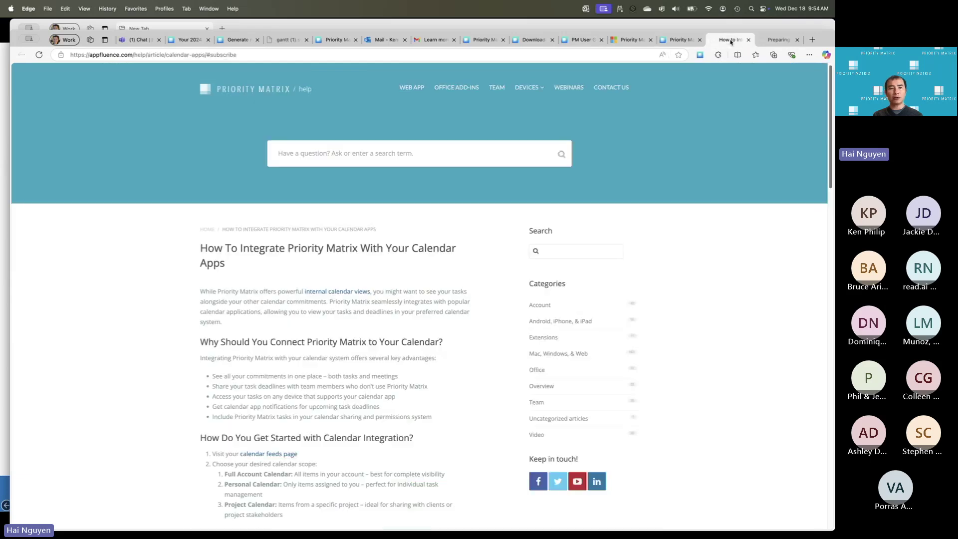
{"action": "left_click", "coordinate": [586, 53]}
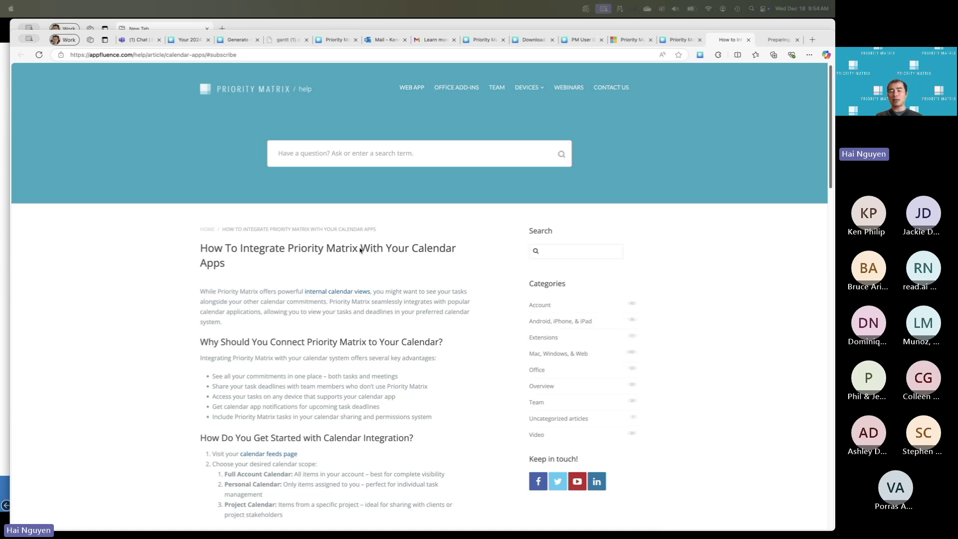
{"action": "scroll", "coordinate": [365, 333], "scroll_direction": "down", "scroll_amount": 2}
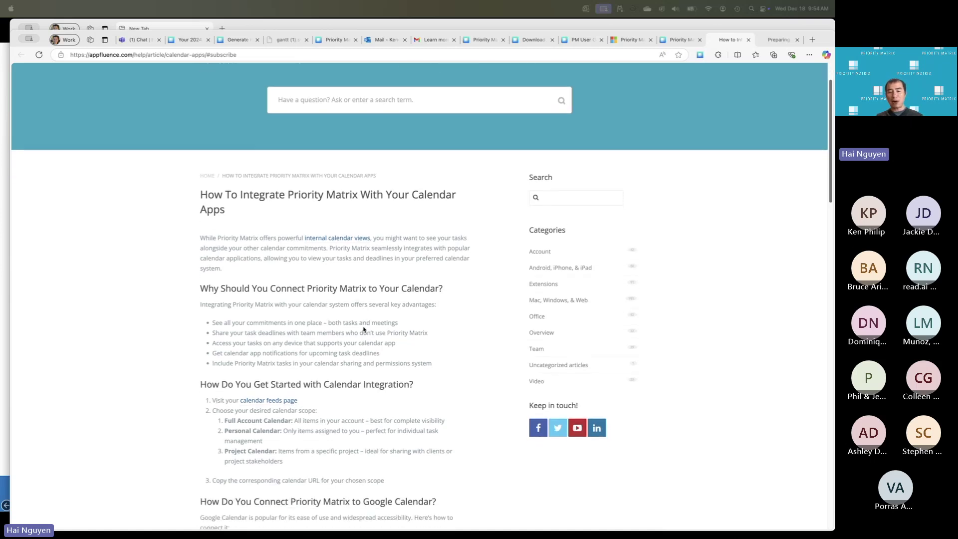
{"action": "scroll", "coordinate": [364, 328], "scroll_direction": "down", "scroll_amount": 3}
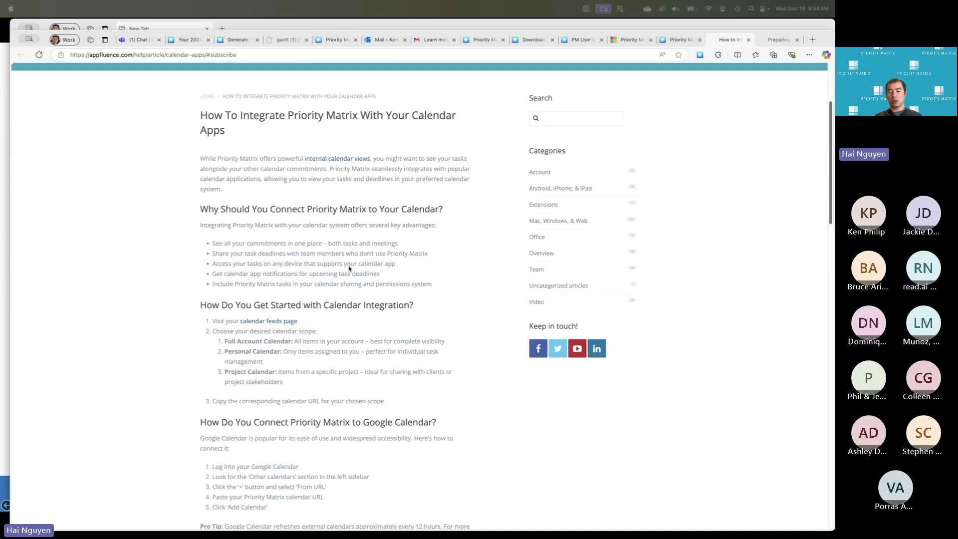
{"action": "scroll", "coordinate": [350, 272], "scroll_direction": "up", "scroll_amount": 4}
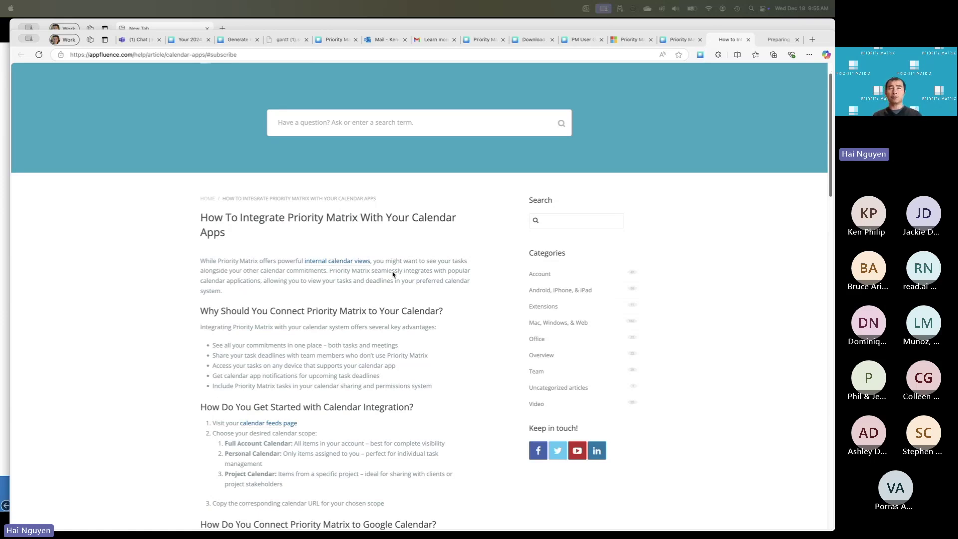
Switch to Microsoft Teams and search its apps and workflows for priority matrix.
{"action": "left_click", "coordinate": [135, 41]}
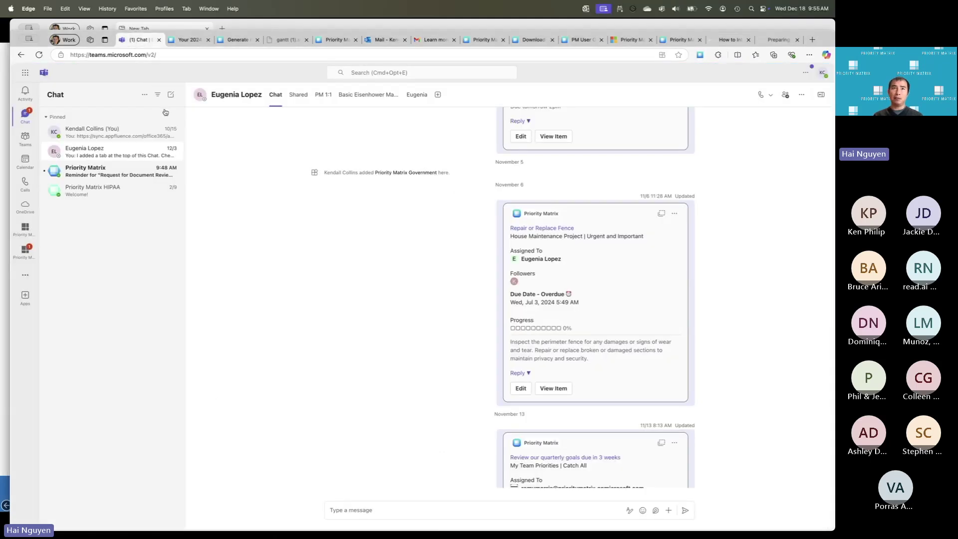
{"action": "left_click", "coordinate": [26, 297]}
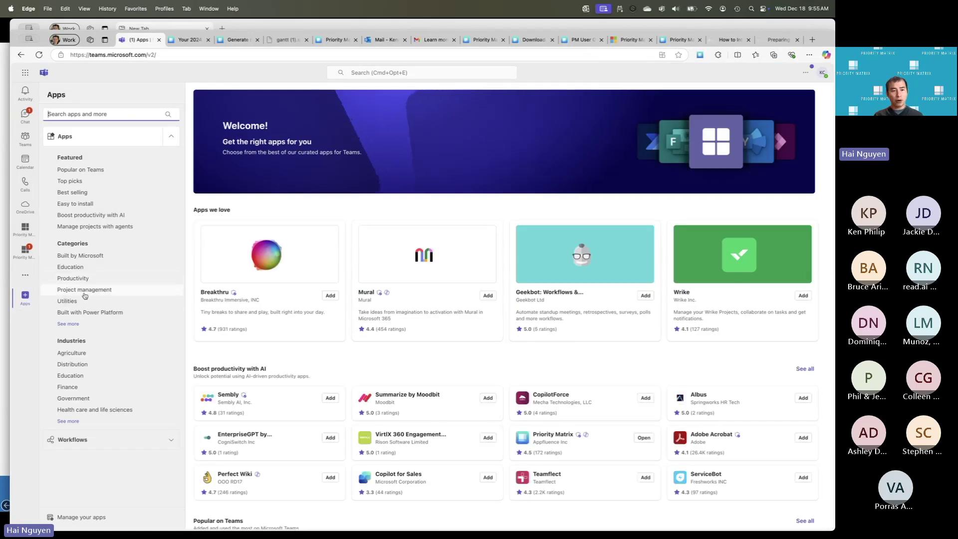
{"action": "left_click", "coordinate": [80, 439]}
{"action": "left_click", "coordinate": [113, 113]}
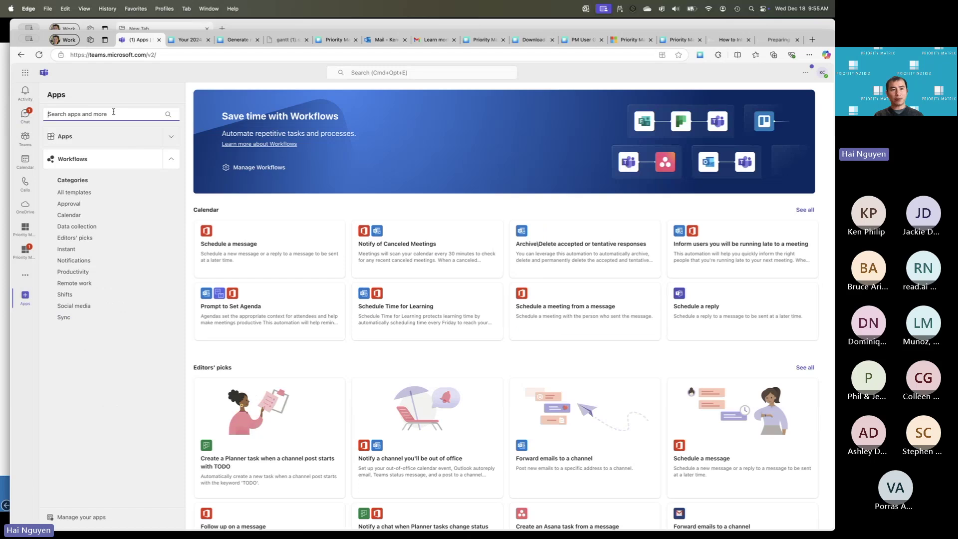
{"action": "type", "text": "priority matrix"}
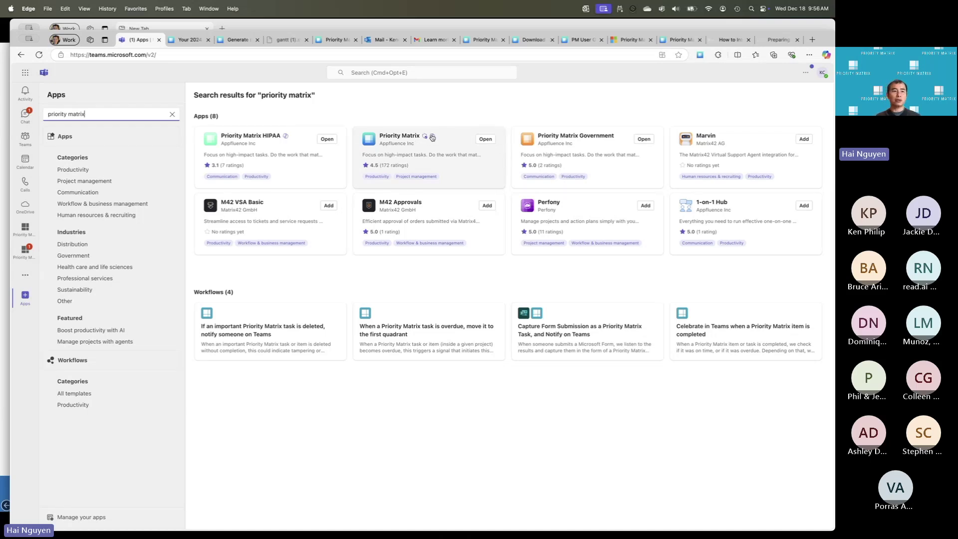
Send the message "What do I need to work on this week" in the Priority Matrix bot chat.
{"action": "left_click", "coordinate": [25, 116]}
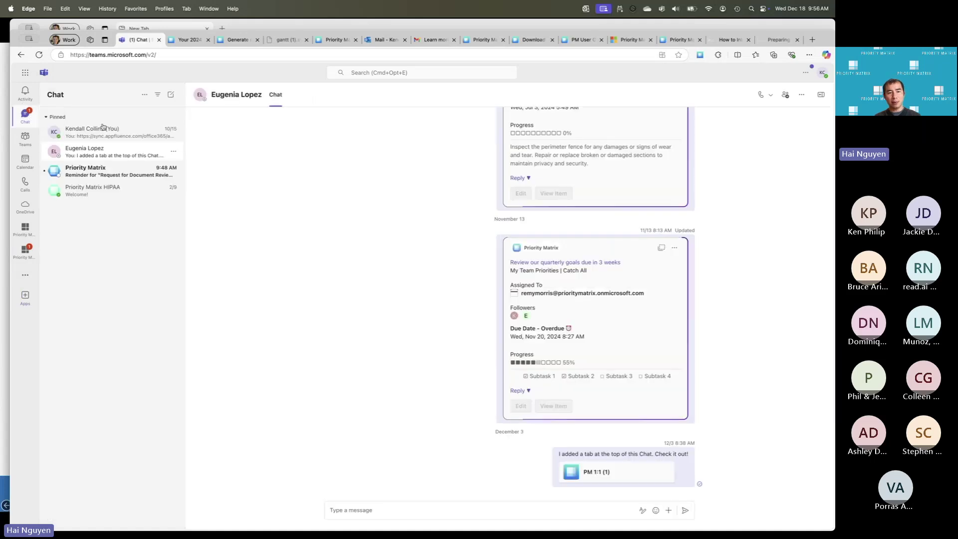
{"action": "left_click", "coordinate": [99, 171]}
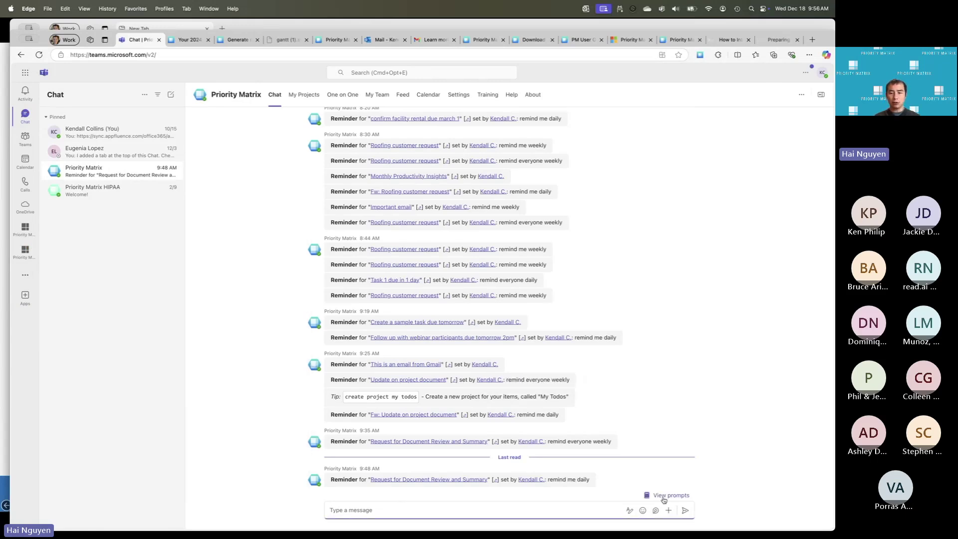
{"action": "type", "text": "What do I n"}
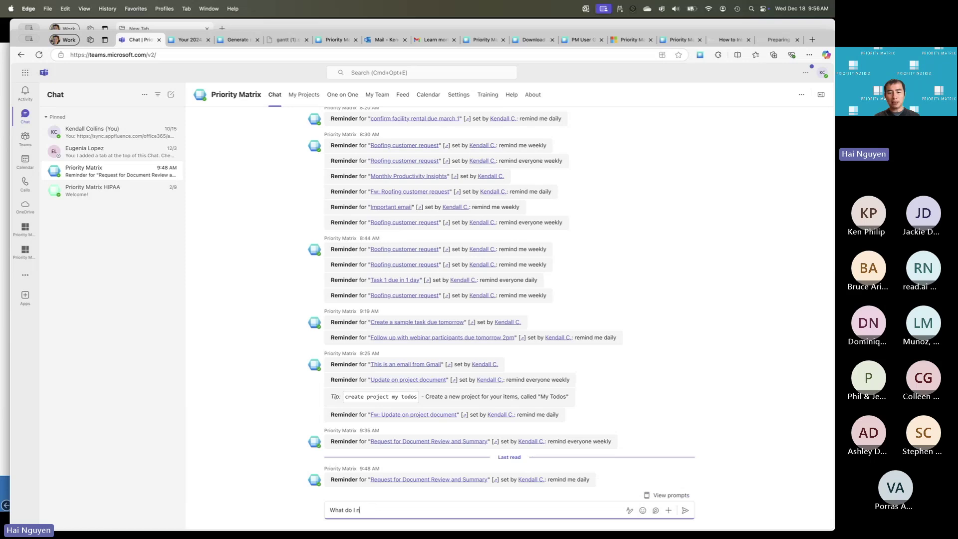
{"action": "type", "text": "eed to work on this week"}
{"action": "key", "text": "Return"}
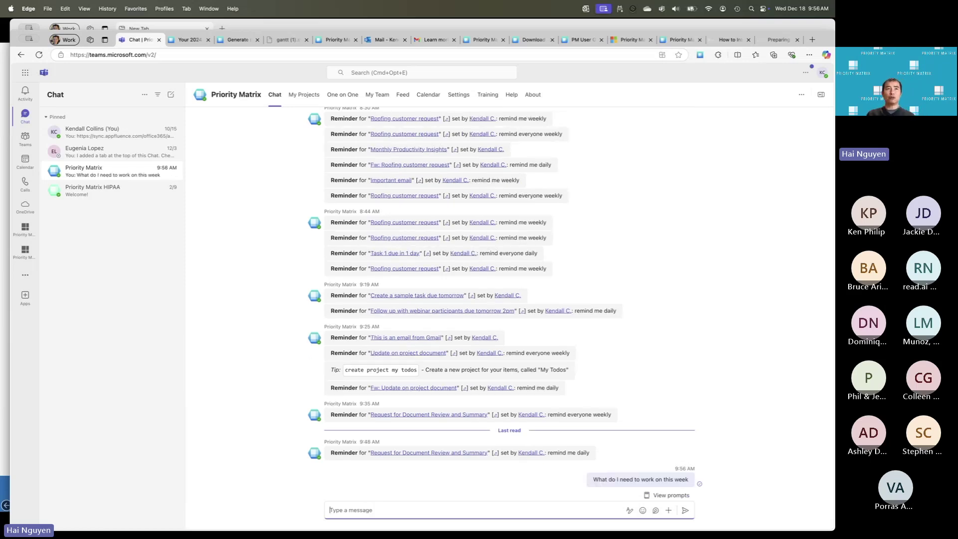